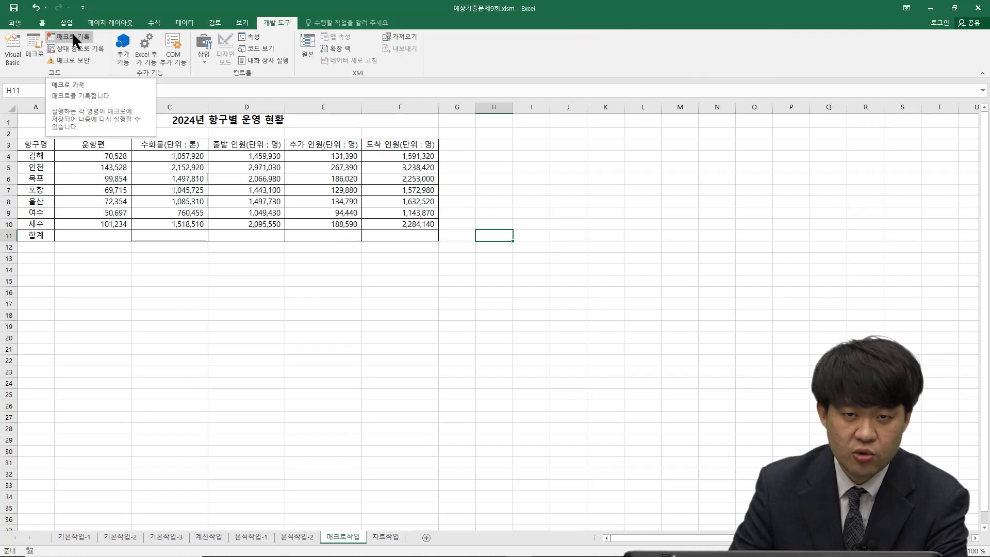
Start recording a new macro named 합계, stored in the current workbook
left_click(72, 36)
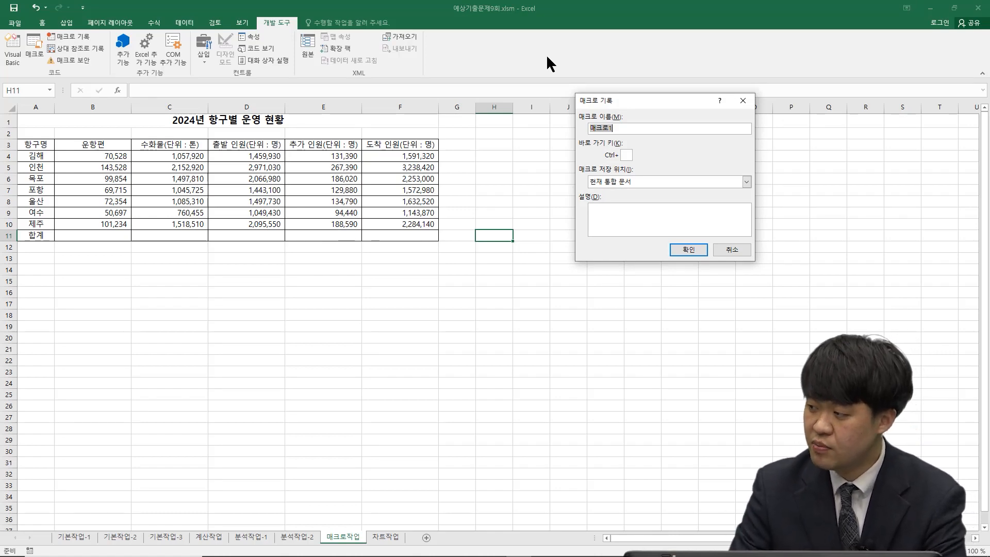
type("합ㄱ")
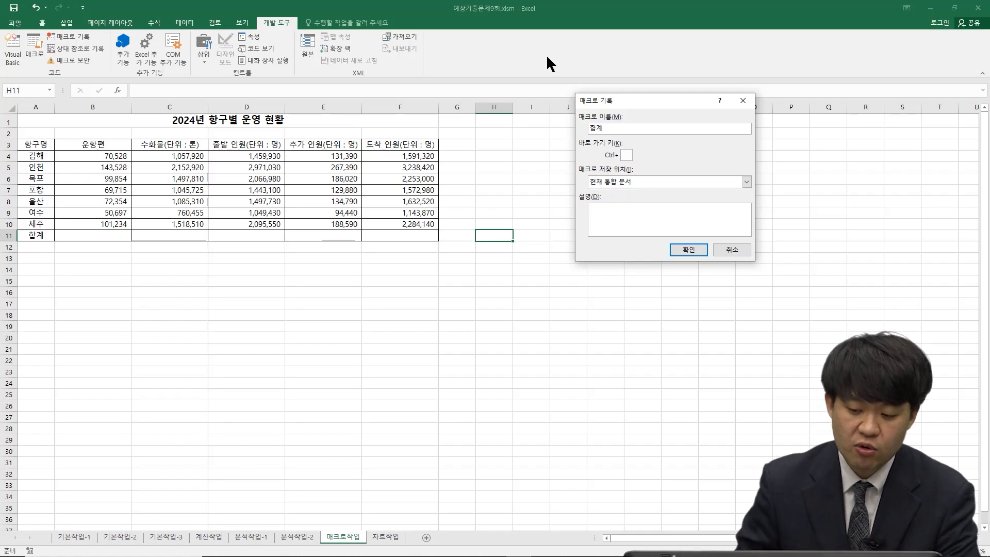
key("Return")
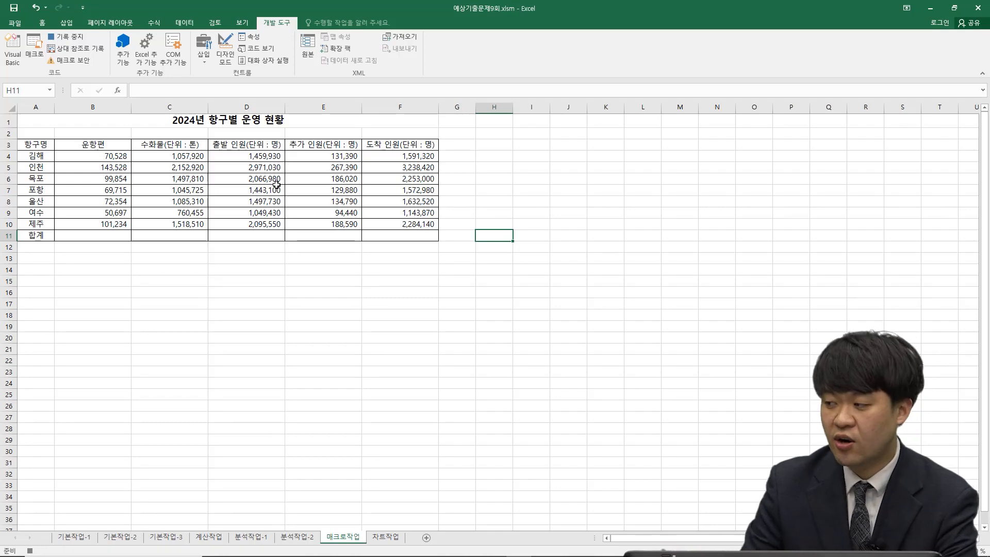
Fill the total row B11:F11 with =SUM(B4:B10), select cell C16 and stop the macro recording
left_click_drag(109, 241, 384, 235)
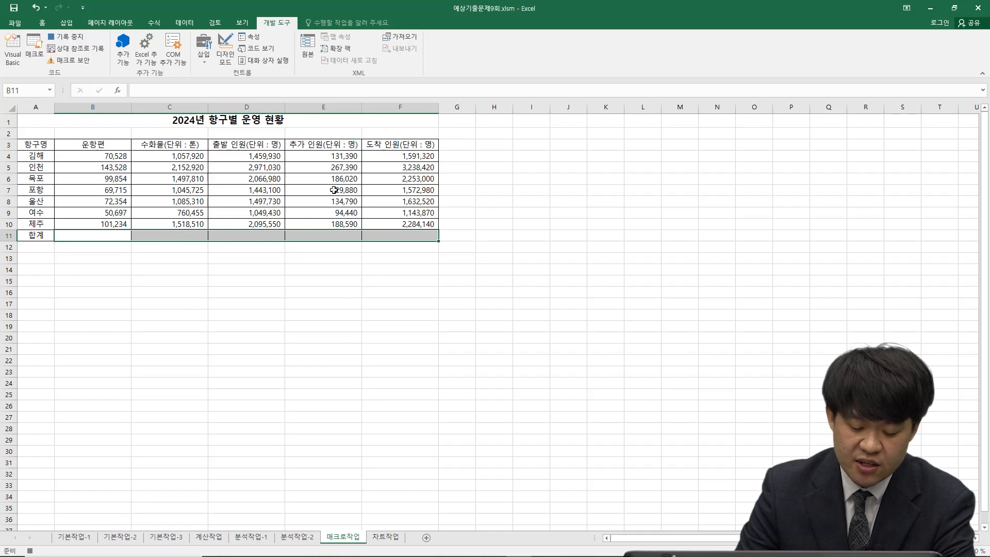
left_click(172, 90)
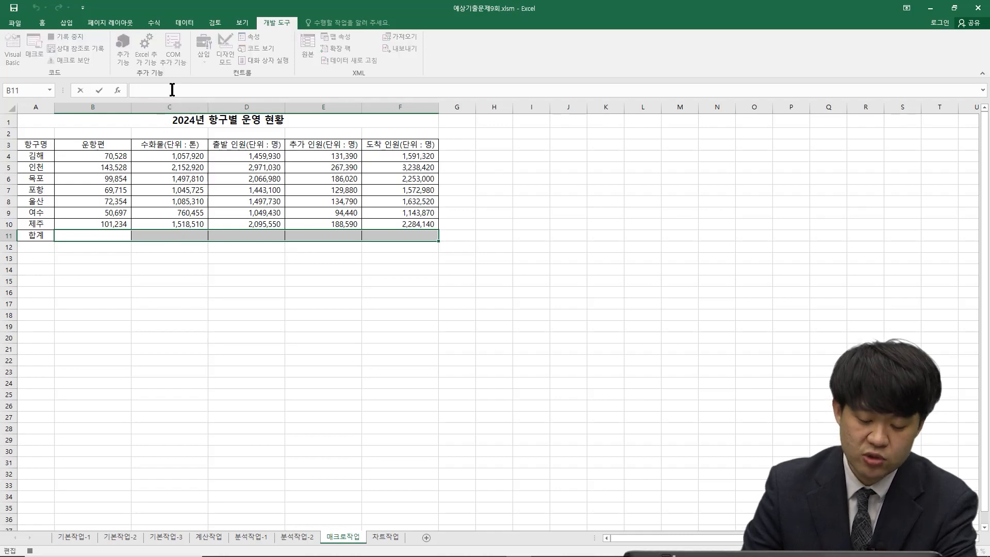
type("=")
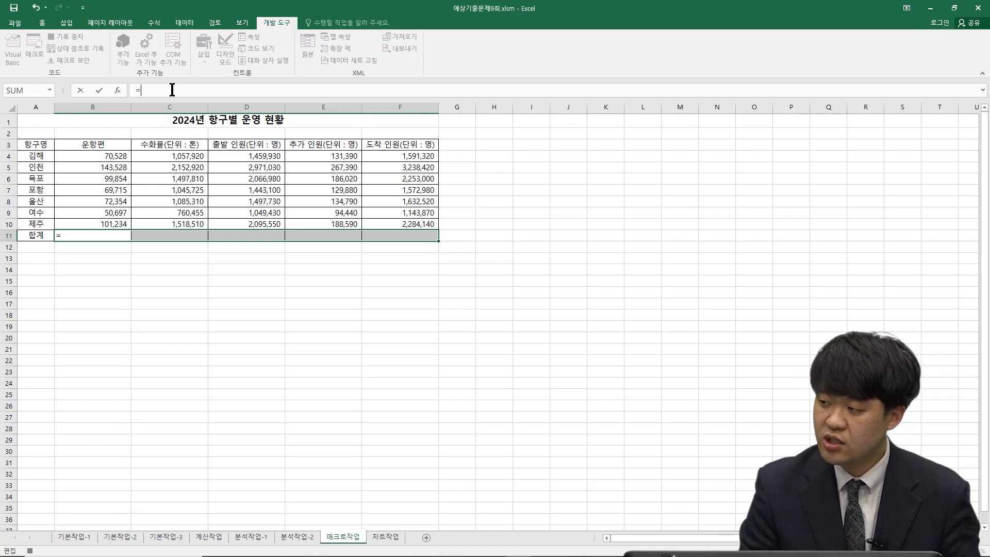
type("s")
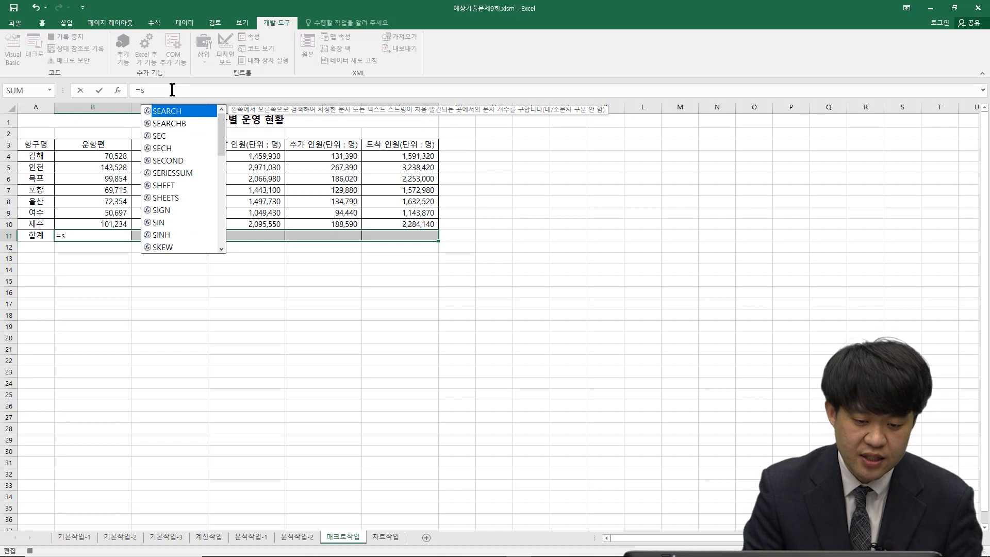
type("u")
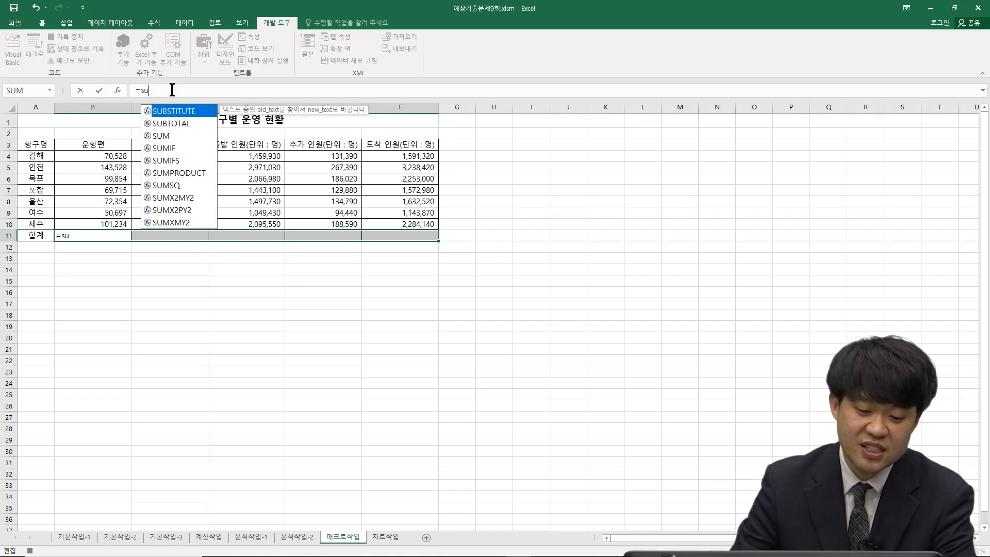
left_click(157, 138)
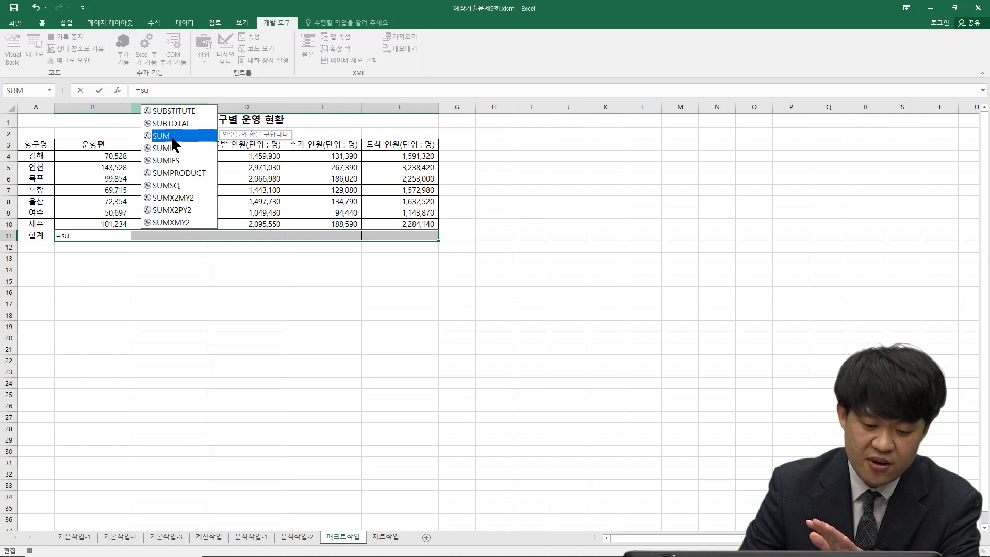
double_click(173, 138)
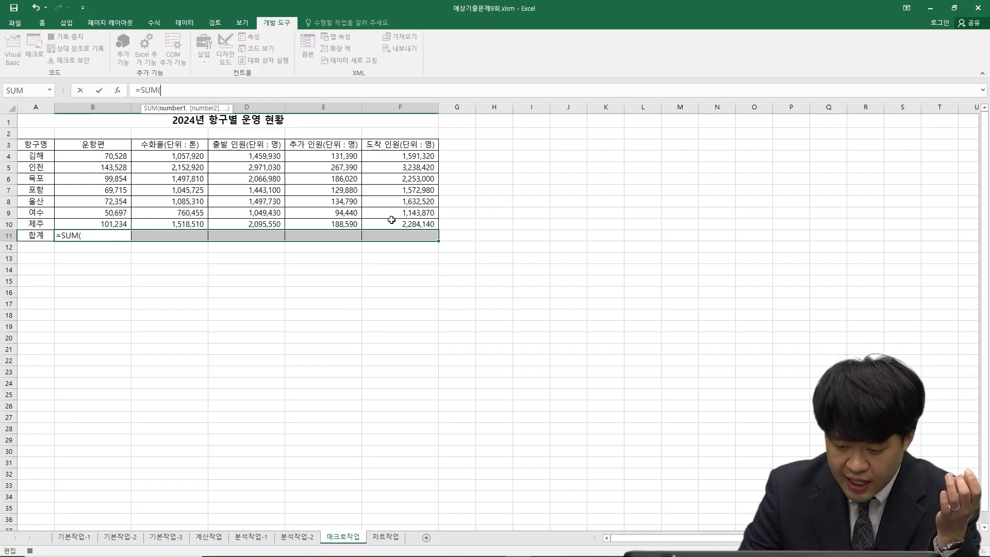
left_click(119, 158)
left_click_drag(120, 160, 115, 227)
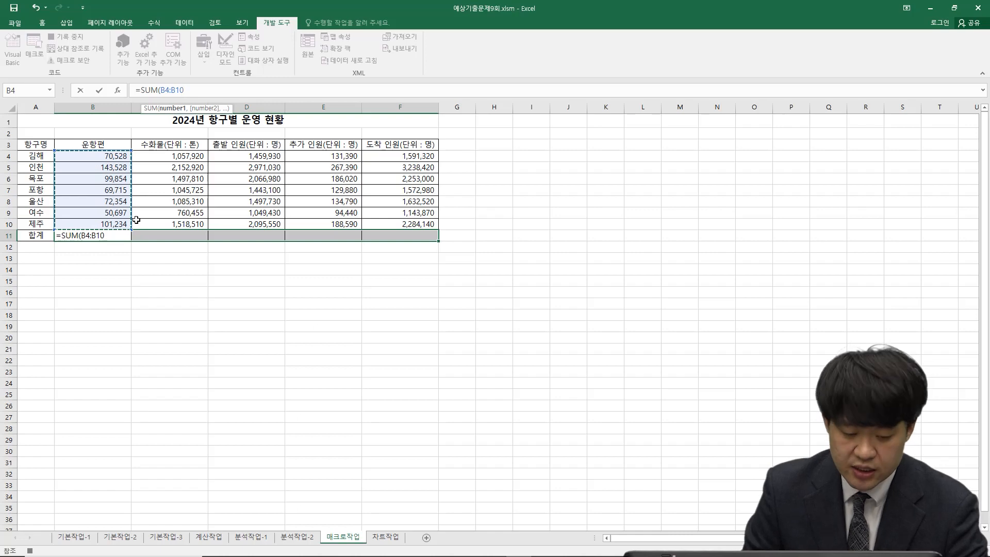
type(")")
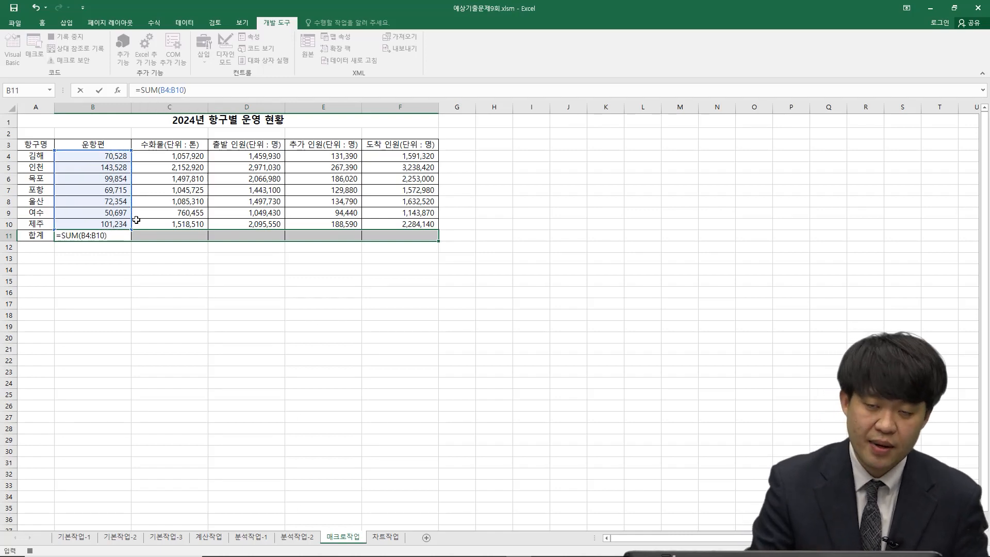
key("ctrl+Return")
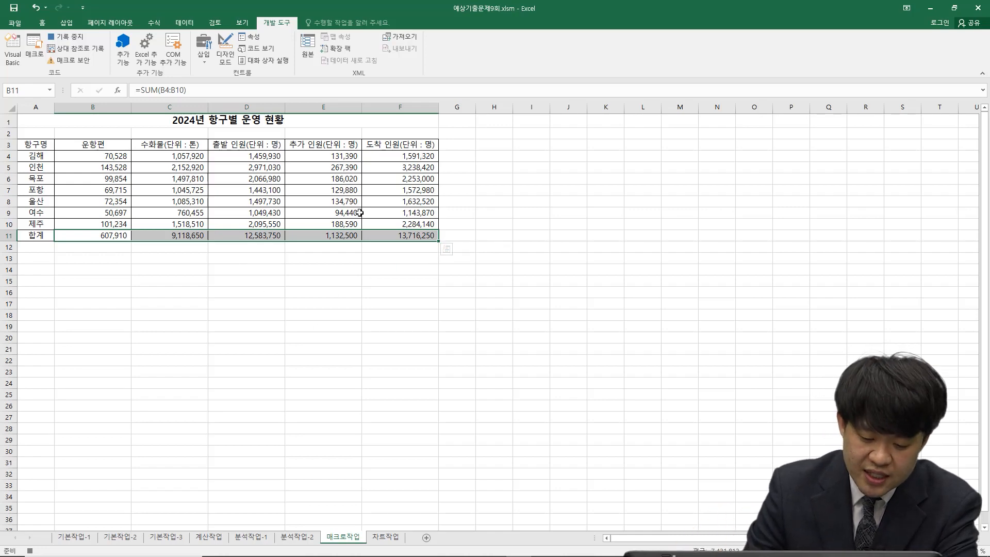
left_click(183, 291)
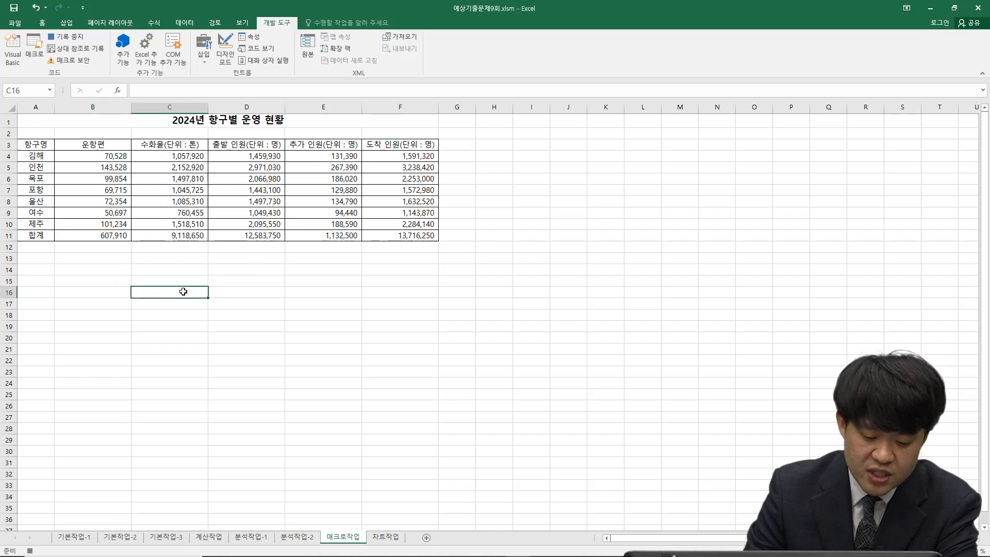
left_click(81, 36)
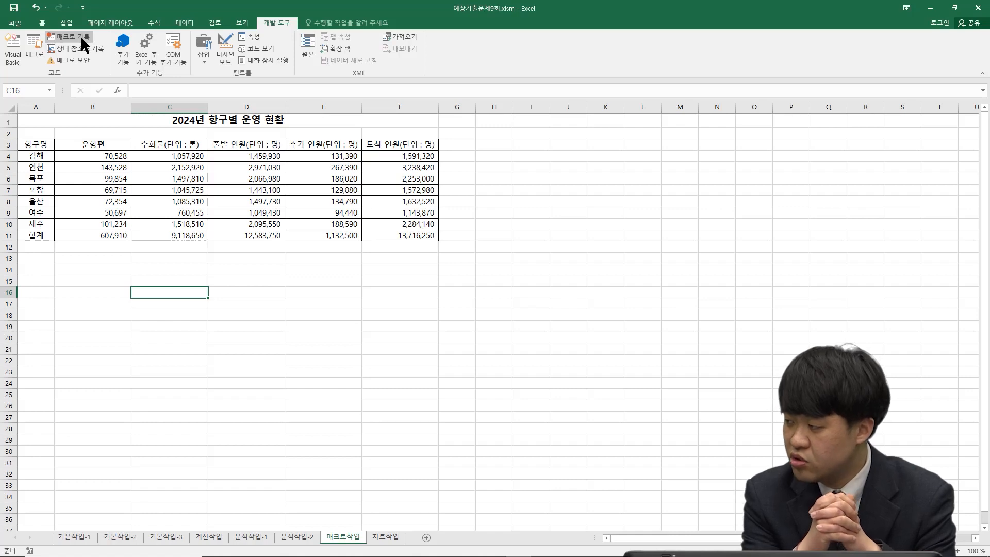
Insert a form control button snapped exactly to B13:C15 and assign the 합계 macro to it
left_click_drag(93, 262, 192, 281)
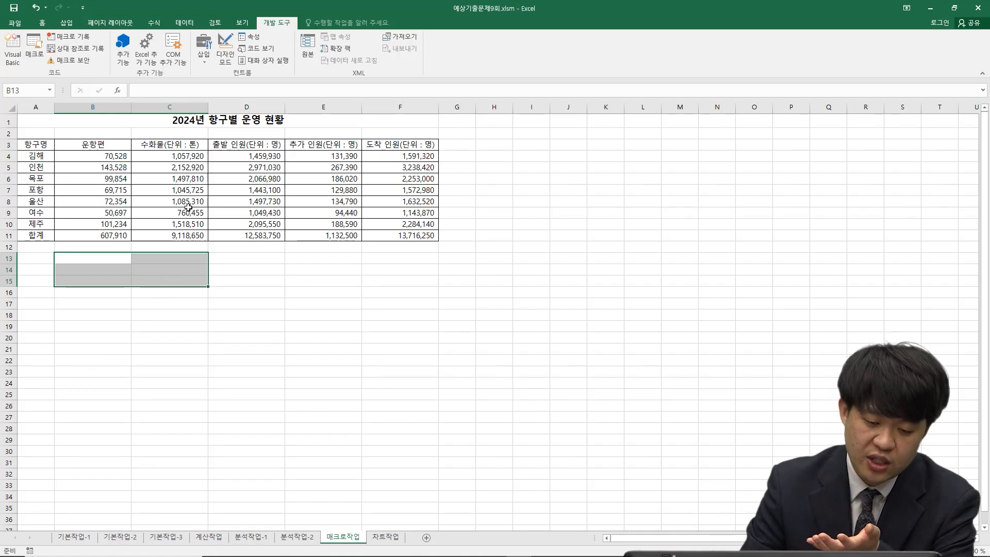
left_click(204, 62)
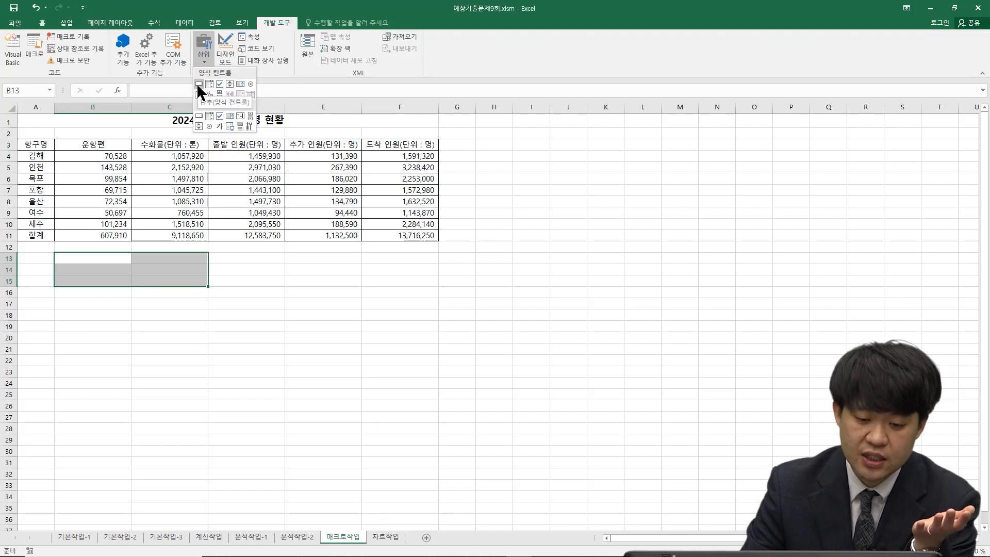
left_click(198, 84)
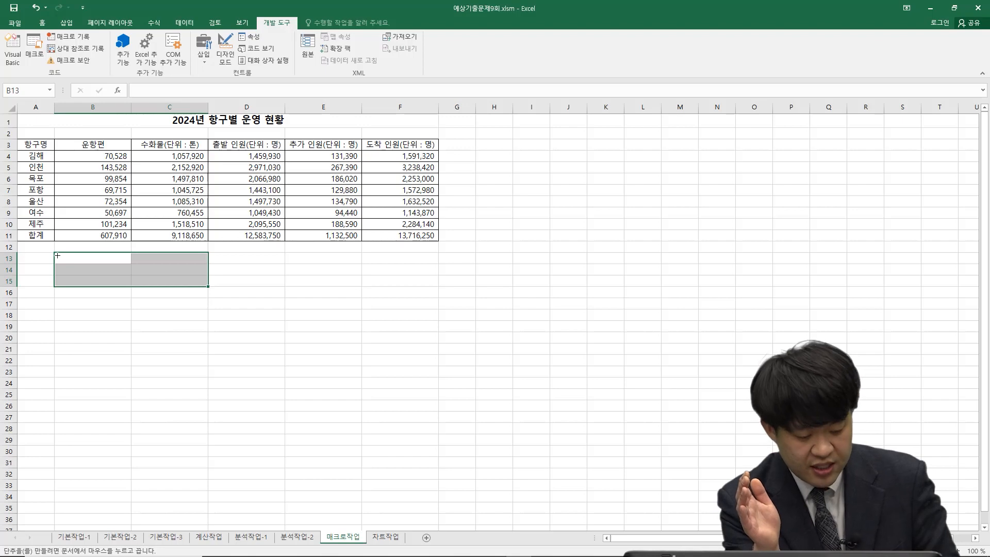
key("alt")
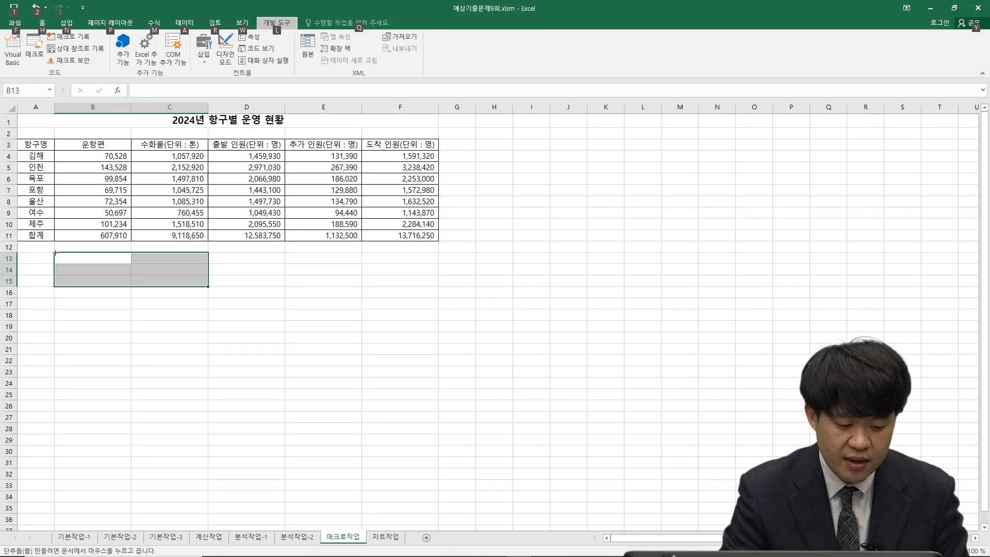
left_click_drag(56, 252, 205, 285)
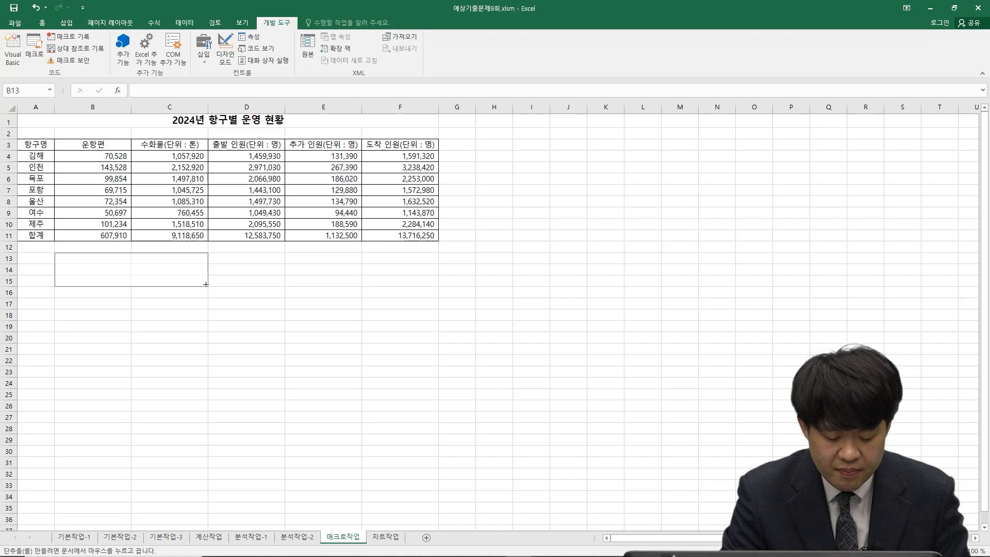
left_click_drag(206, 285, 206, 284)
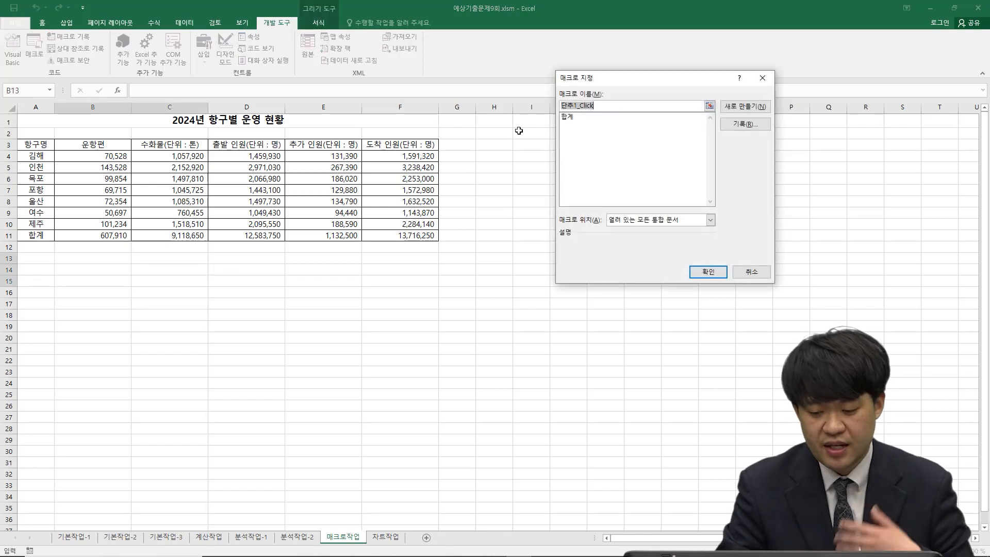
left_click_drag(596, 80, 480, 93)
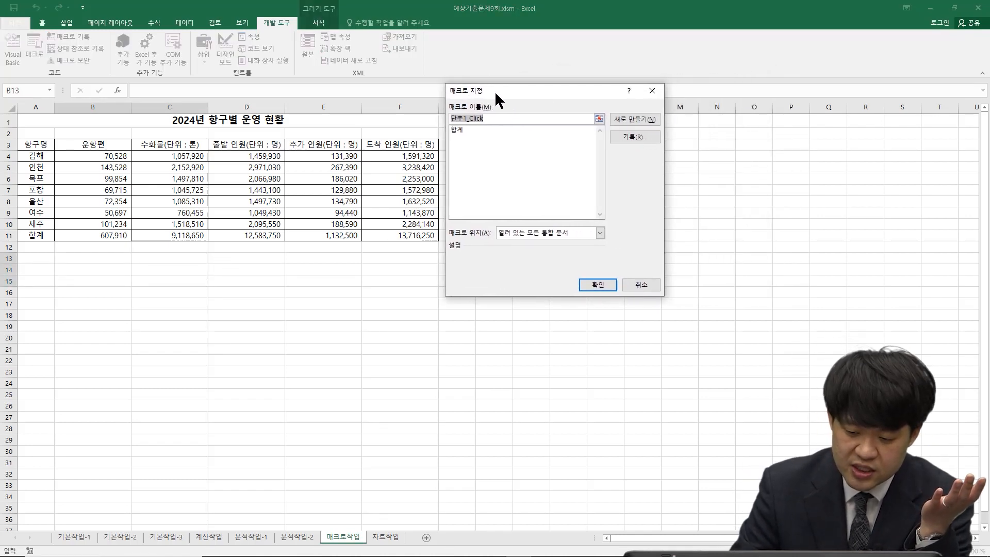
left_click(477, 129)
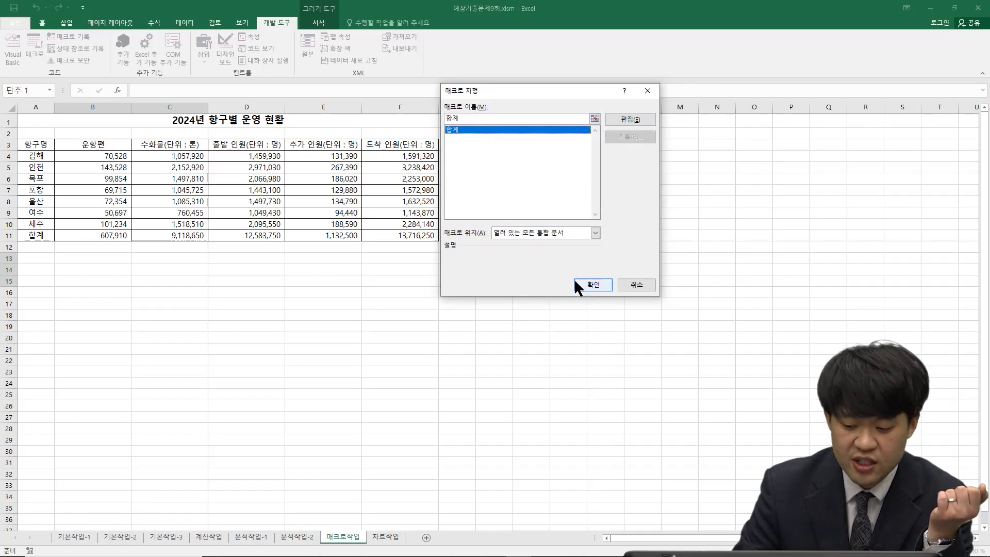
left_click(593, 283)
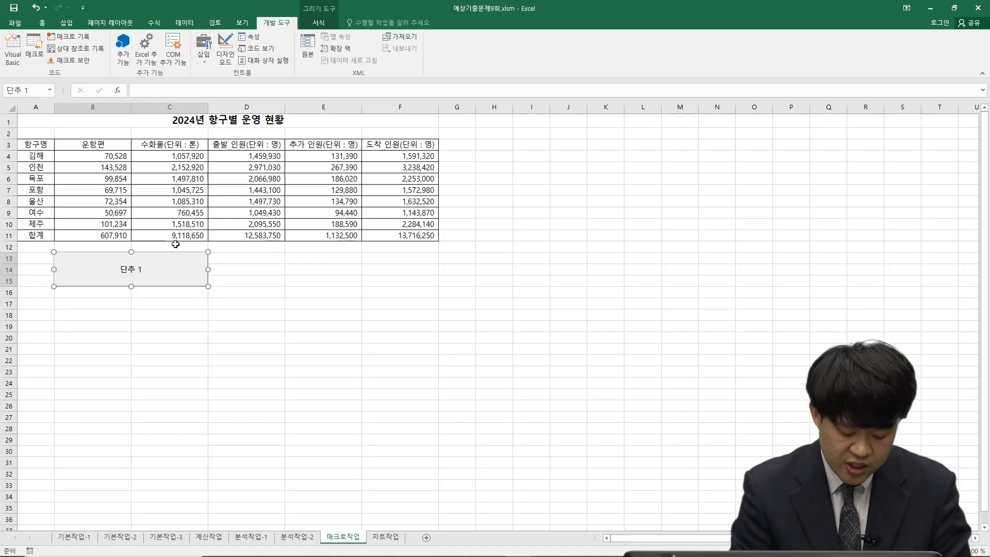
Replace the new button's caption with 합계 and deselect the button
key("Return")
type("gkq")
key("BackSpace")
key("BackSpace")
key("BackSpace")
type("합계")
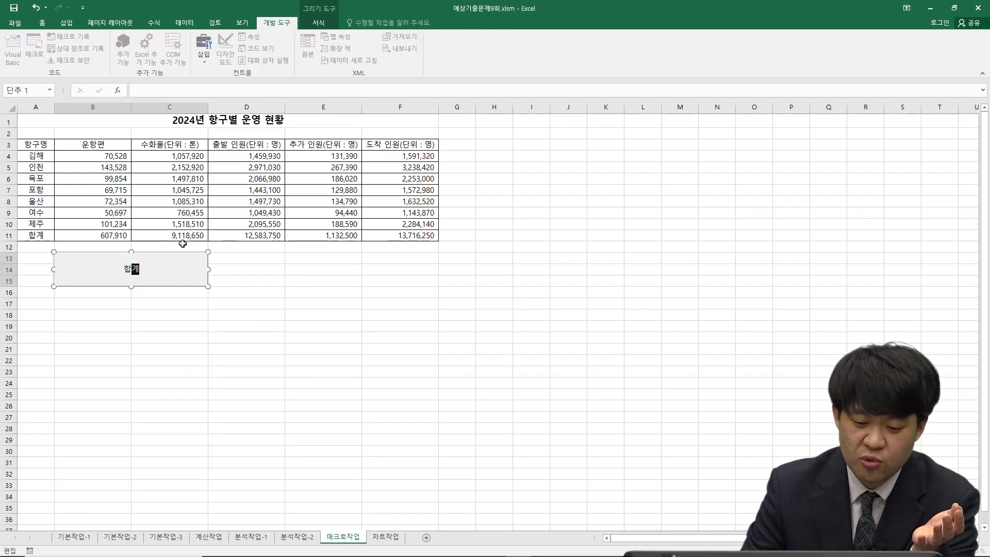
left_click(251, 294)
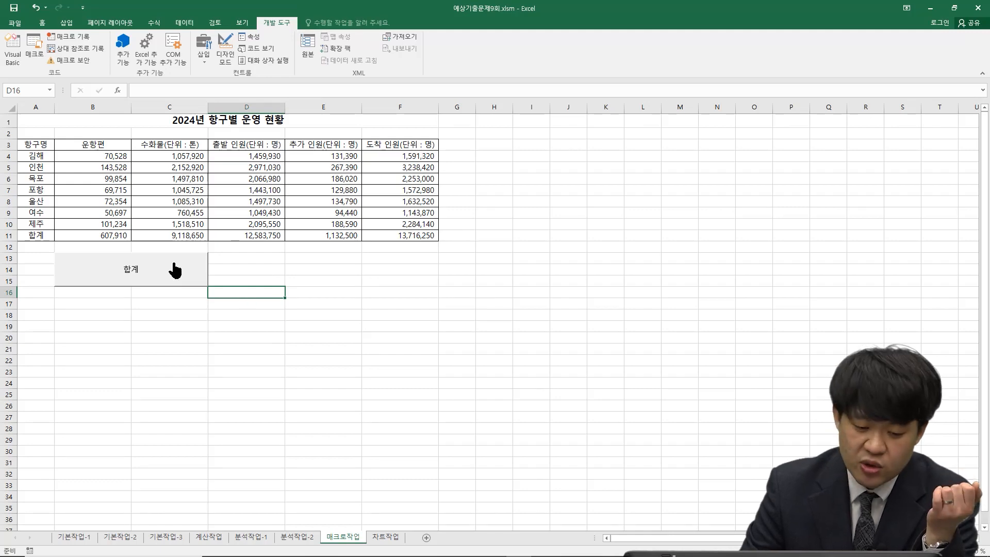
Test the 합계 button twice by clearing the totals from B11 onward and running its macro each time
left_click_drag(114, 234, 693, 374)
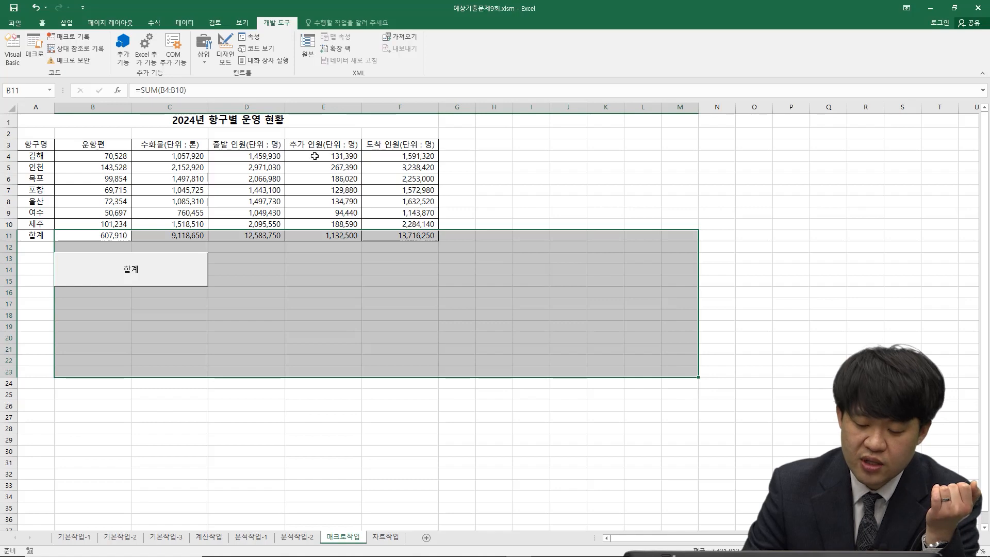
key("Delete")
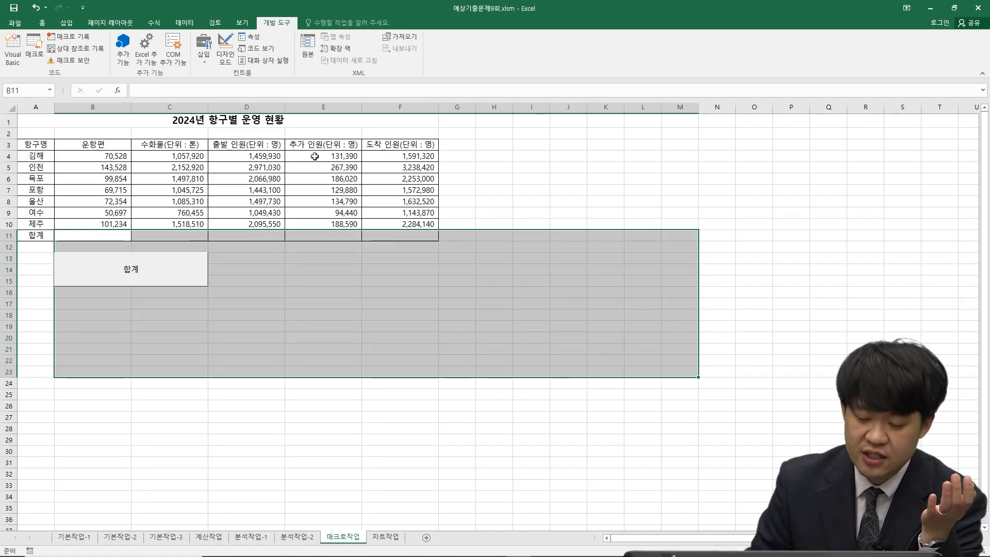
left_click(184, 282)
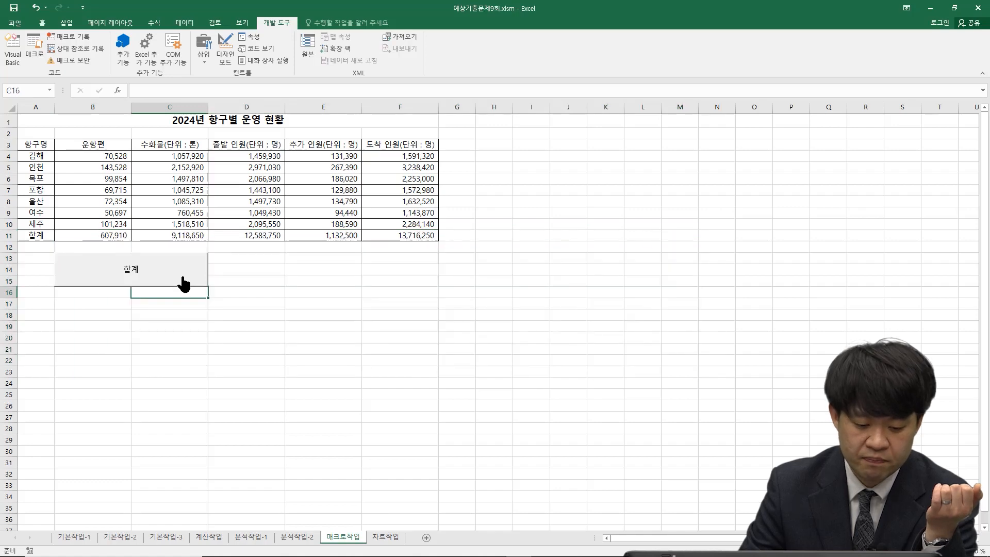
left_click_drag(110, 230, 519, 298)
key("Delete")
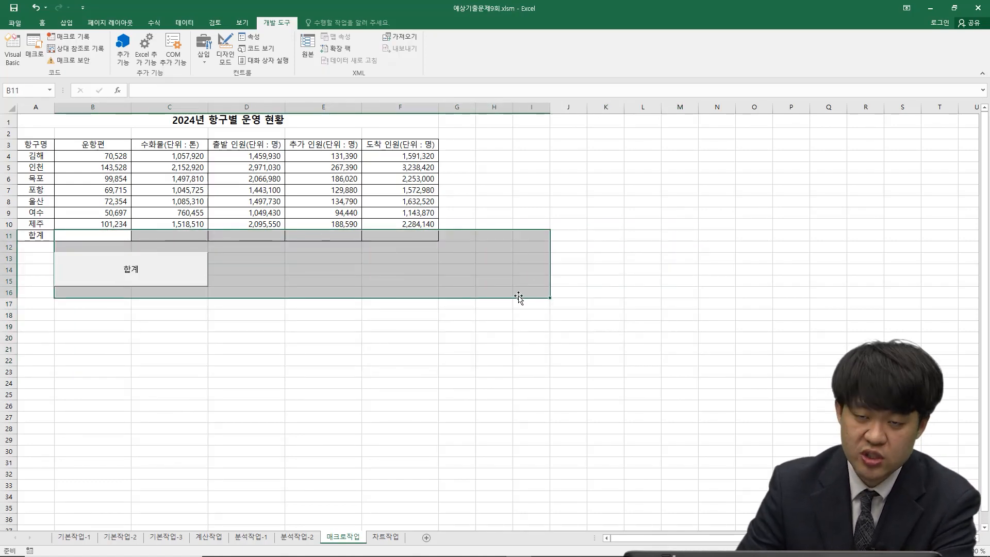
left_click(169, 280)
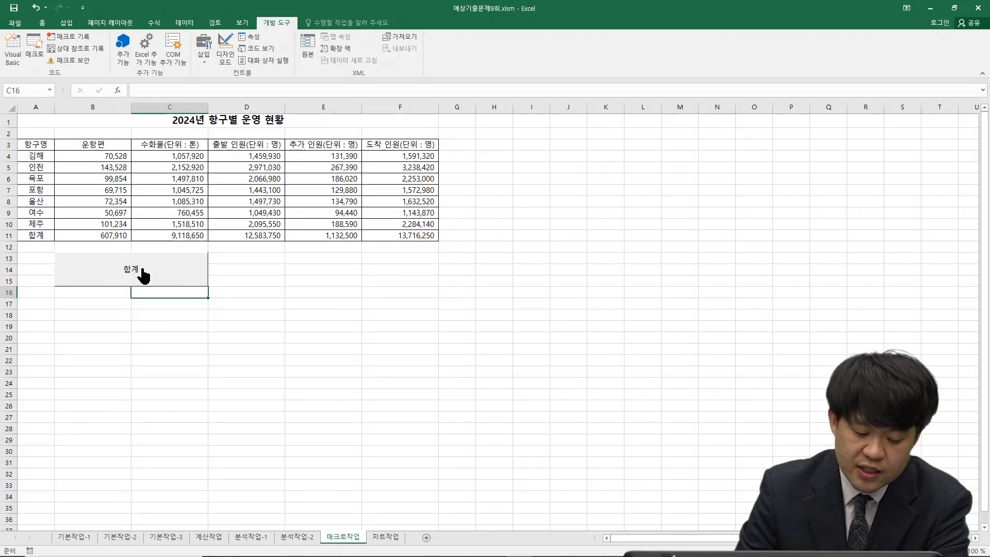
Check the total row and the workbook's list of recorded macros, closing the list without running anything
left_click_drag(110, 233, 453, 268)
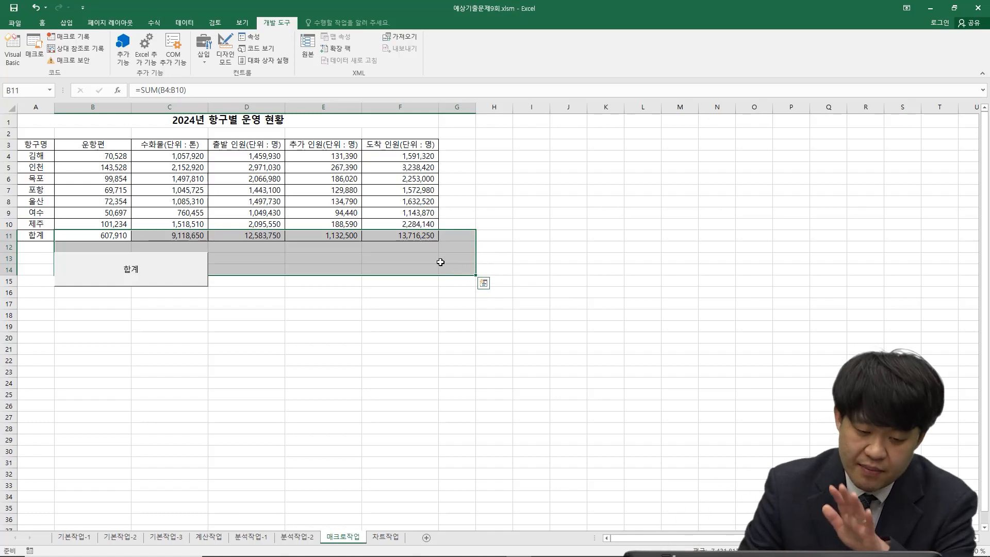
left_click(500, 201)
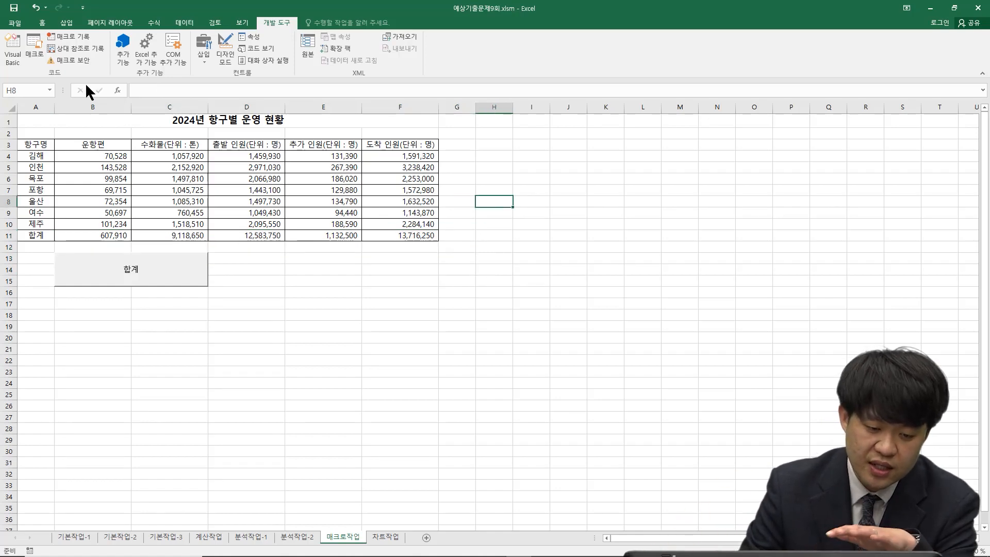
left_click(42, 53)
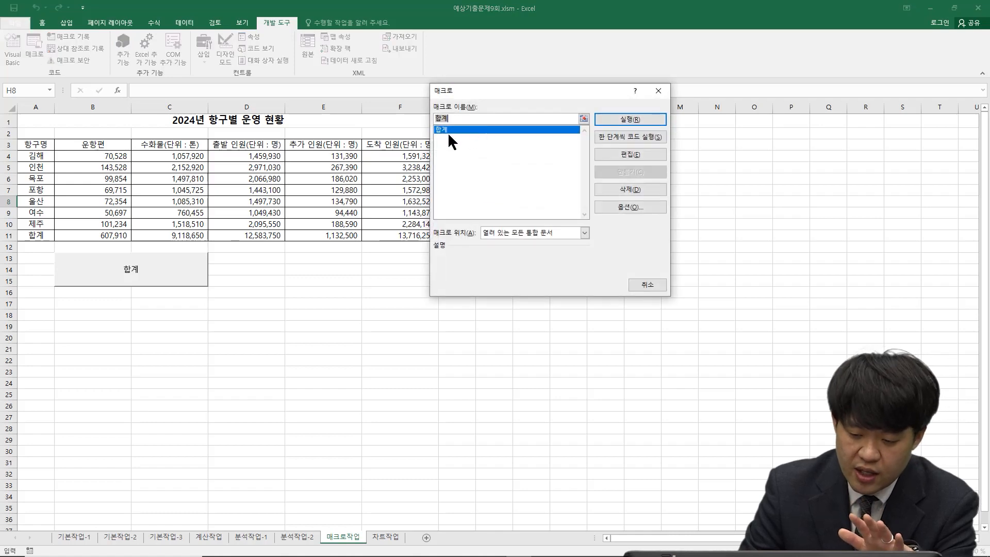
left_click(645, 282)
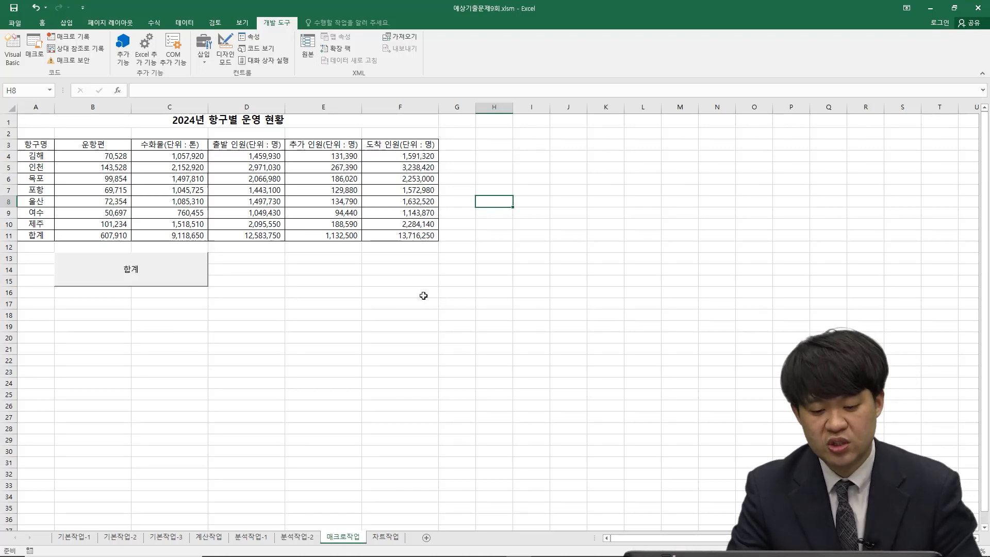
Start recording a new macro named 서식, stored in the current workbook
left_click(307, 304)
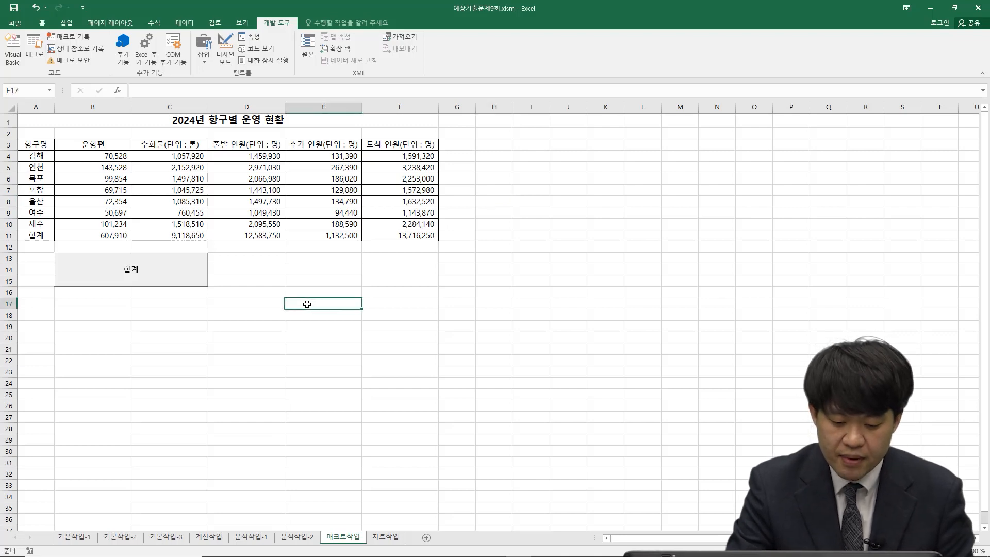
left_click(86, 43)
type("서식")
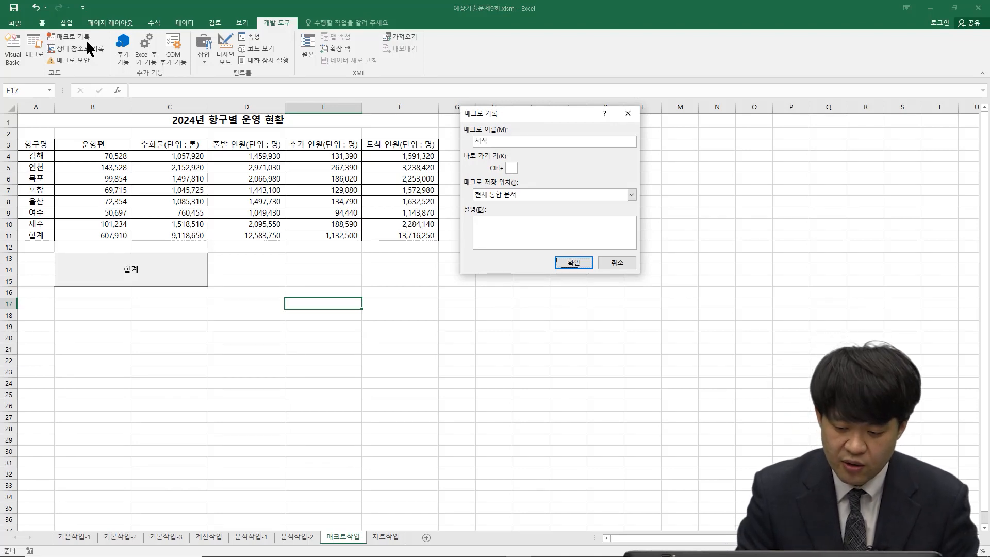
key("Return")
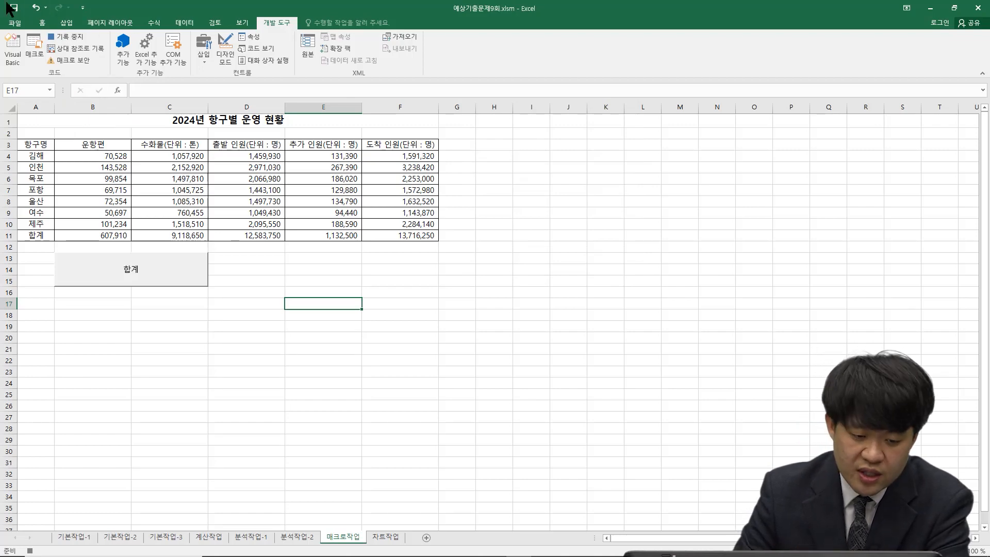
Format the header cells A3:F3 with standard green font colour, bold and italic, and stop the macro recording
left_click_drag(31, 148, 389, 147)
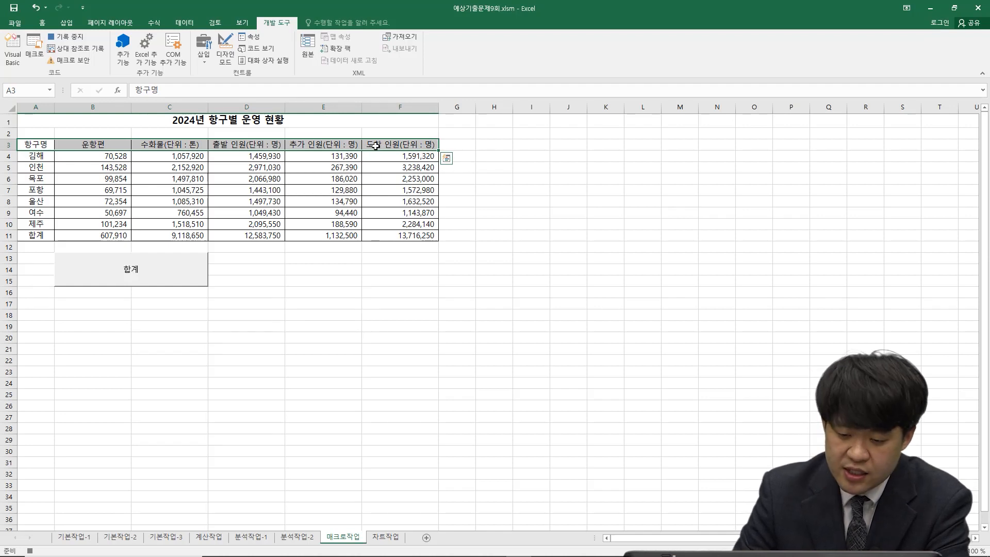
right_click(376, 146)
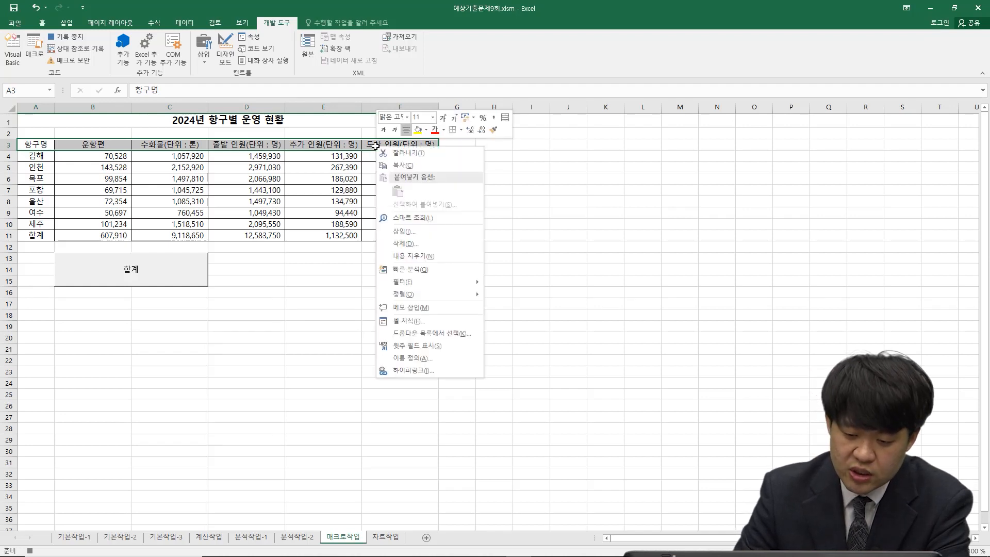
left_click(445, 129)
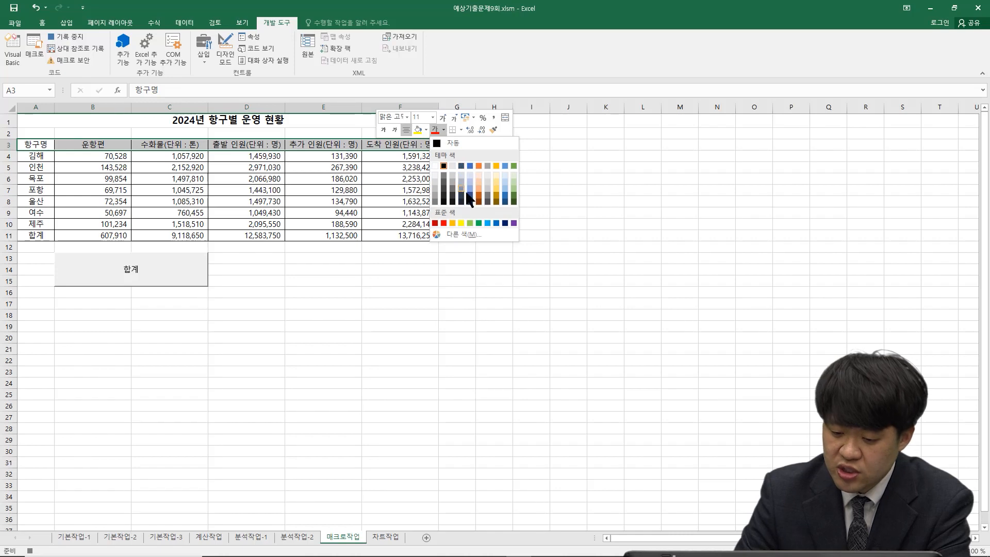
left_click(480, 222)
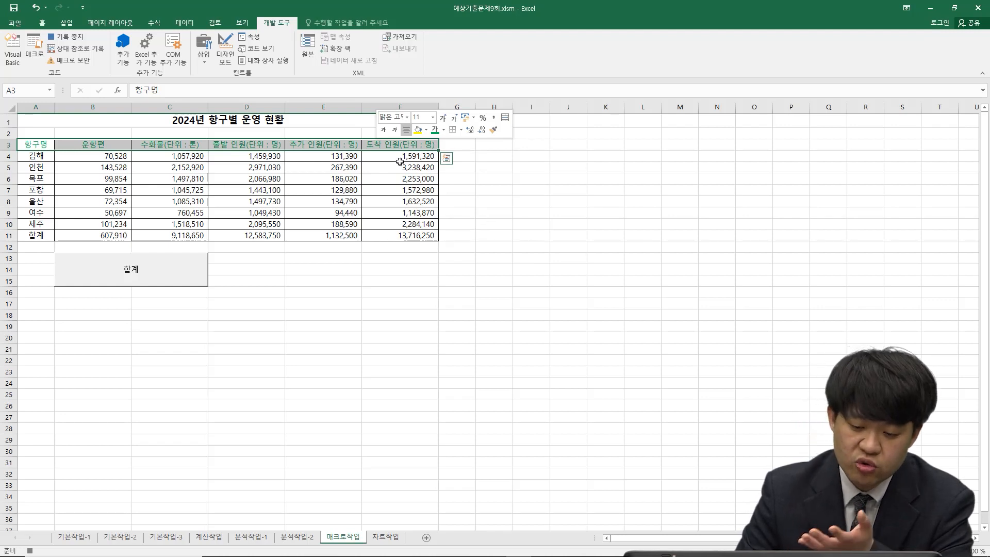
left_click(385, 131)
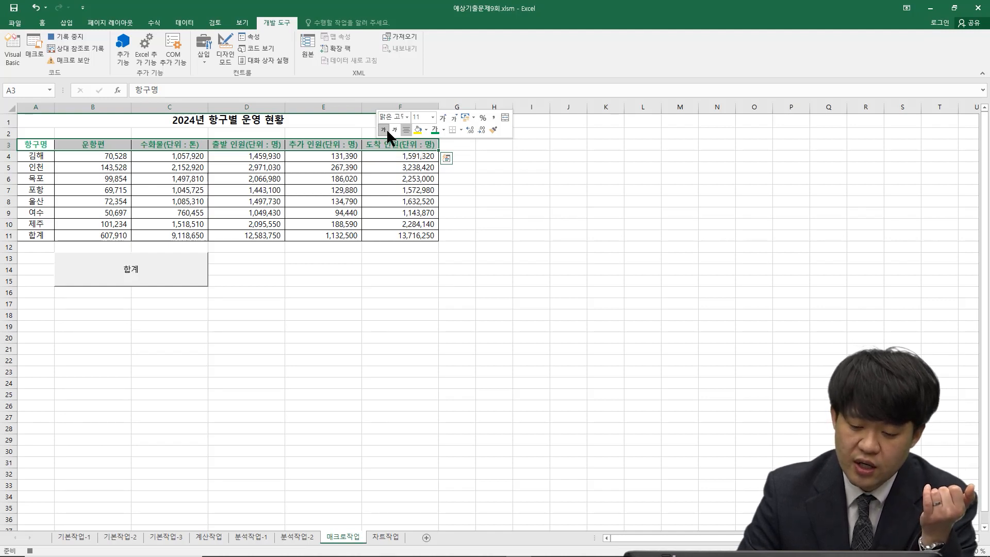
left_click(394, 130)
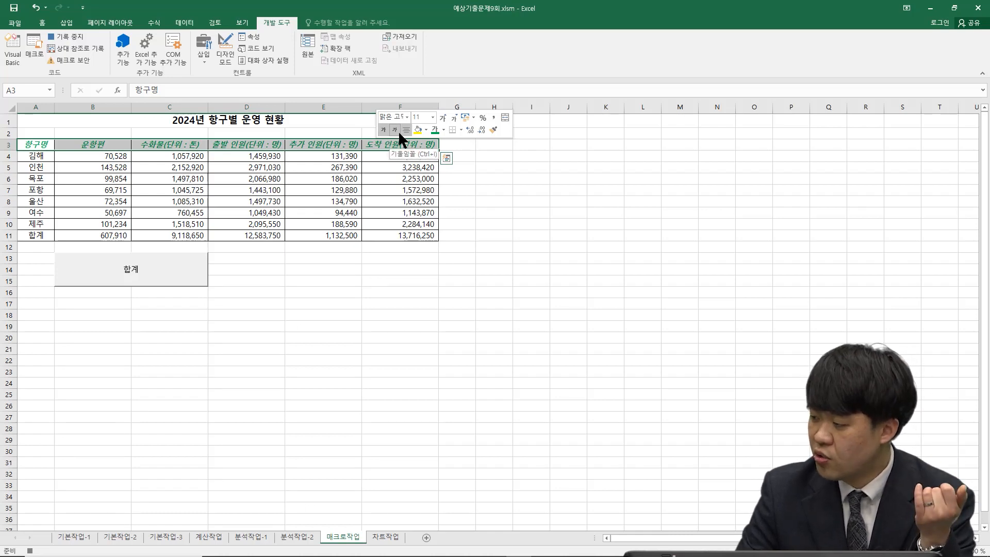
left_click(490, 235)
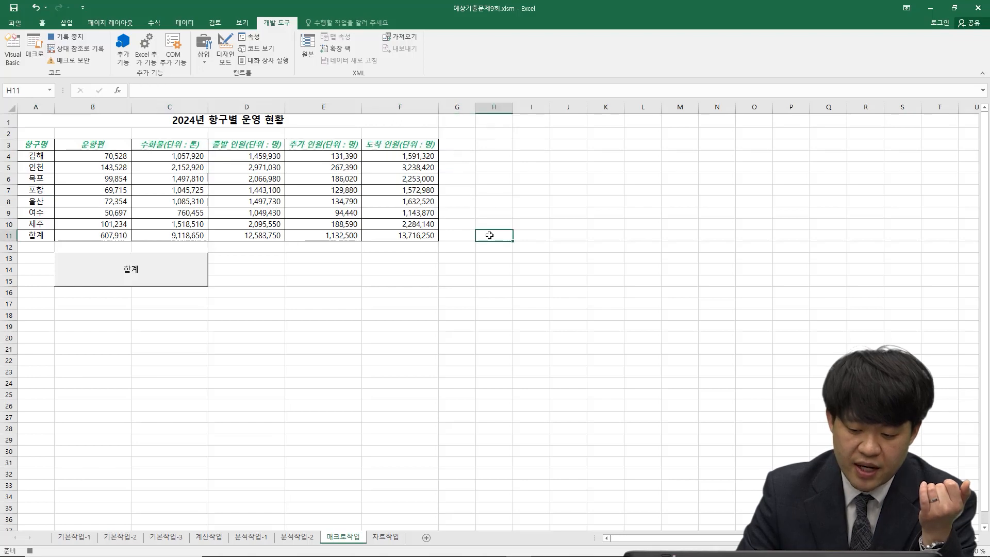
left_click(80, 43)
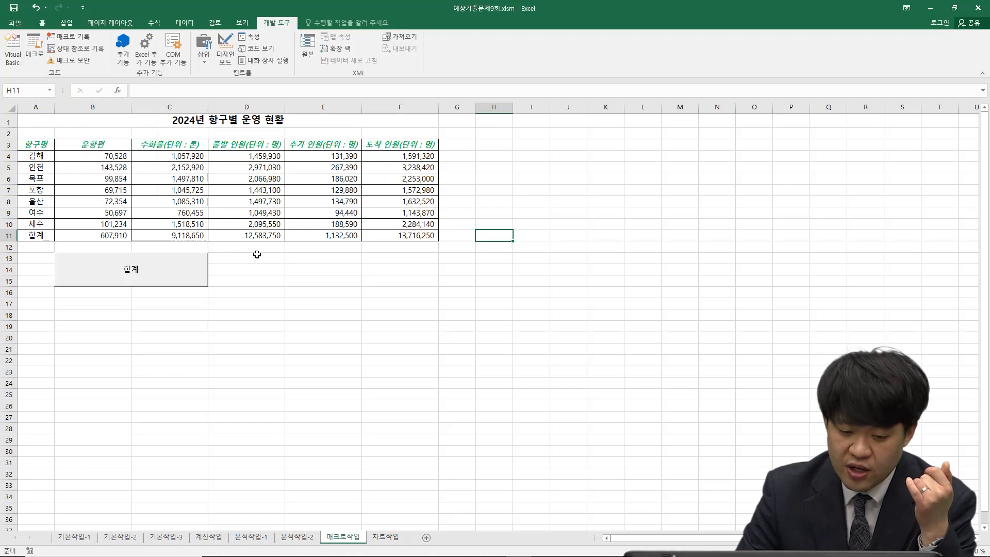
Insert a basic cross shape covering exactly E13:F15 and label it 서식
left_click(339, 255)
left_click_drag(336, 256, 423, 284)
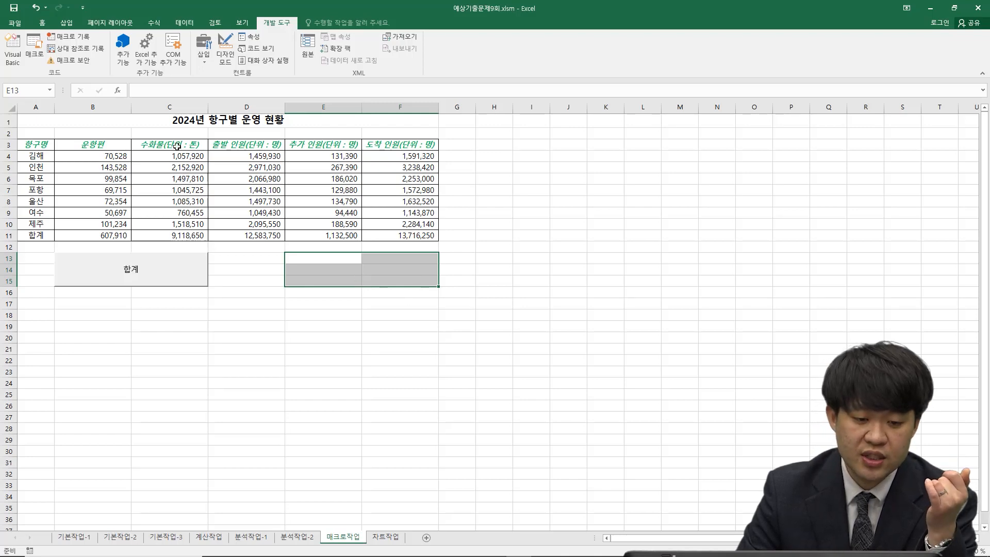
left_click(66, 23)
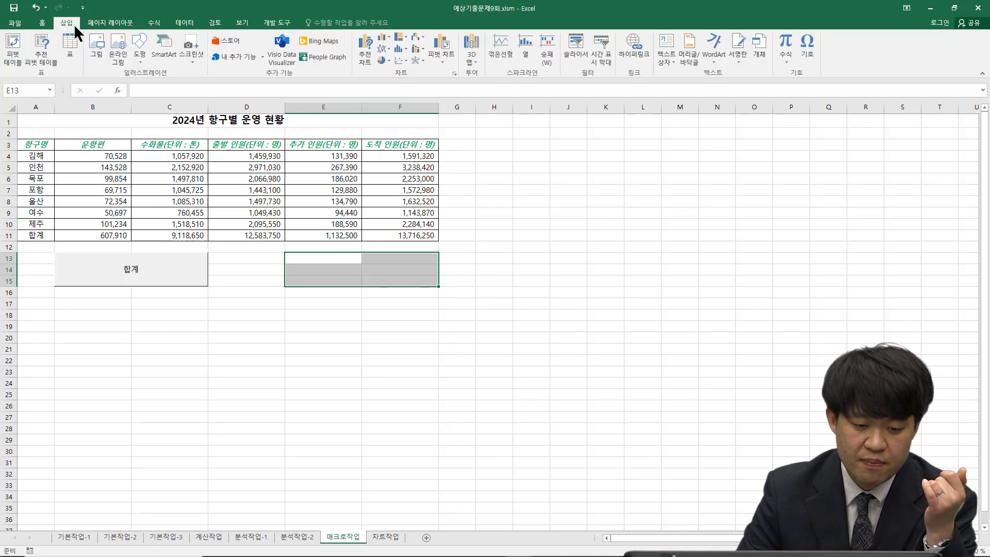
left_click(144, 58)
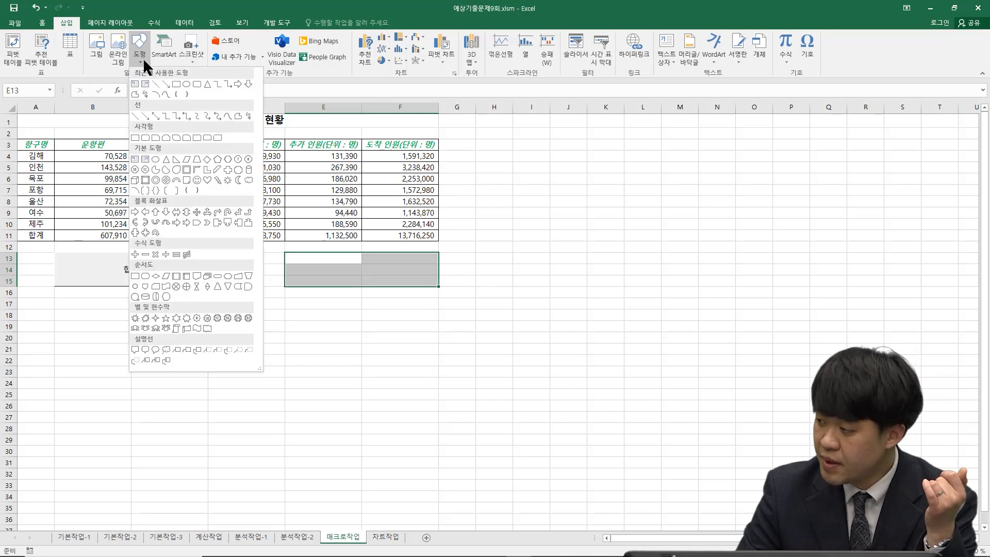
left_click(228, 174)
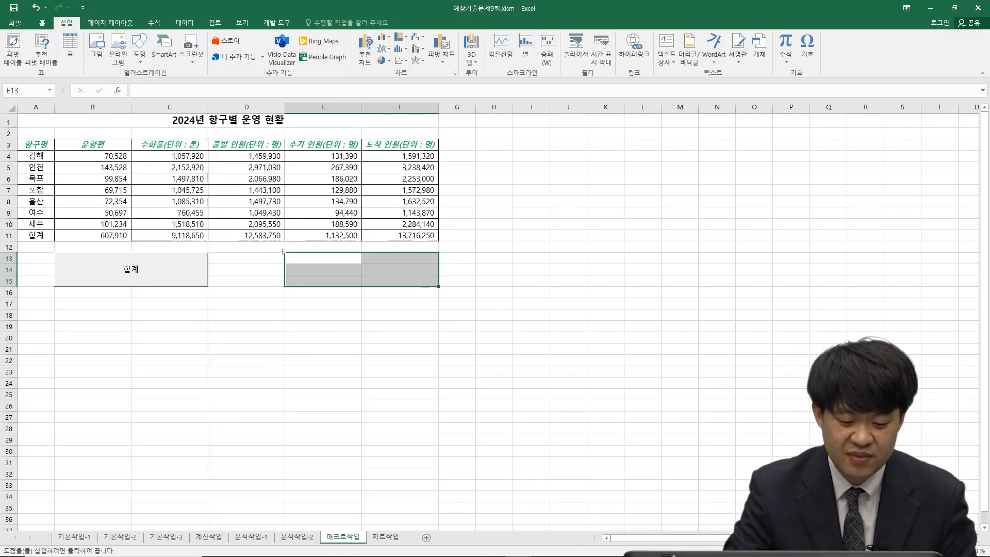
left_click_drag(286, 253, 440, 287)
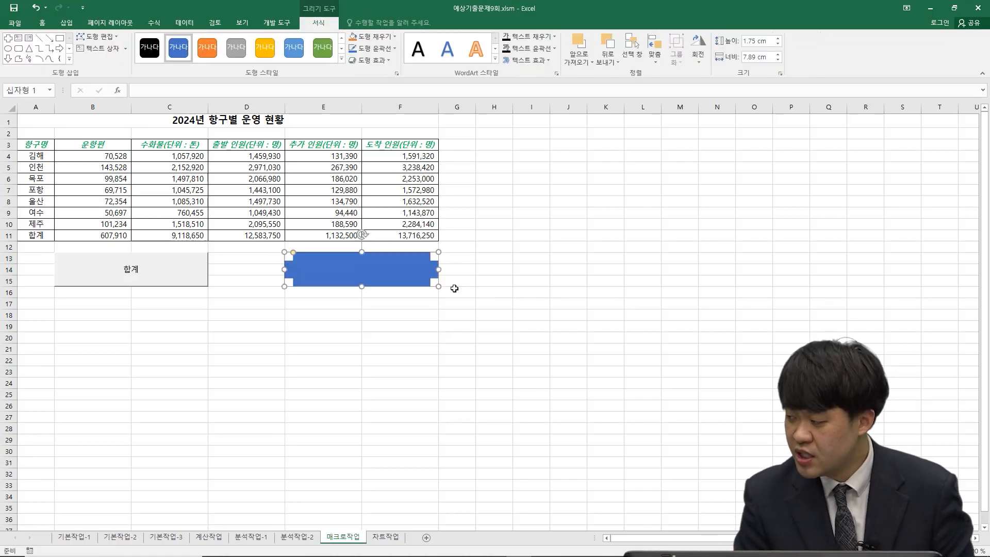
type("서시")
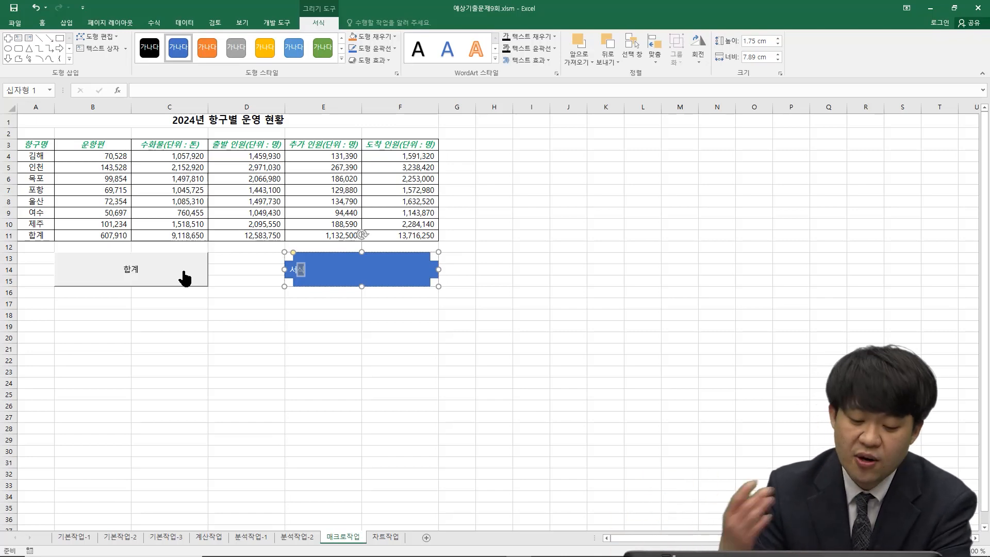
Assign the 서식 macro to the cross shape and deselect the shape
right_click(385, 269)
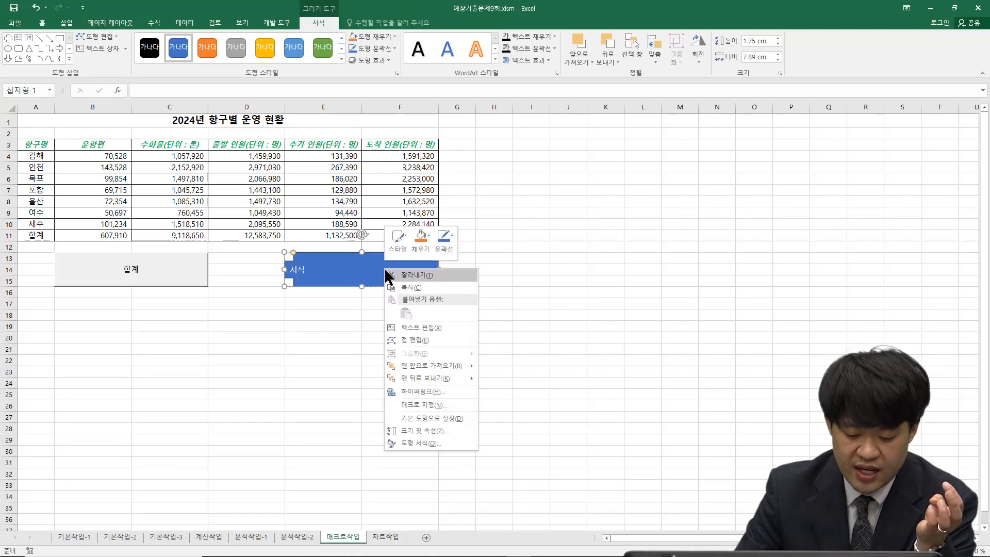
left_click(413, 405)
left_click_drag(407, 299, 578, 113)
left_click(480, 150)
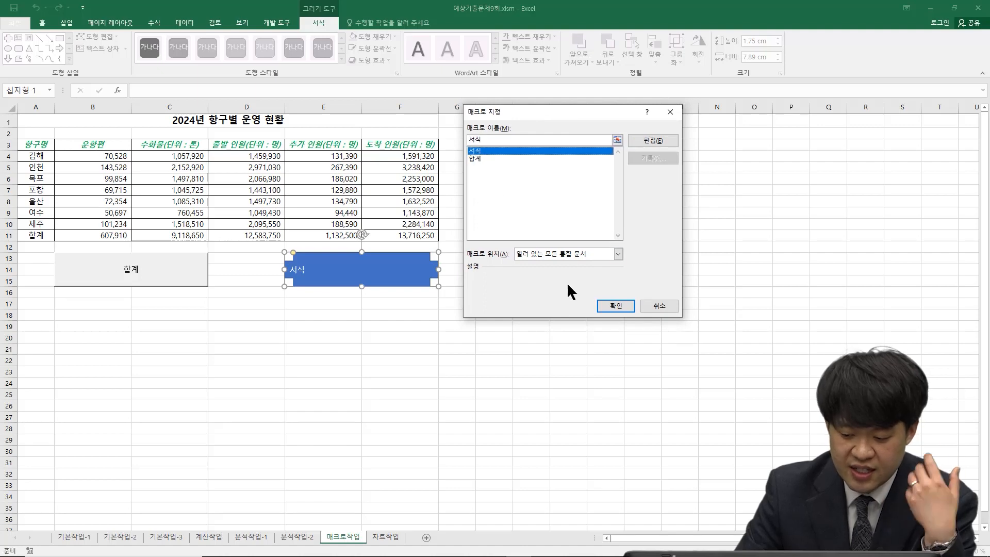
left_click(616, 306)
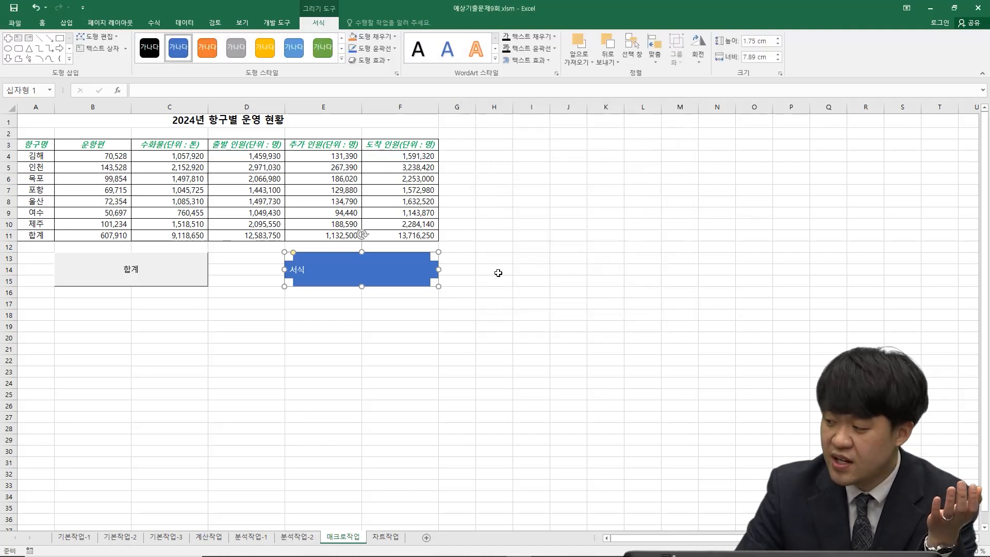
left_click(470, 215)
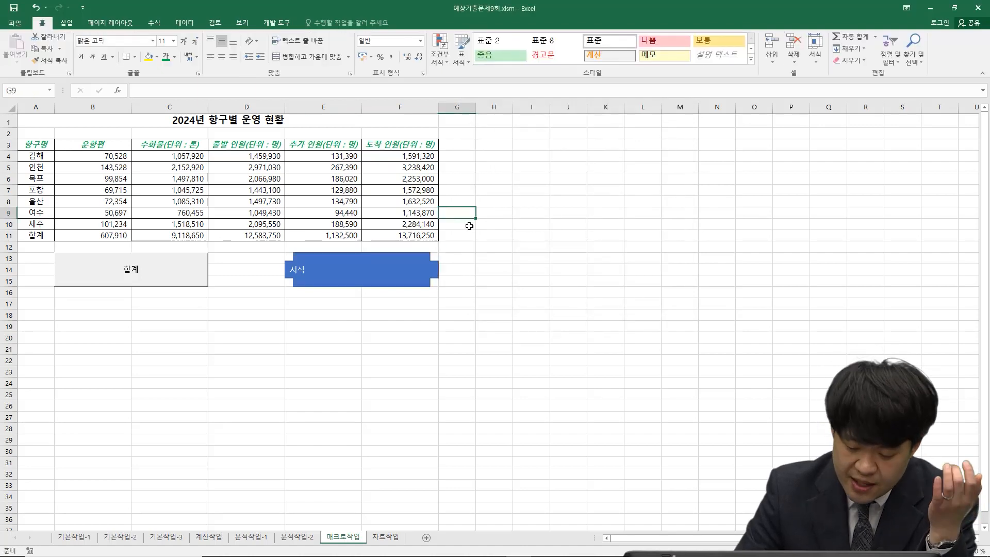
Test the 서식 shape by running its macro, changing A3:F3 to plain dark orange text, and running the macro again
left_click(378, 279)
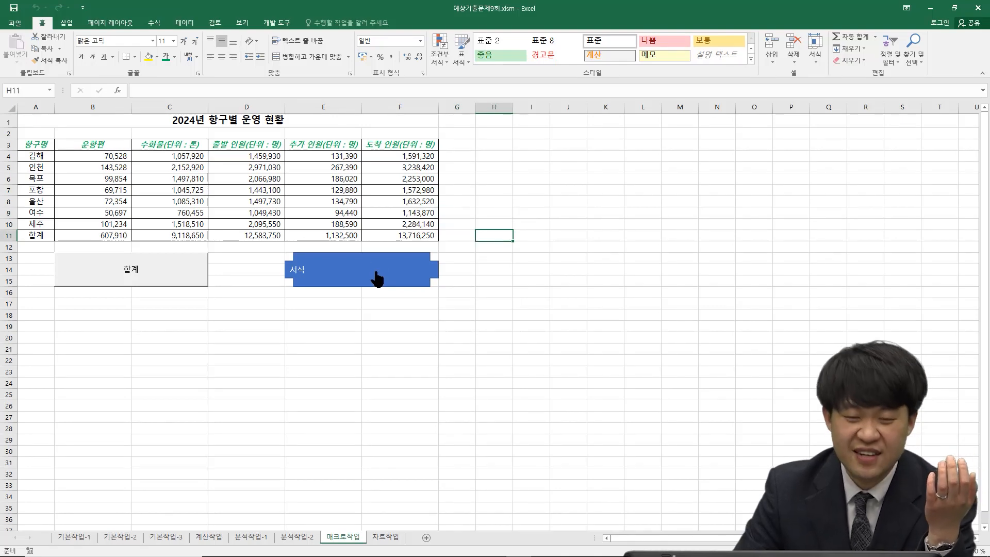
left_click_drag(28, 144, 391, 143)
right_click(391, 143)
left_click(459, 126)
left_click(497, 190)
left_click(399, 126)
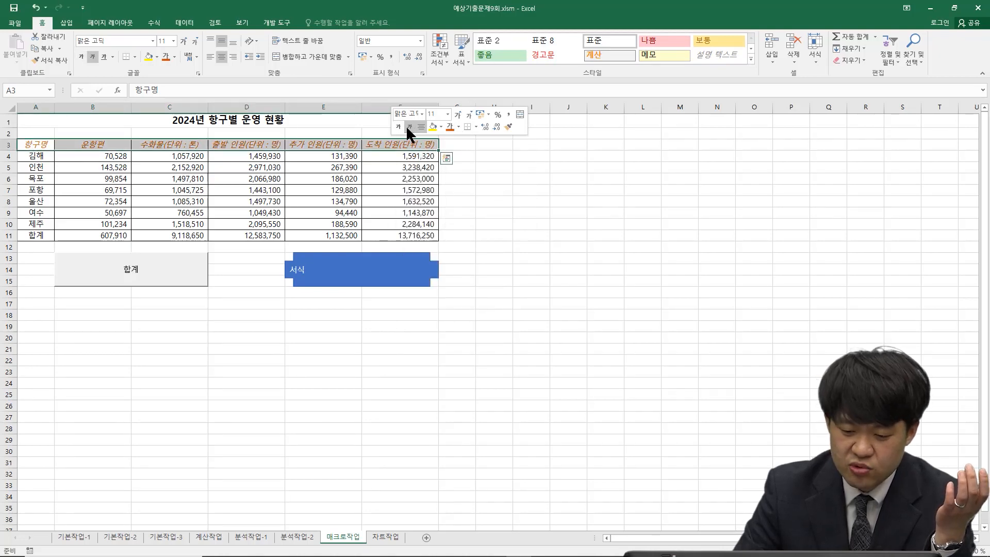
left_click(409, 126)
left_click(458, 212)
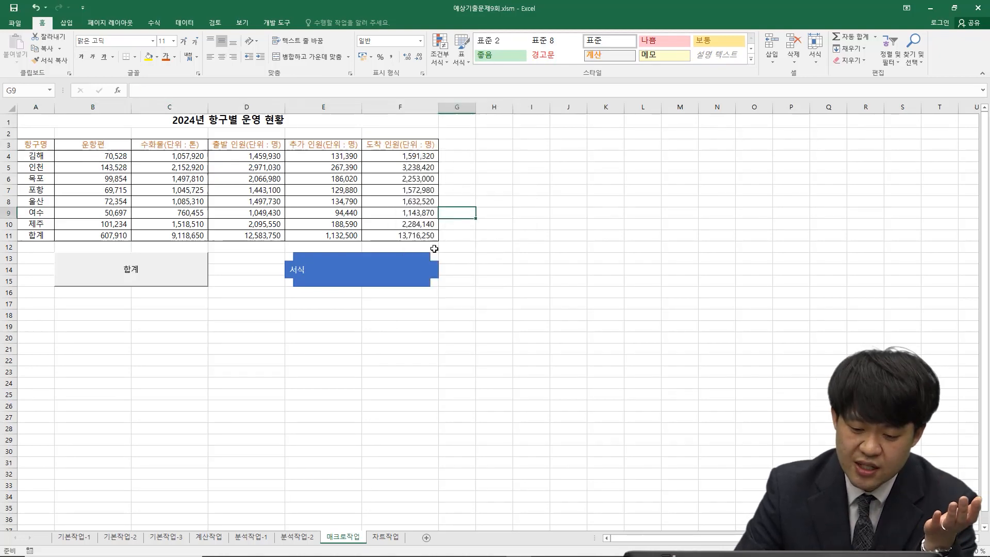
left_click(408, 271)
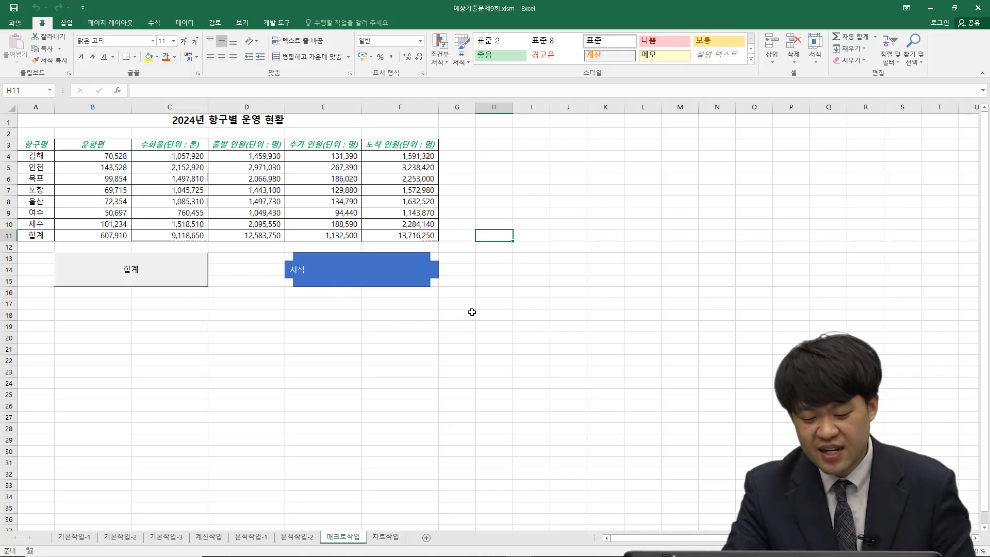
left_click(492, 303)
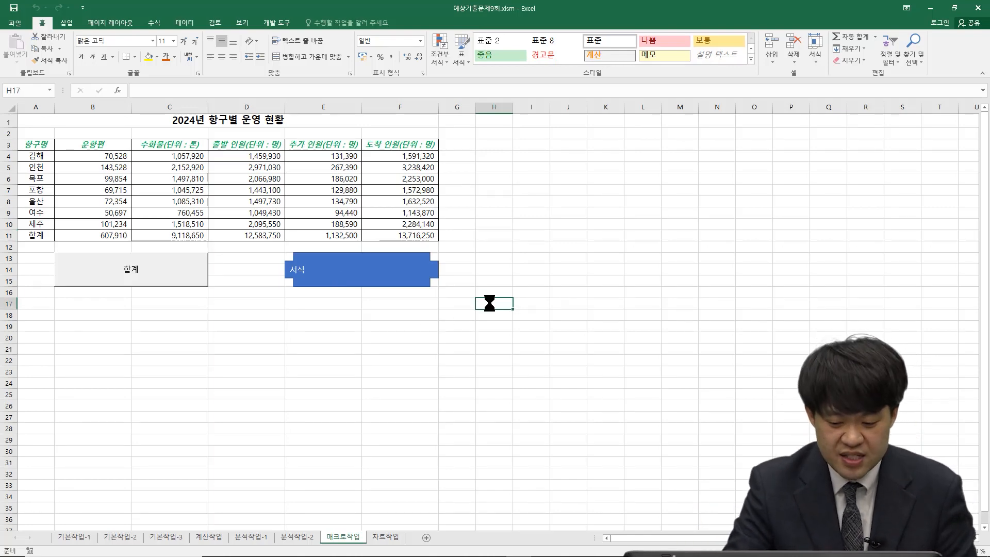
Remove the 불량 and 전년도 재고량 series from the column chart in the 차트작업 sheet
key("alt+Tab")
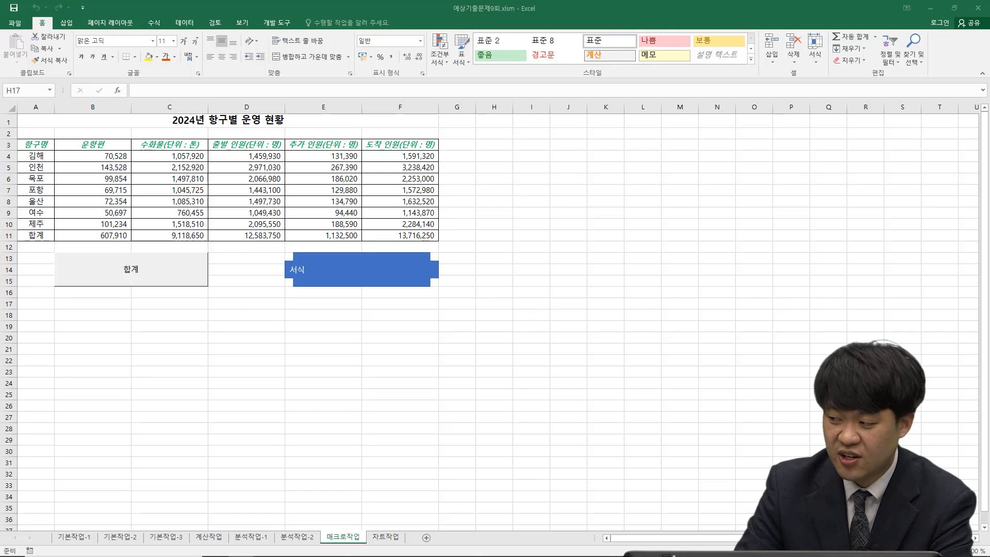
left_click(386, 537)
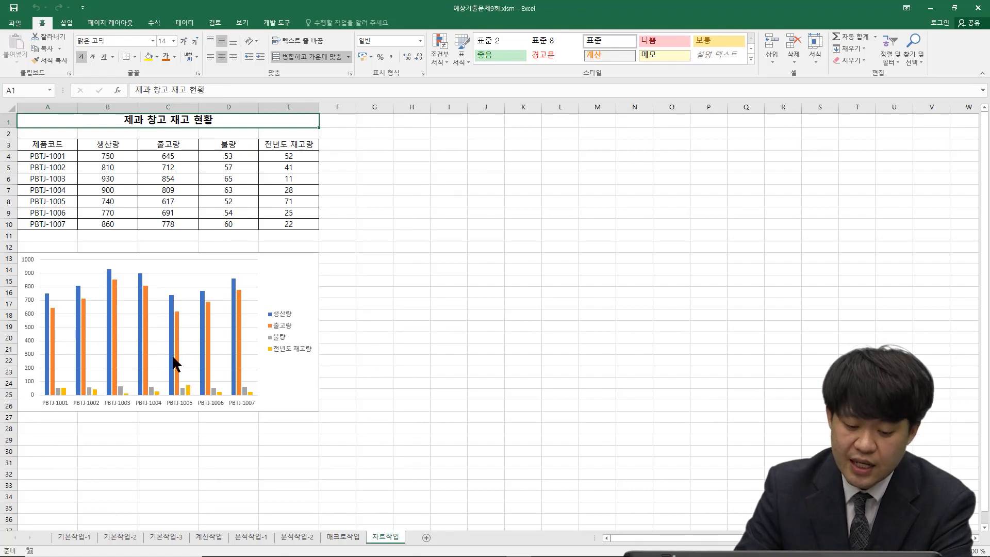
double_click(173, 301)
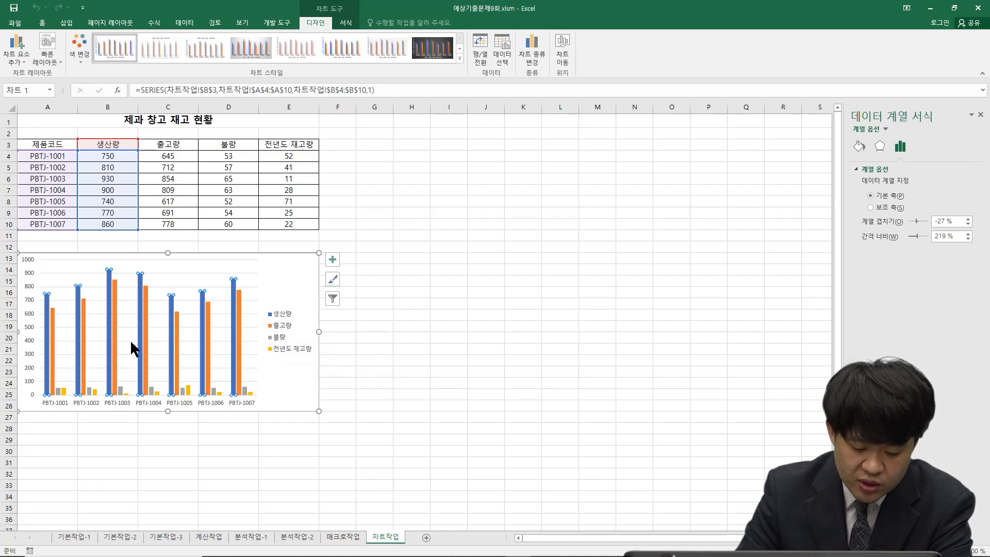
left_click(182, 392)
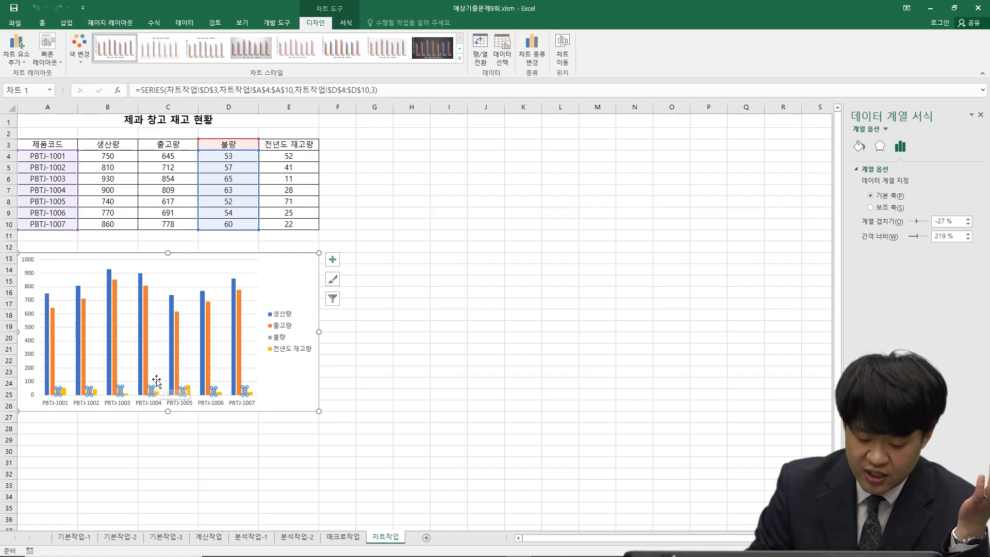
key("Delete")
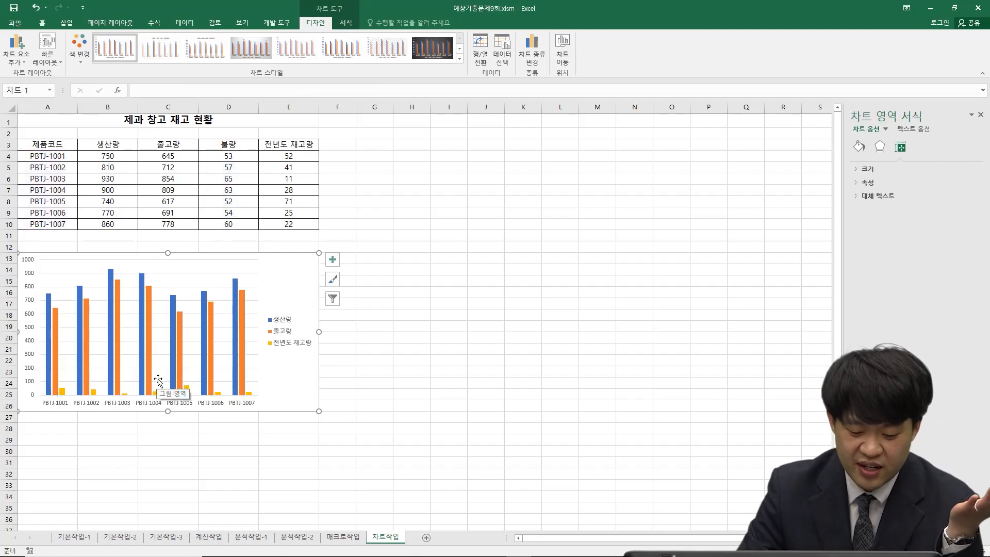
left_click(188, 391)
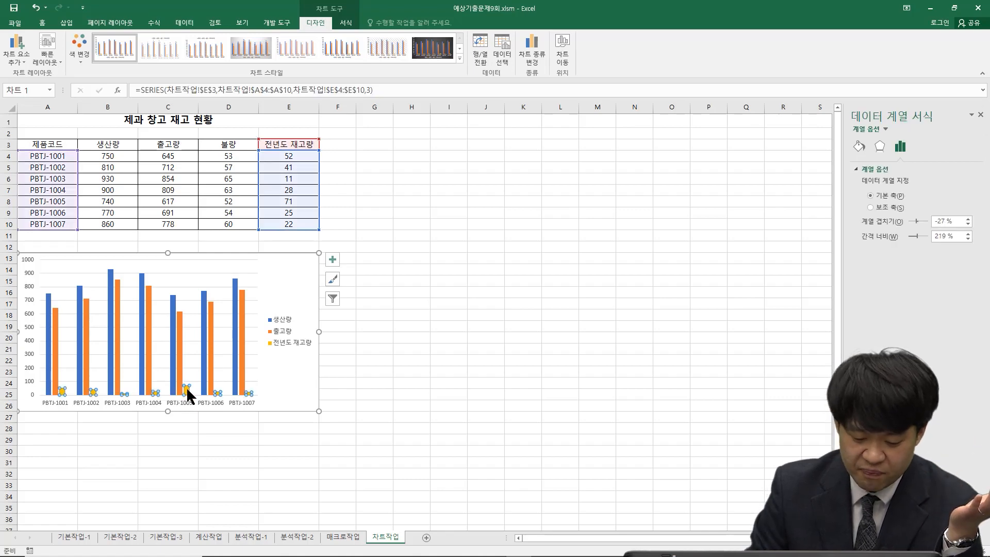
key("Delete")
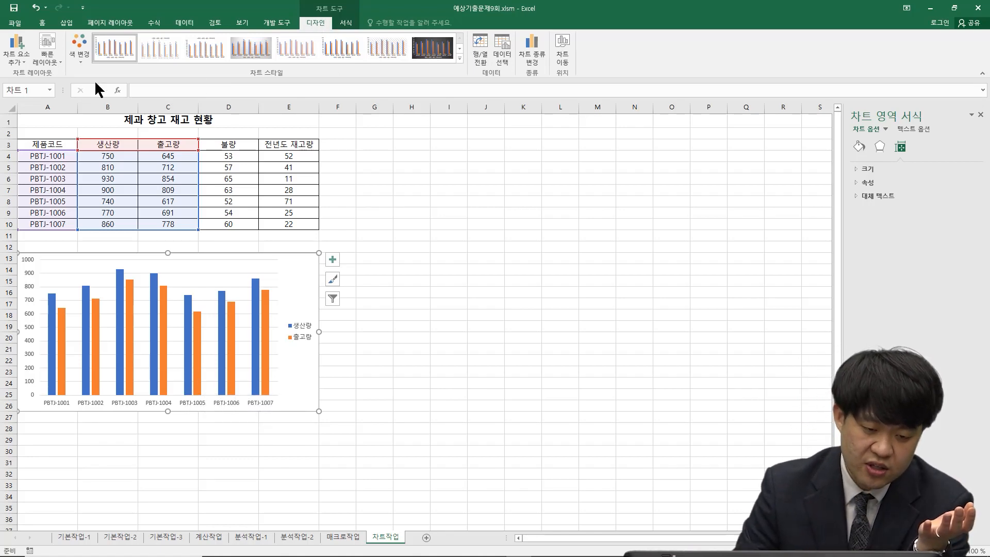
Add a title above the 차트작업 chart and link its text to cell A1
left_click(24, 58)
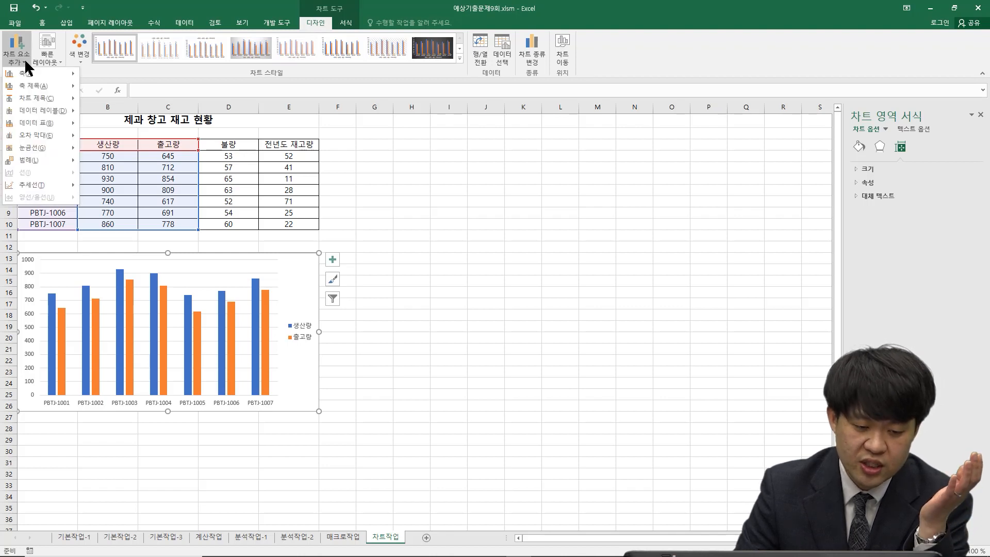
mouse_move(35, 96)
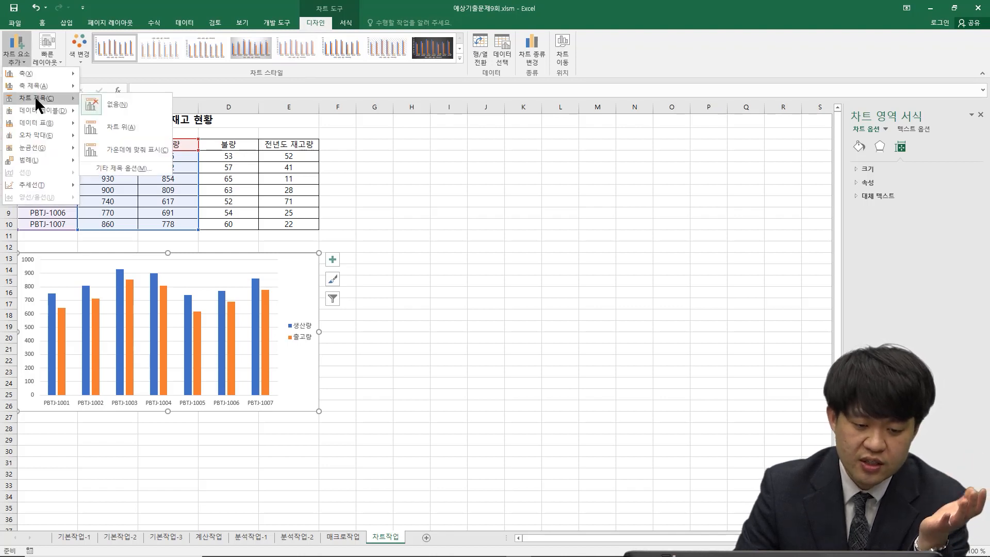
left_click(147, 138)
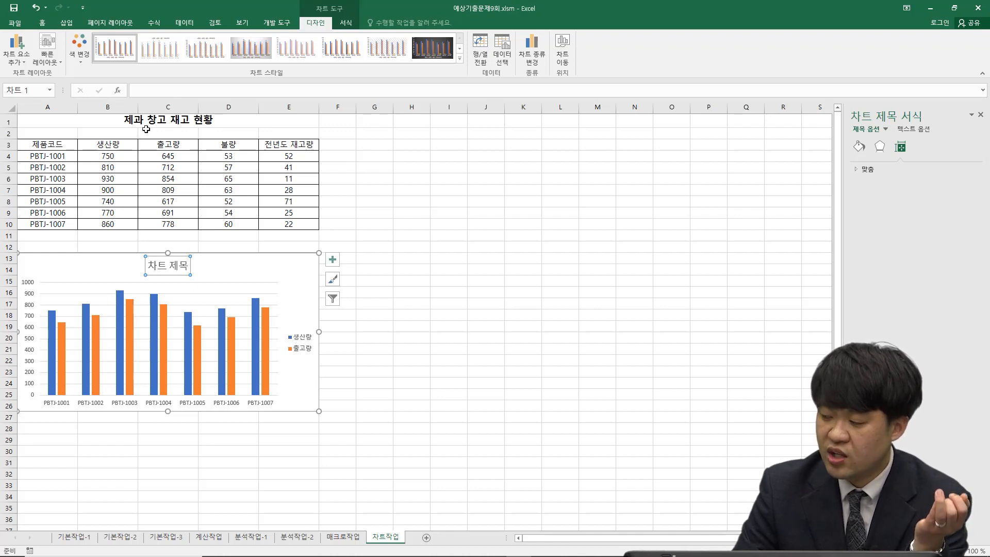
left_click(167, 90)
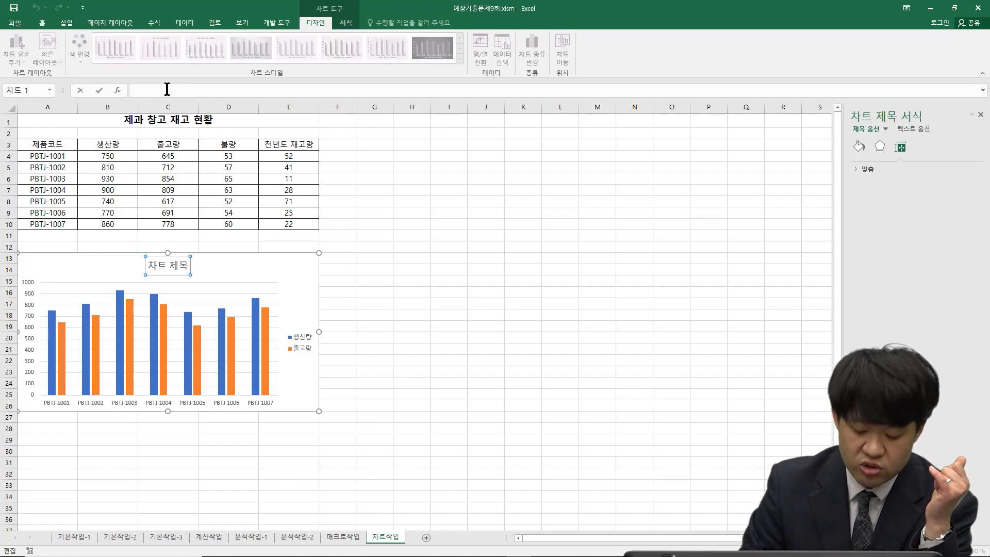
type("=")
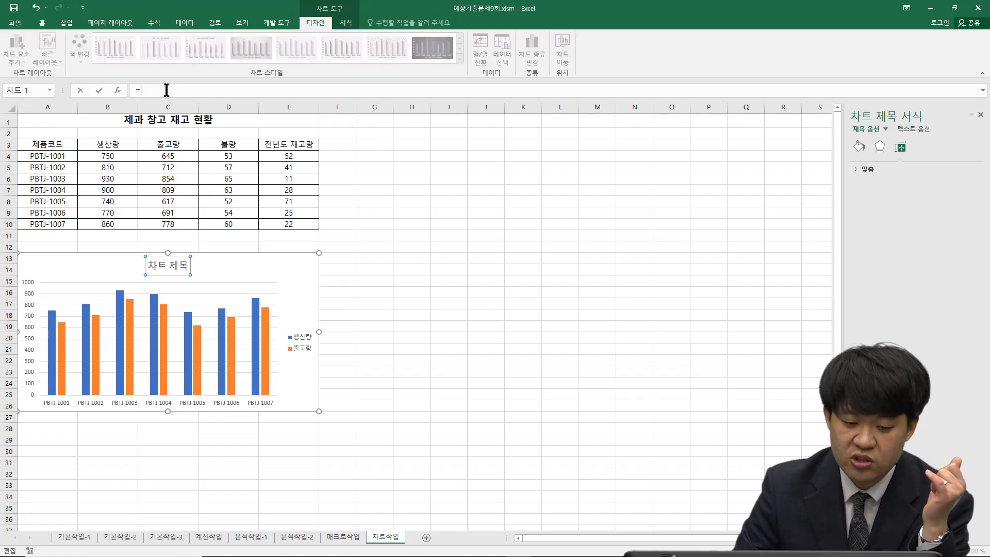
left_click(161, 123)
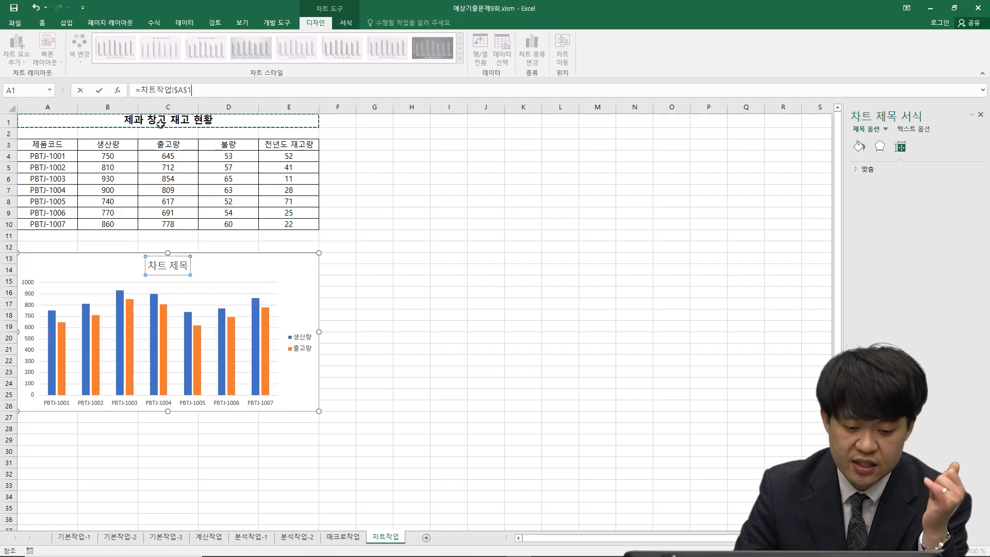
key("Return")
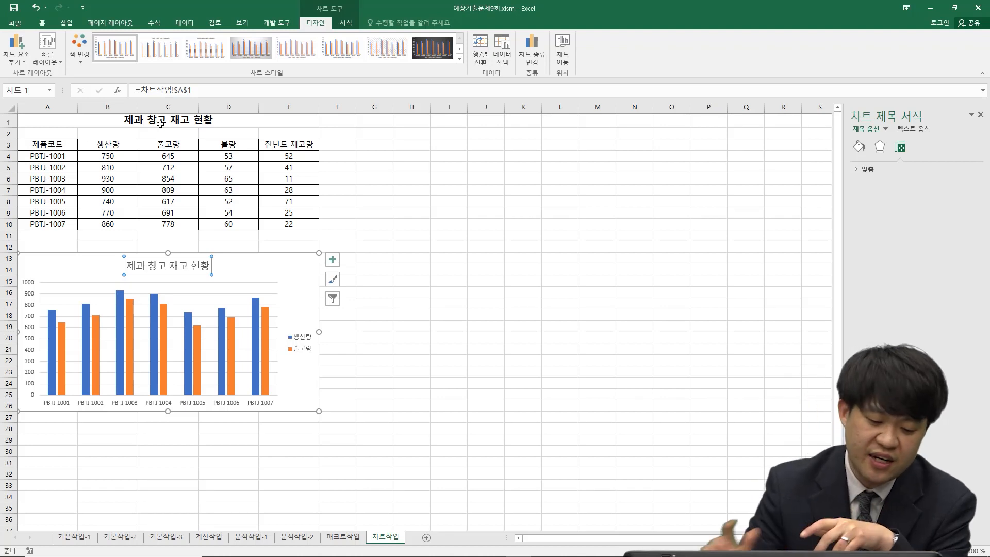
Fill the chart's plot area (그림 영역) with the light gold theme colour
right_click(203, 266)
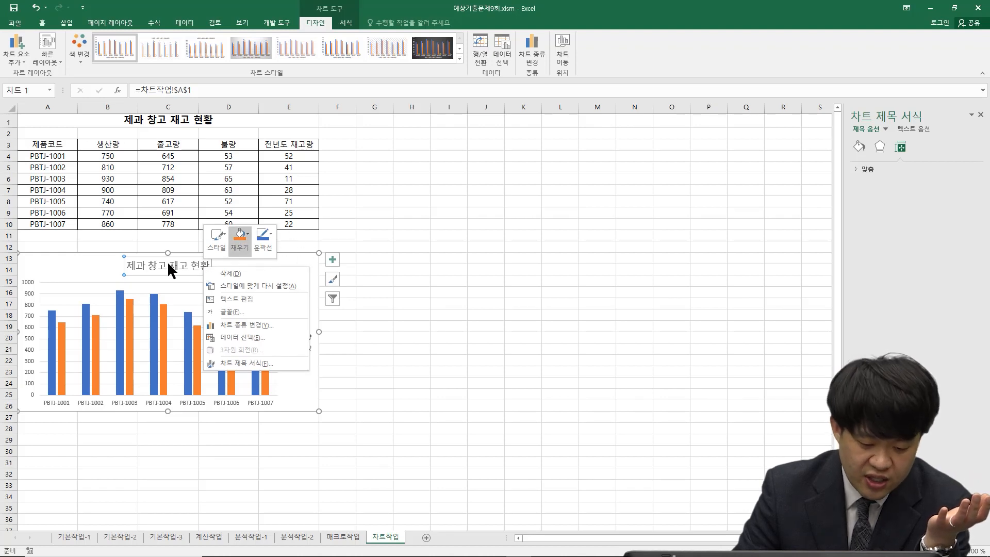
right_click(36, 261)
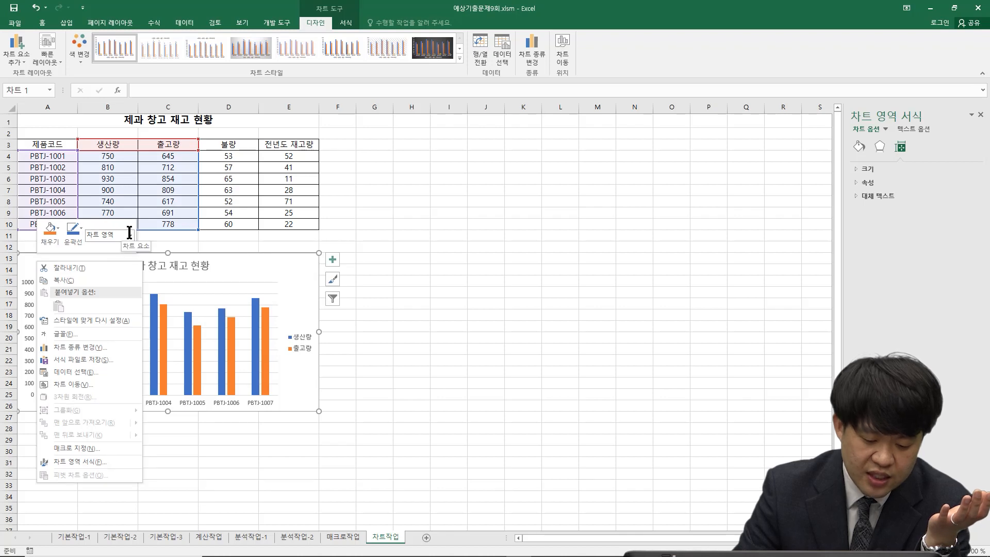
right_click(293, 333)
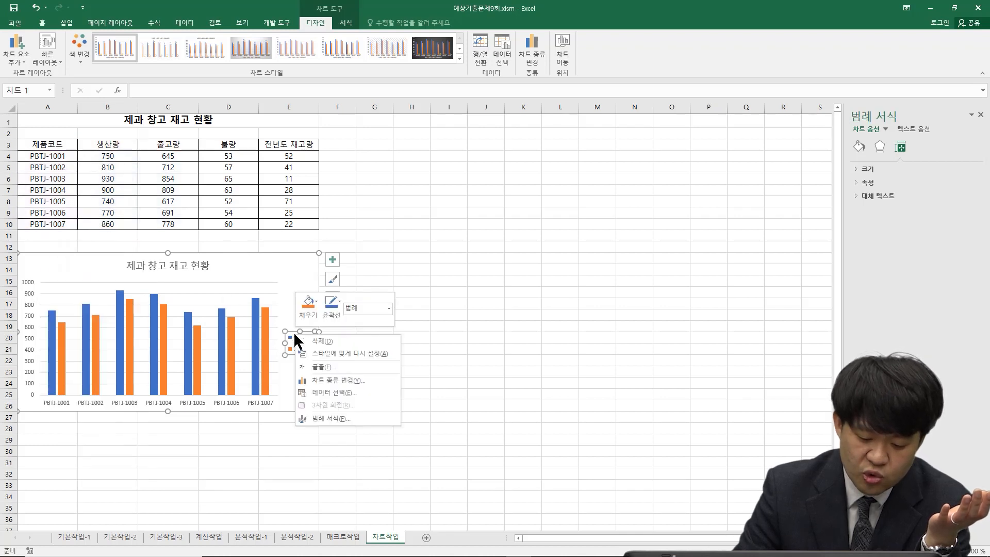
left_click(389, 309)
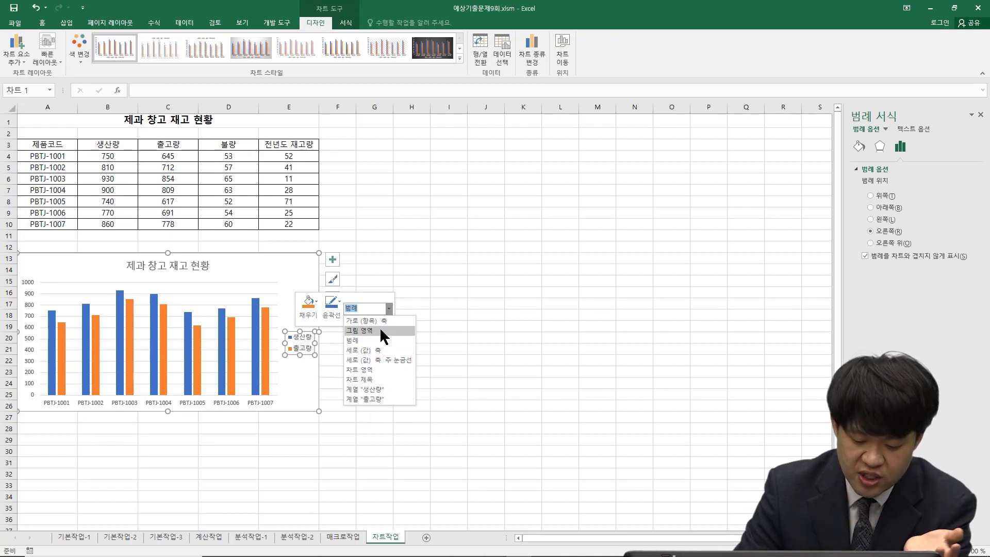
left_click(381, 330)
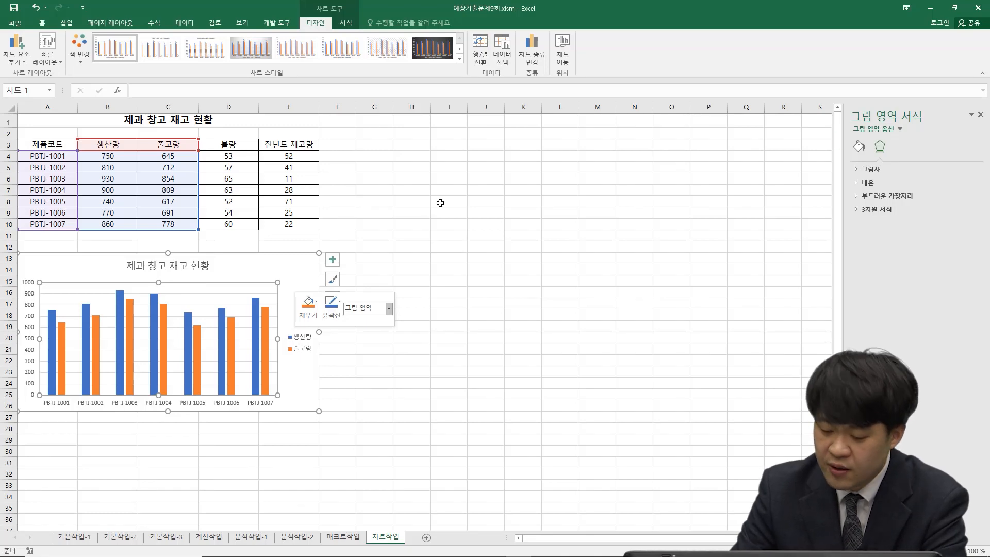
left_click(314, 300)
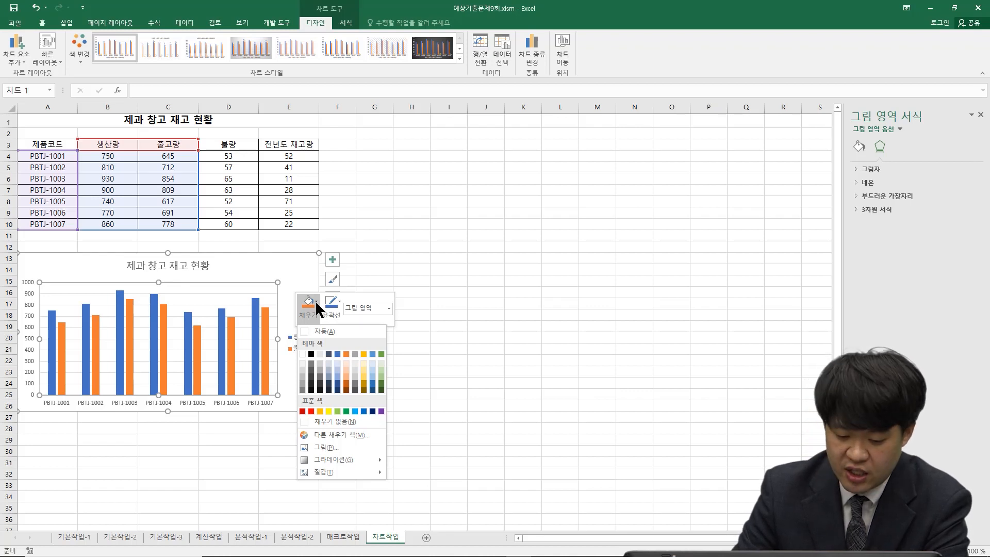
left_click(364, 368)
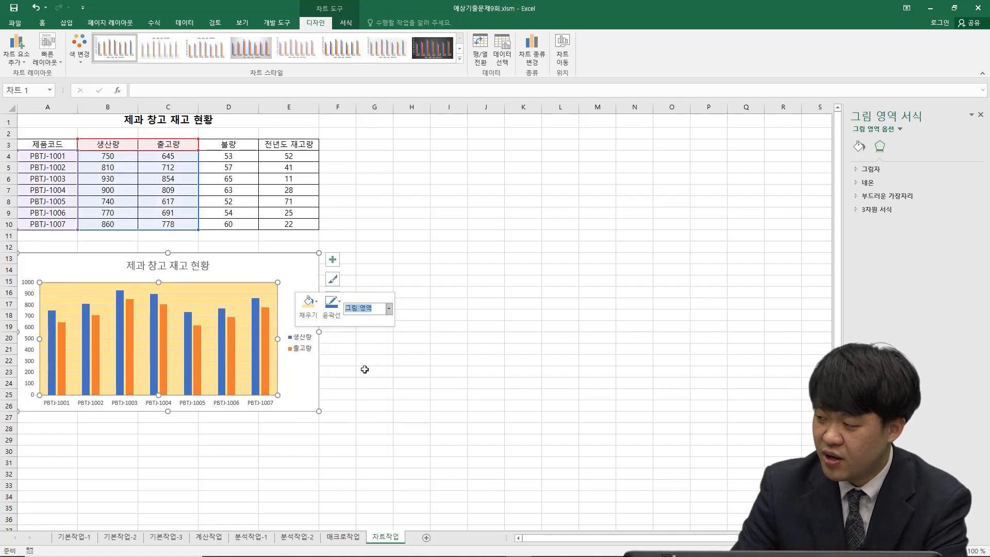
Set the chart legend's position to 아래쪽, below the plot area
left_click(305, 342)
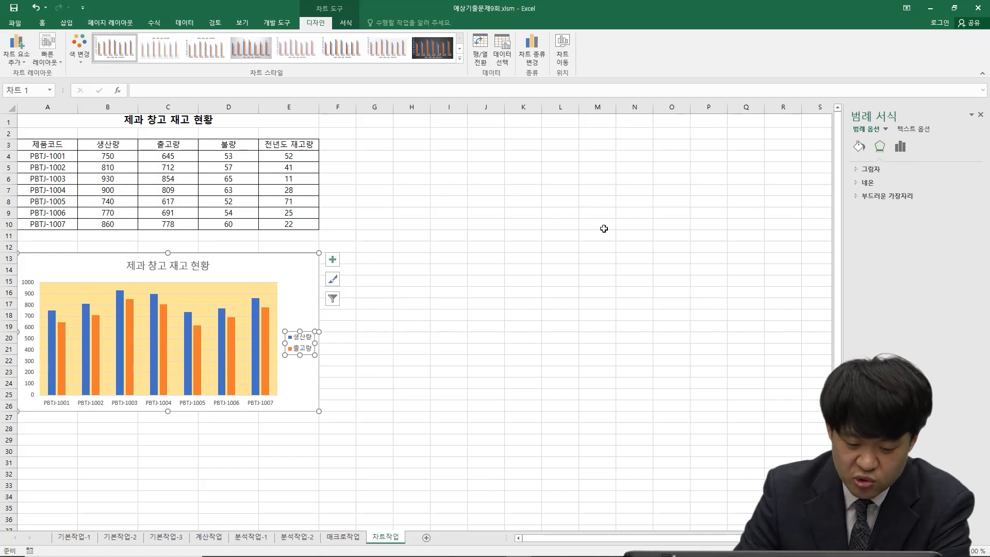
left_click(903, 146)
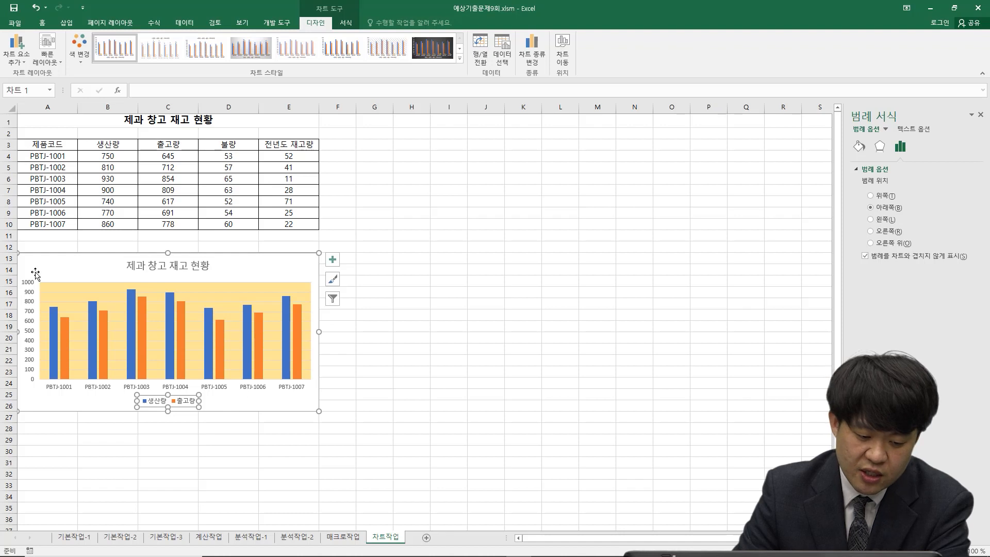
Set the major unit of the chart's vertical value axis to 200
right_click(290, 271)
right_click(199, 322)
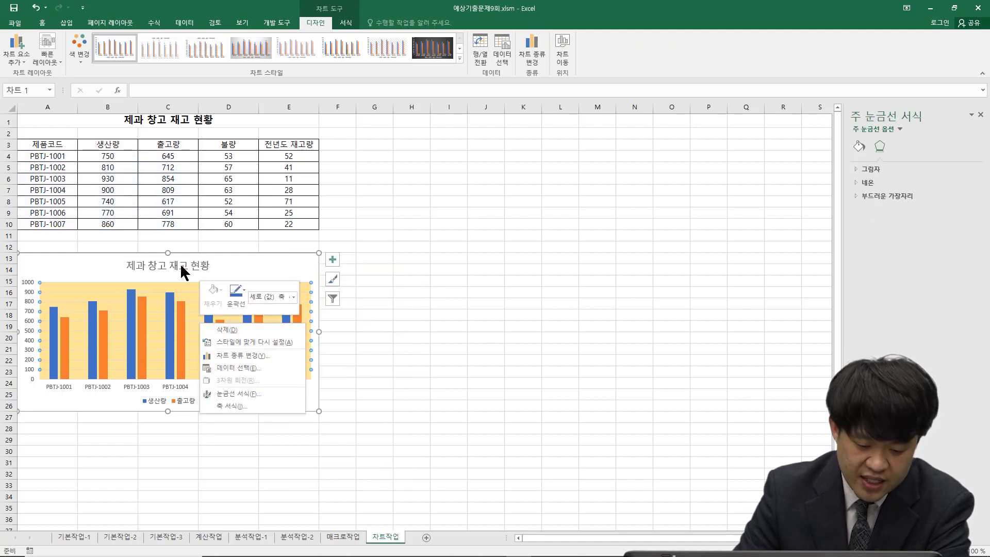
right_click(181, 265)
right_click(174, 321)
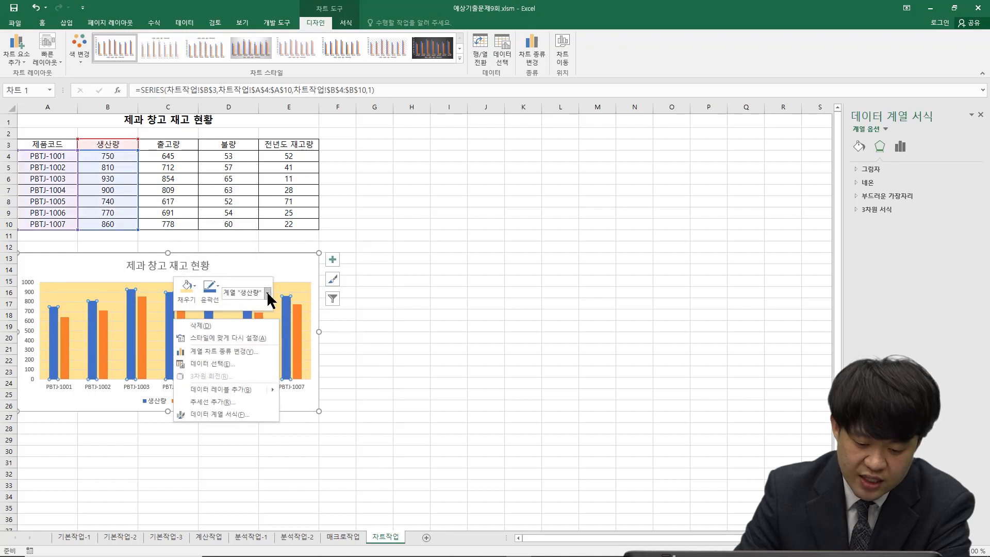
left_click(267, 293)
left_click(261, 335)
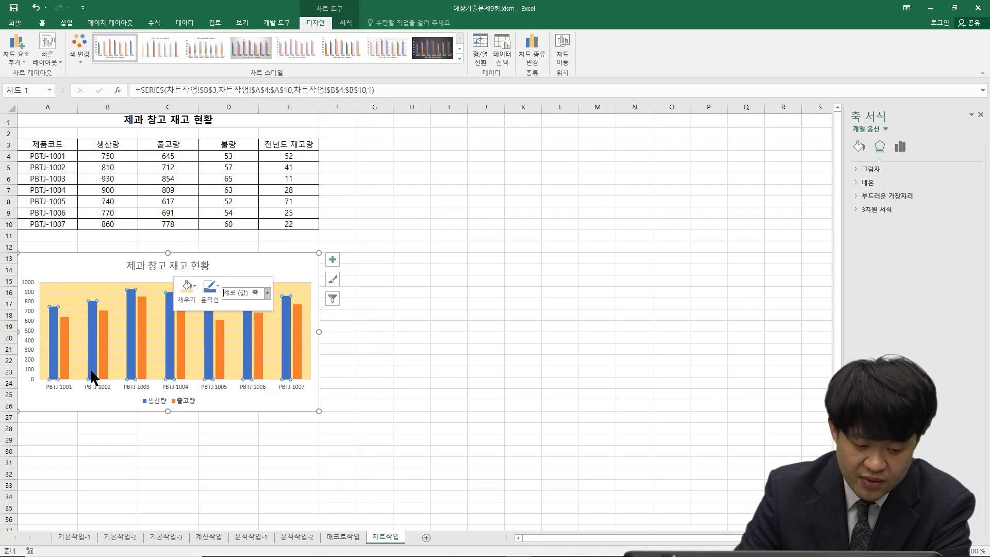
left_click(31, 294)
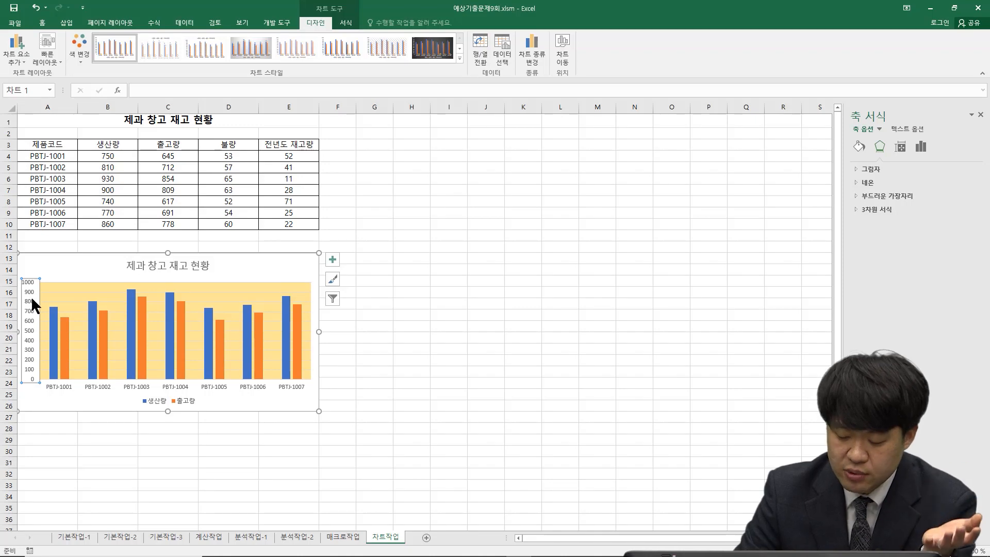
left_click(923, 148)
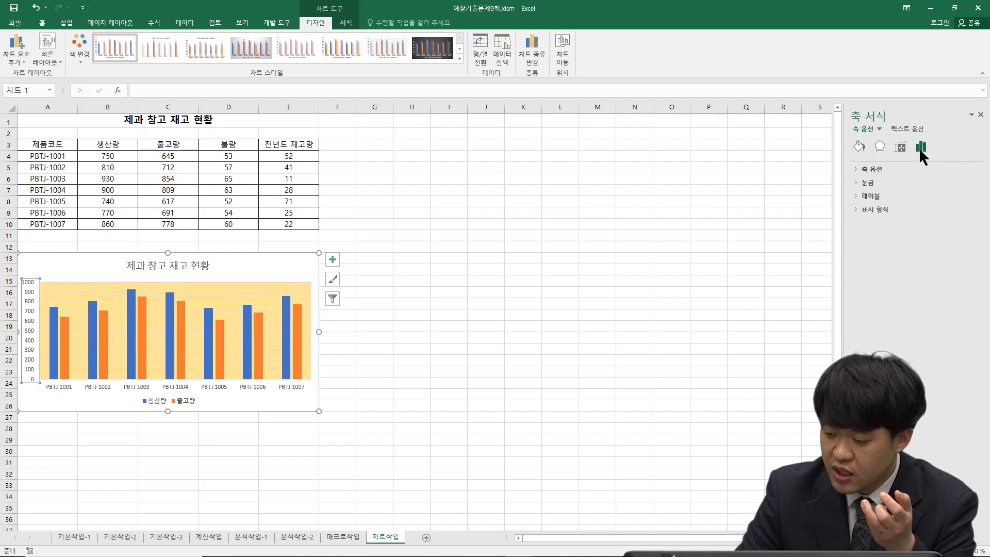
left_click(895, 168)
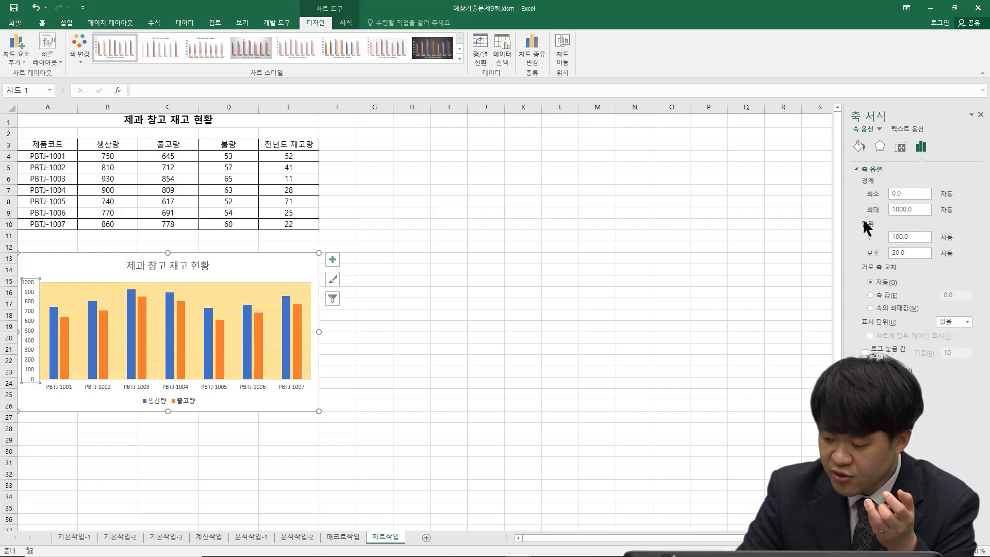
left_click(891, 237)
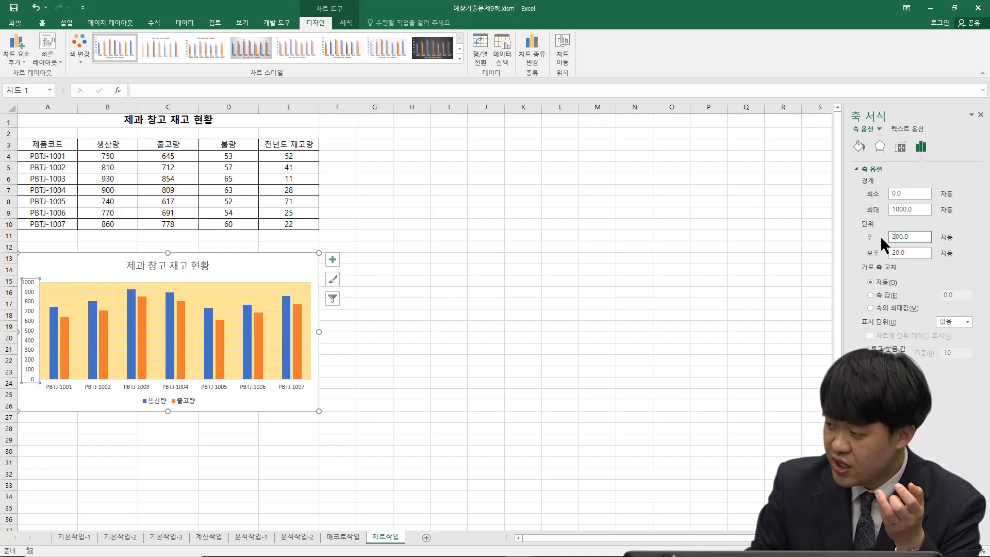
type("2")
key("Return")
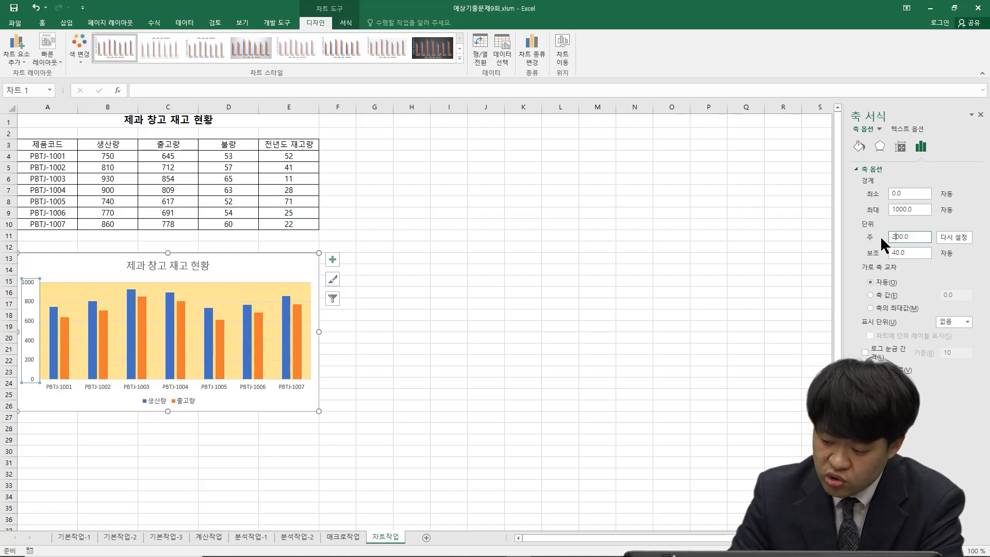
Delete the vertical axis major gridlines from the chart, close the formatting pane and deselect the chart
left_click(868, 388)
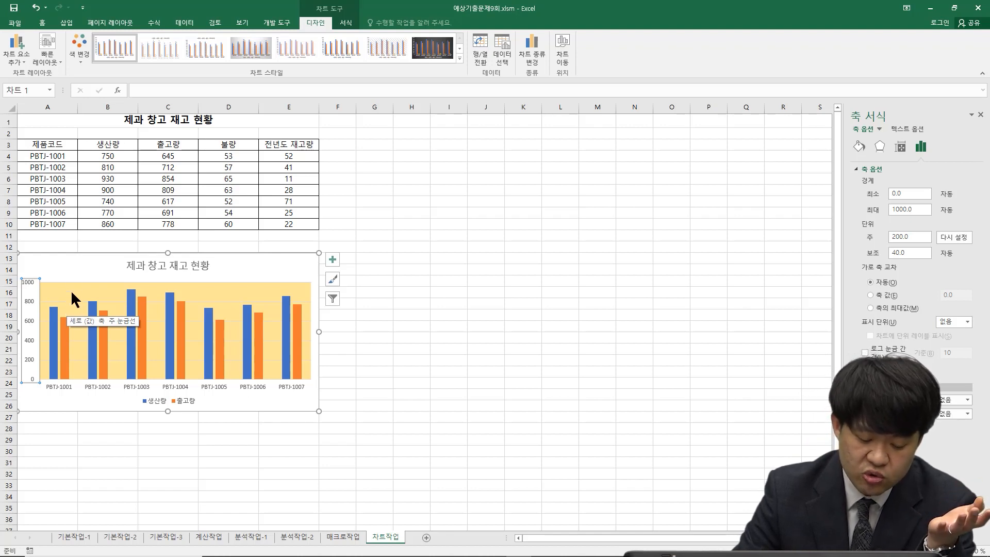
right_click(76, 274)
left_click(170, 248)
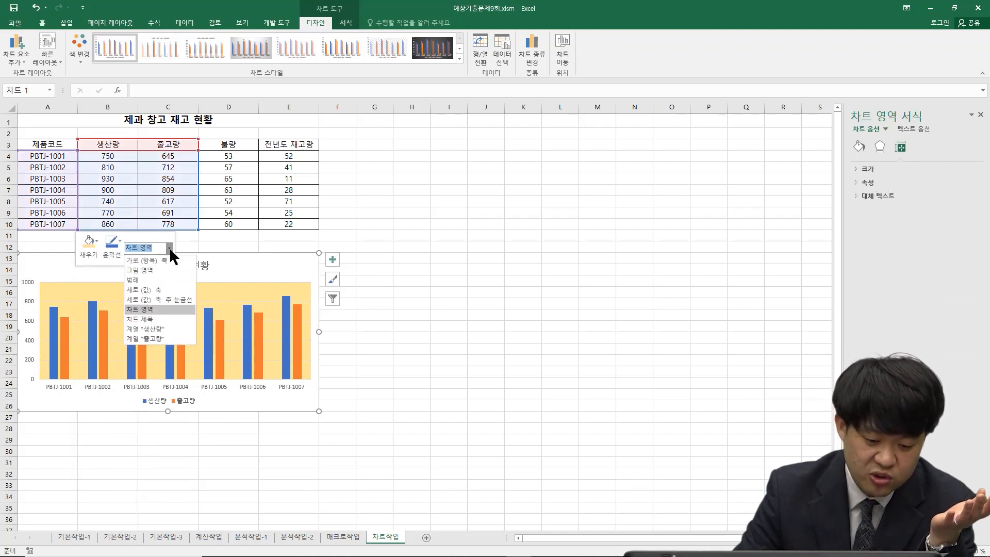
left_click(172, 299)
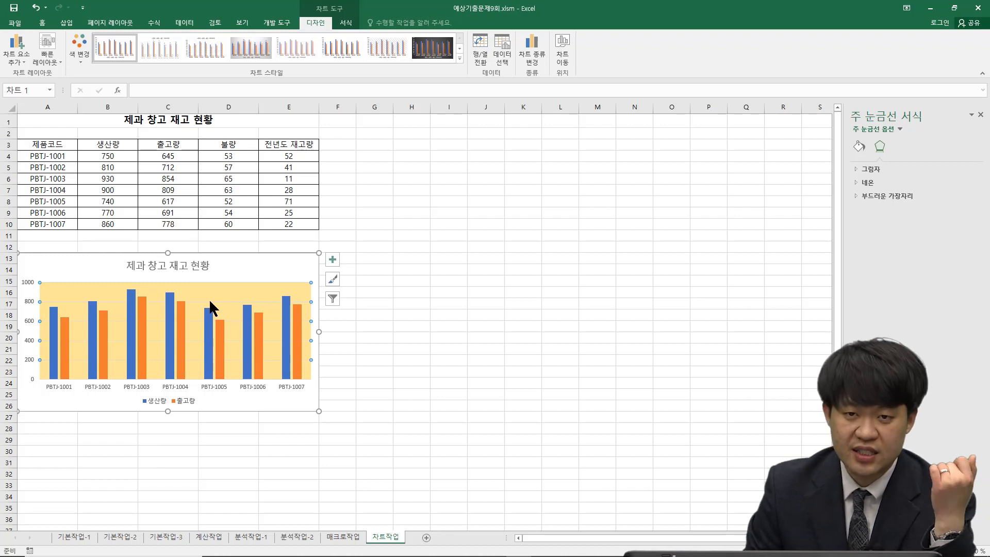
key("Escape")
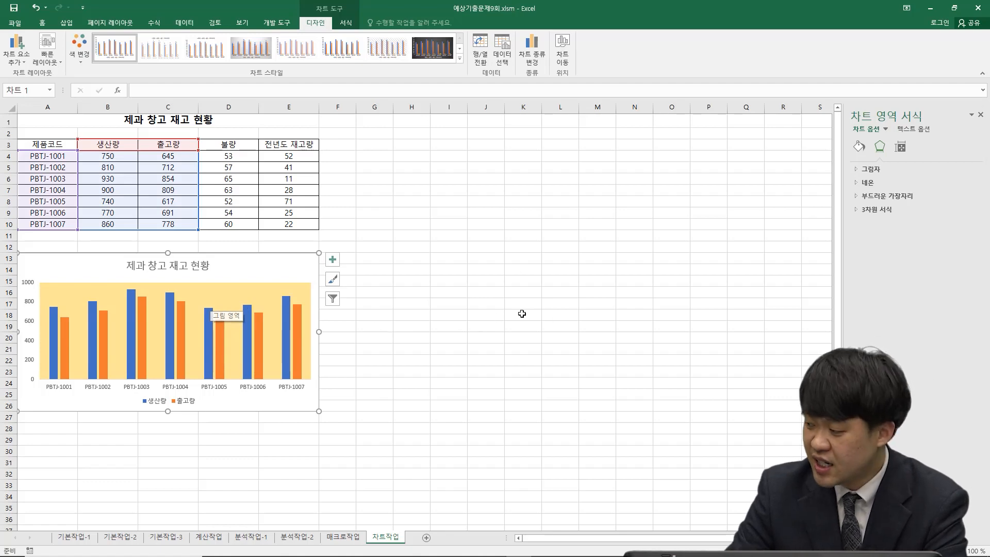
left_click(980, 116)
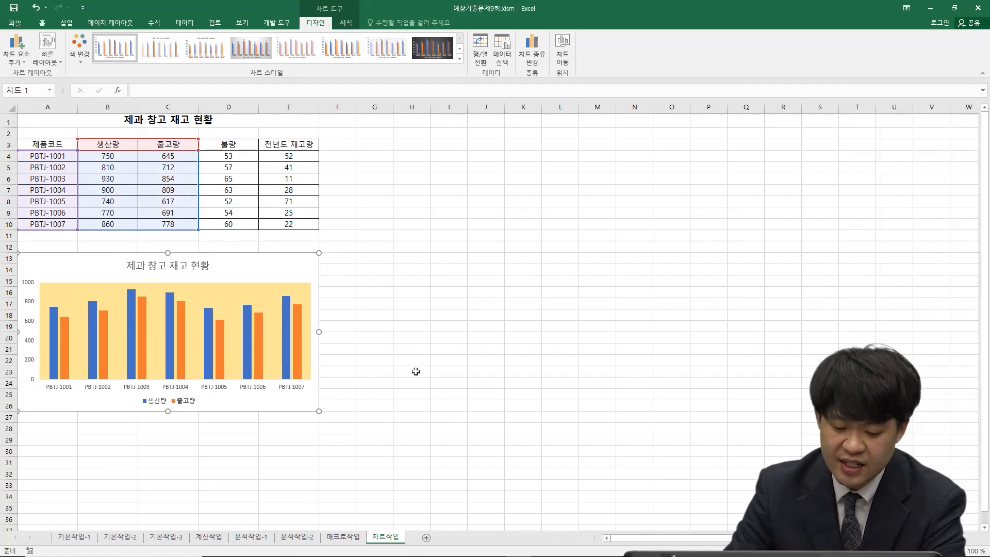
left_click(385, 372)
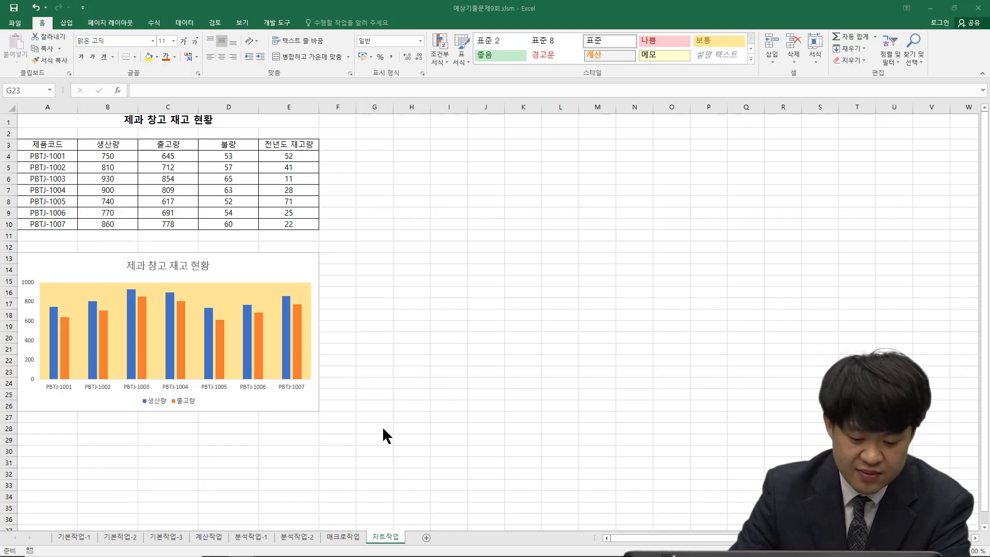
On the 계산작업 sheet, start an IFERROR formula with a nested CHOOSE for the 최종 점검 cells F3:F9
left_click(208, 540)
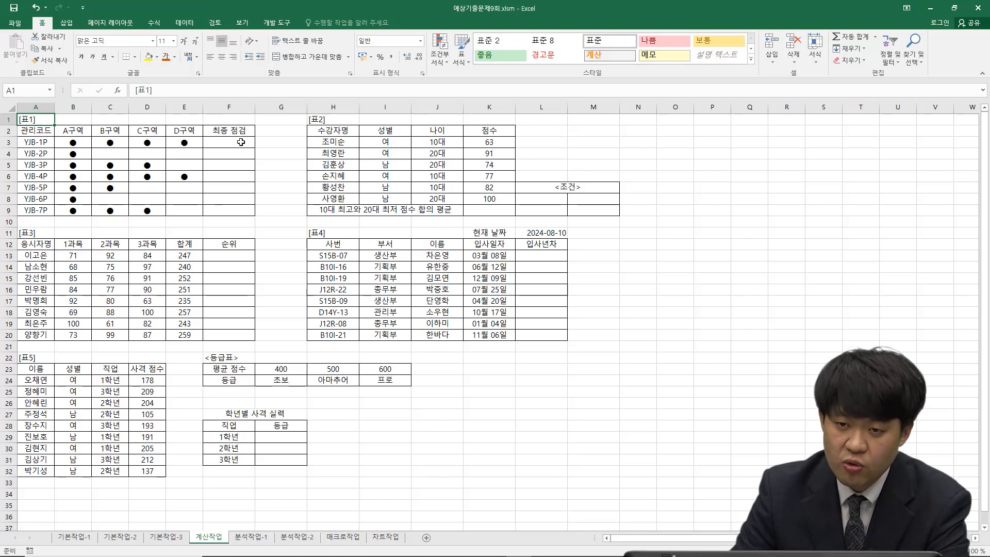
left_click_drag(241, 142, 235, 212)
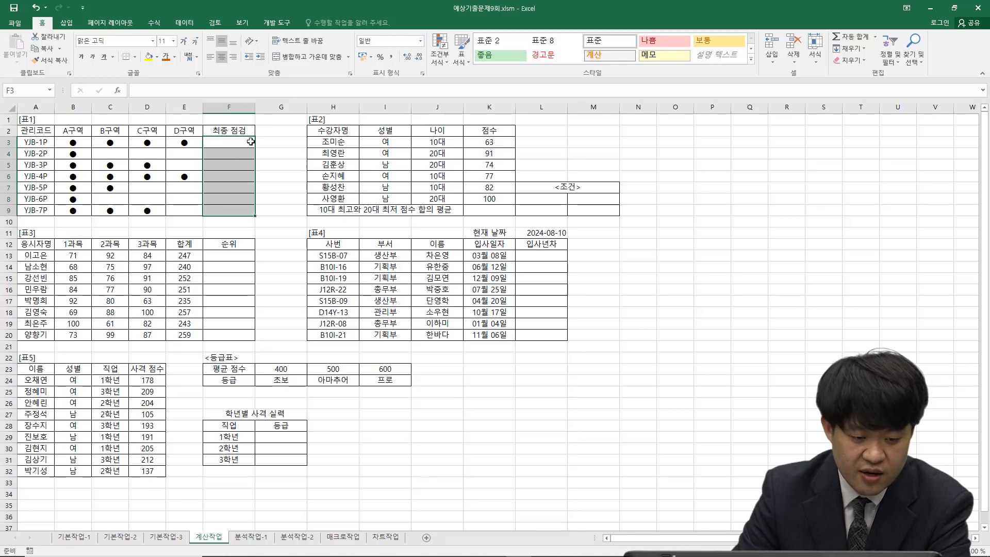
left_click(223, 90)
type("=")
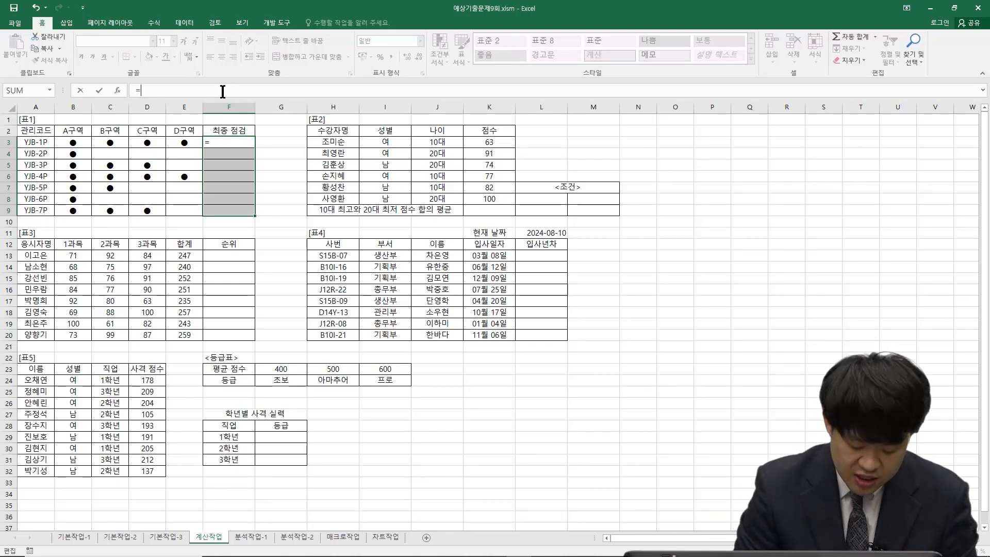
type("ife")
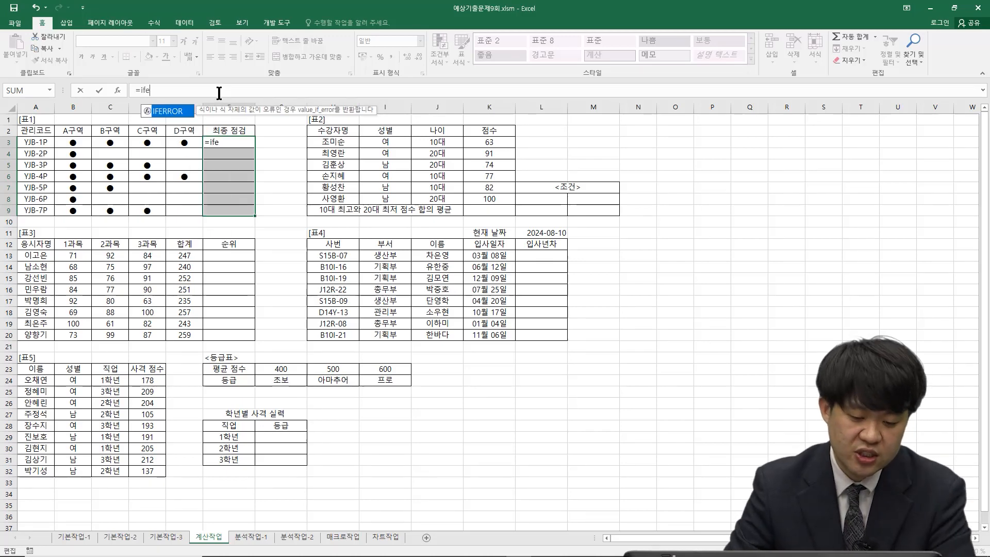
double_click(178, 117)
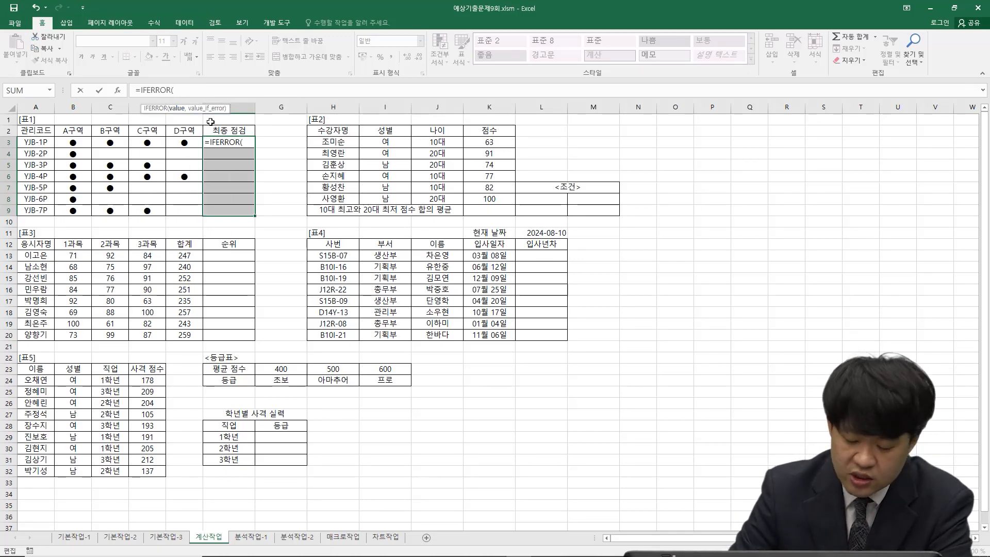
type("cho")
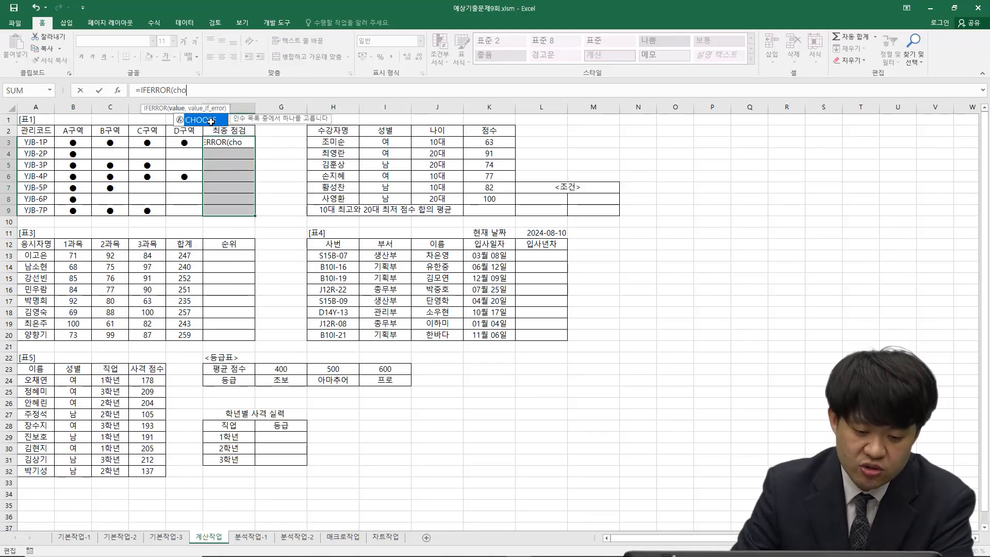
double_click(210, 121)
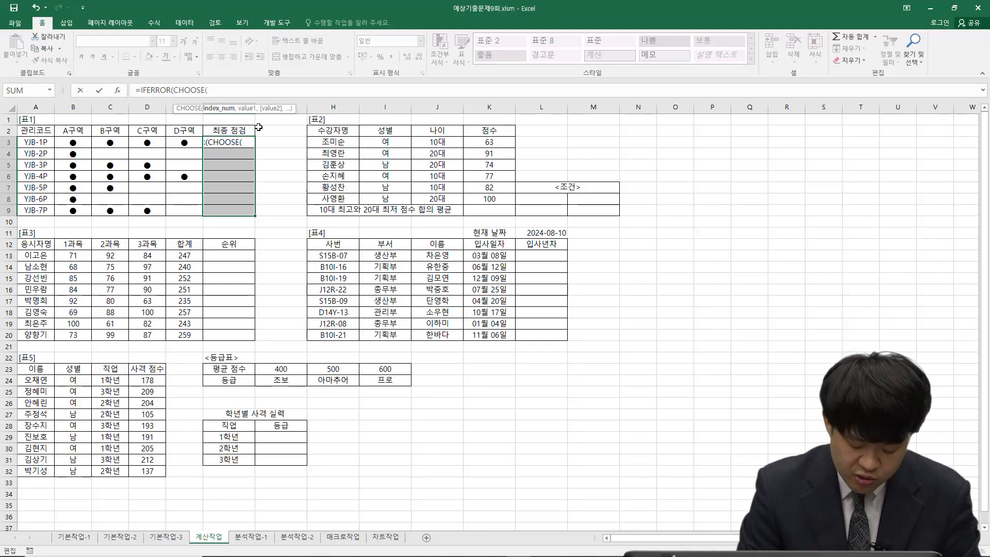
Use COUNTBLANK(B3:E3) as the index number of the CHOOSE function
type("cou")
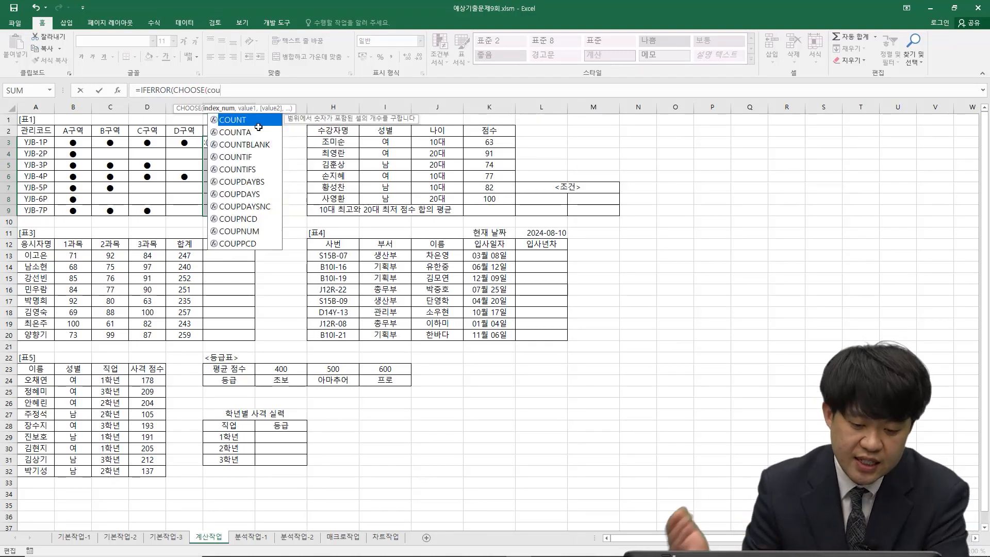
left_click(267, 145)
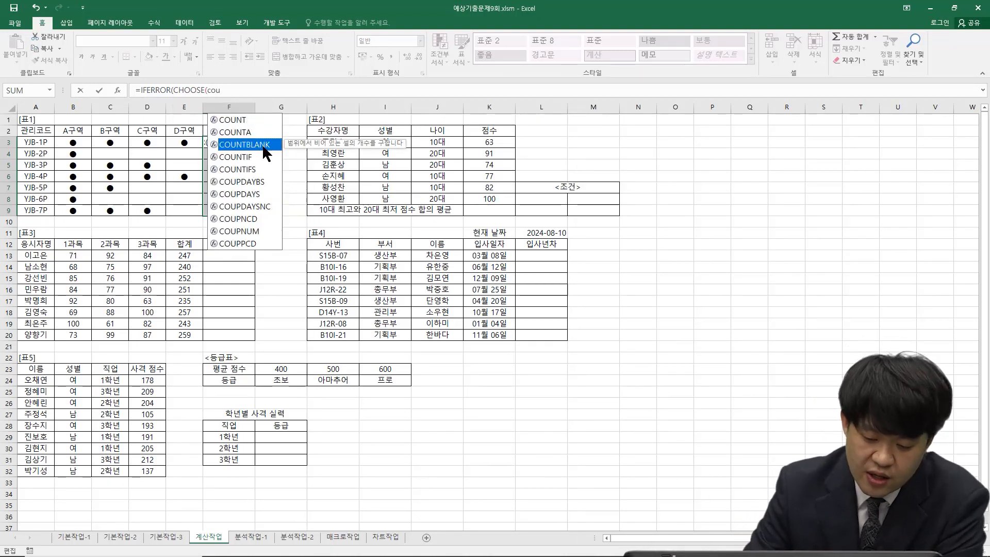
double_click(264, 146)
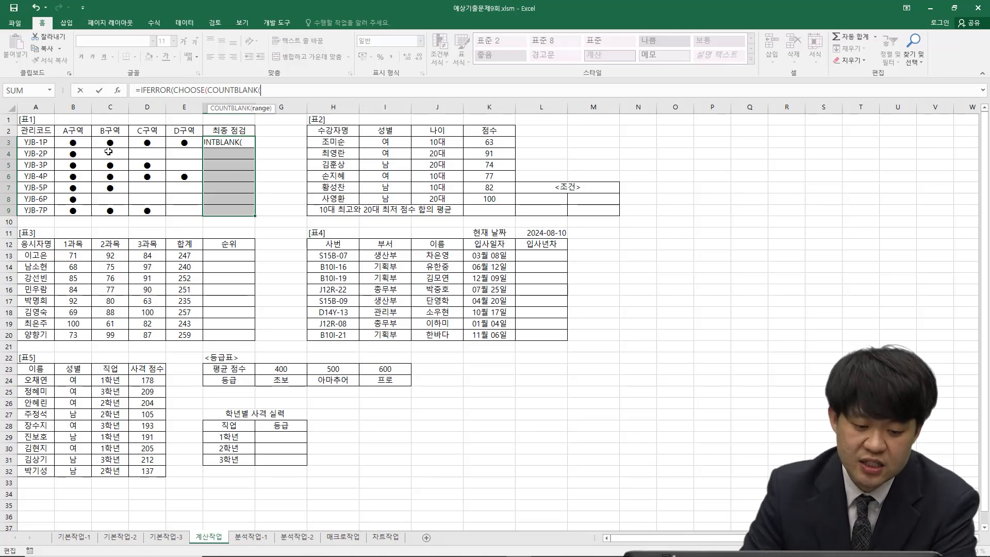
left_click_drag(82, 142, 177, 140)
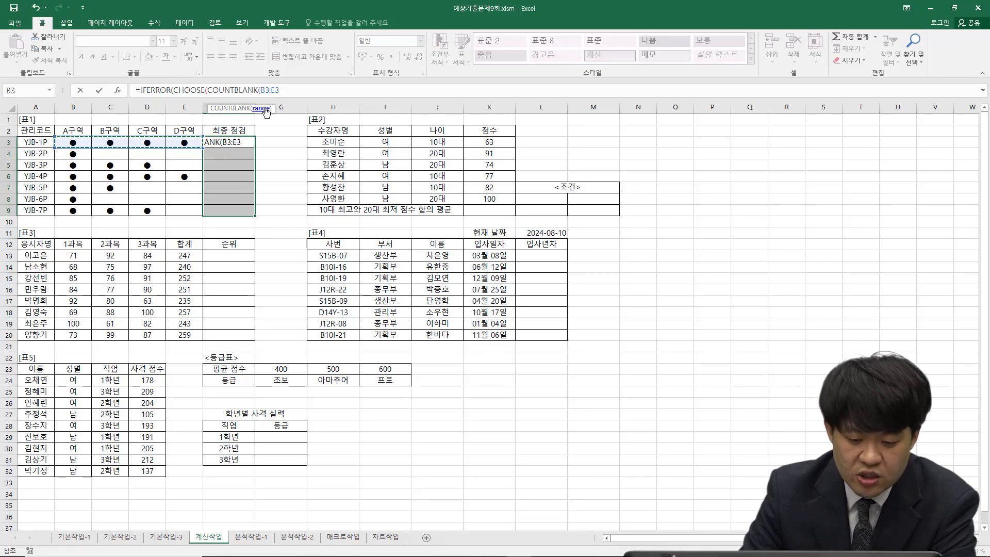
type(")")
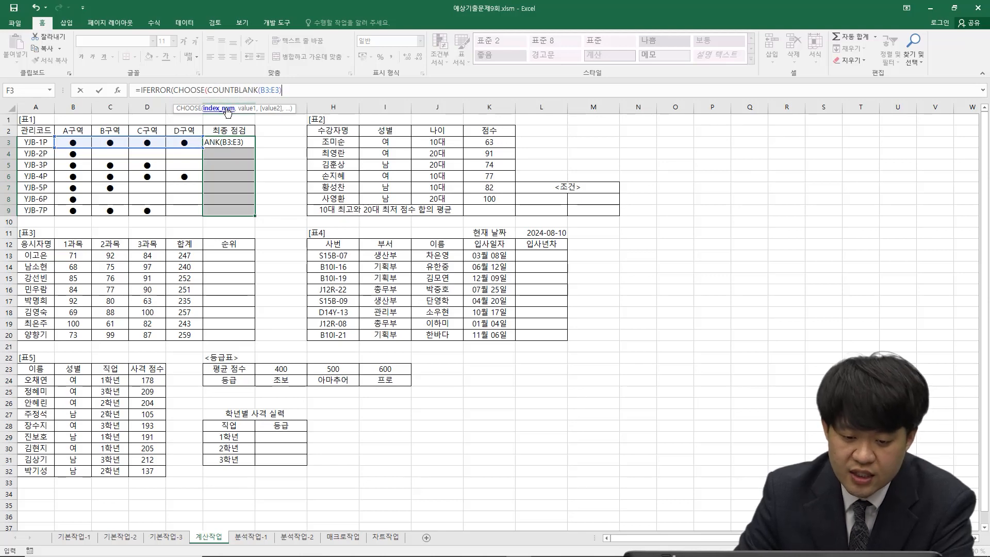
type(",")
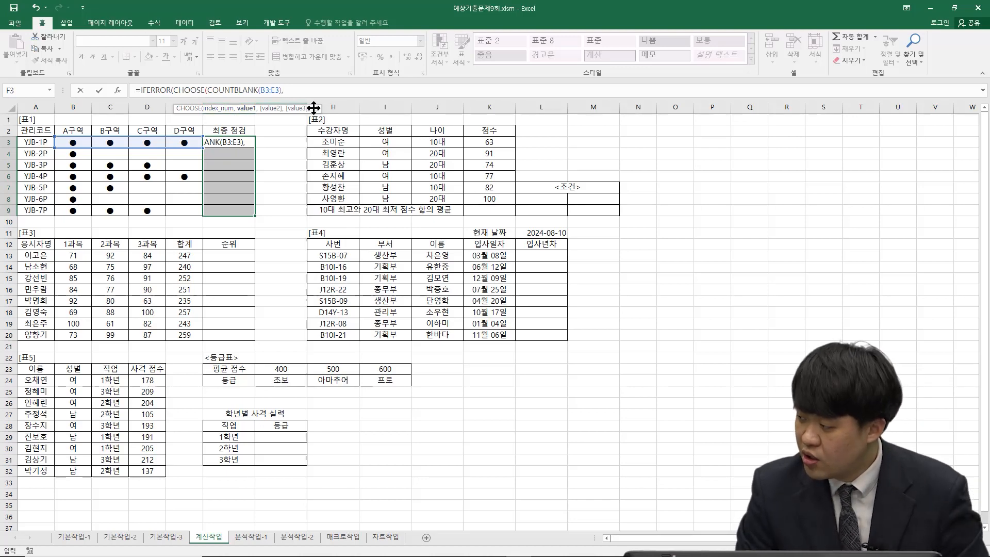
Add "B급", "C급" and "D급" as the CHOOSE values and close the CHOOSE function
type("\"ㅠ")
key("BackSpace")
type("급")
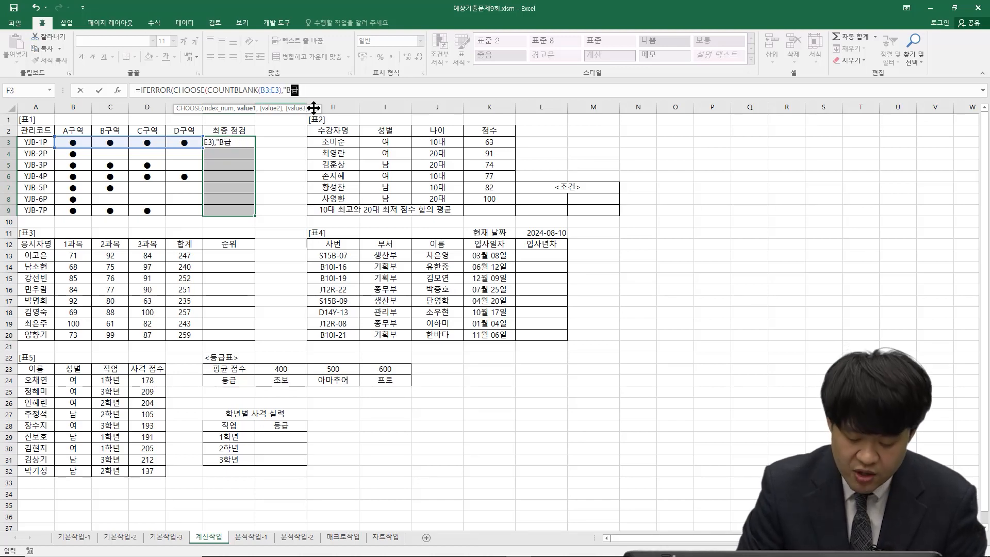
type("\",\"Cㄱ")
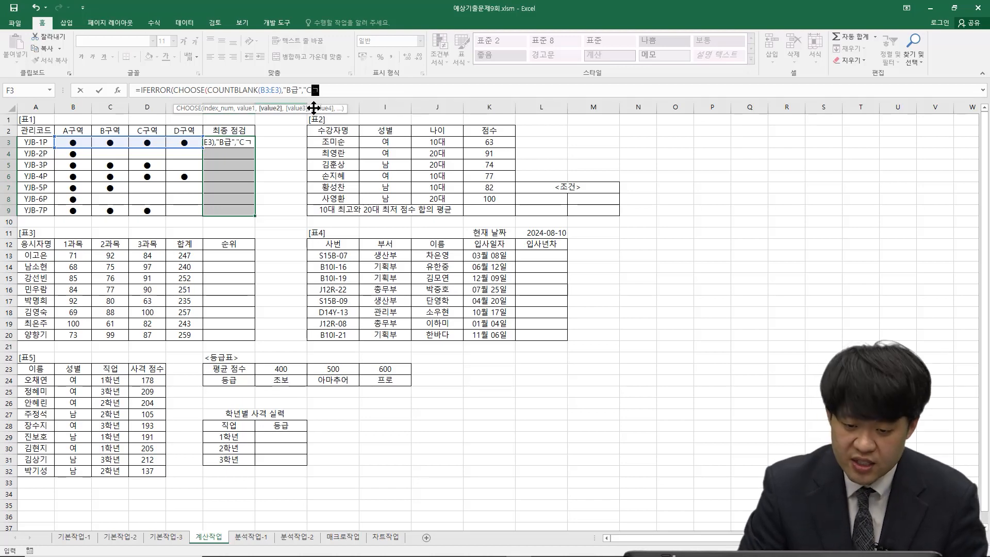
type("\",\"D")
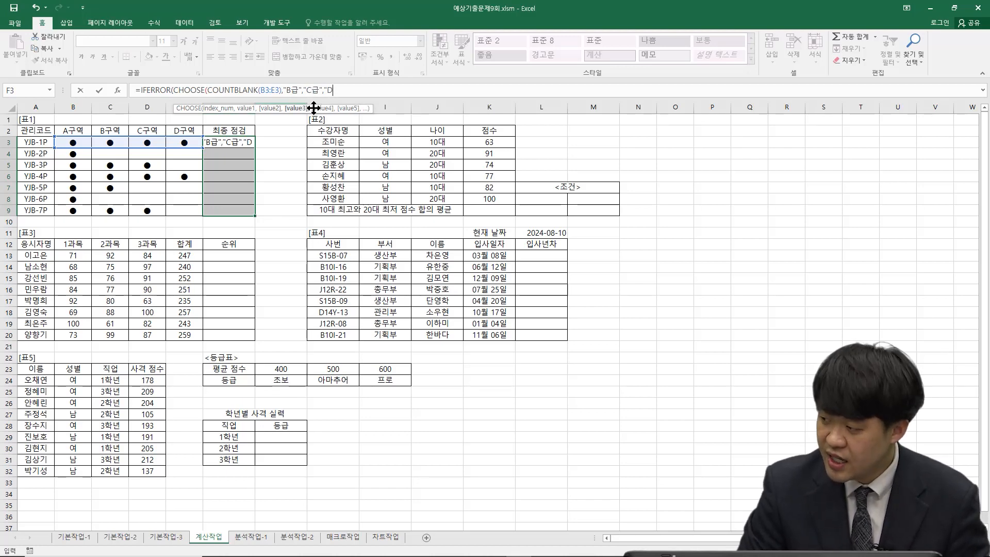
type("드\"")
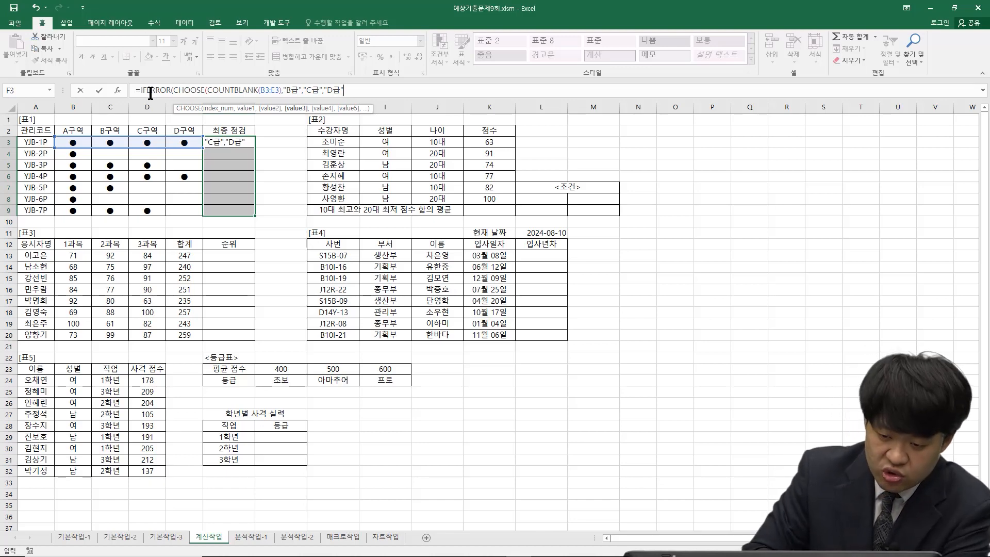
type(")")
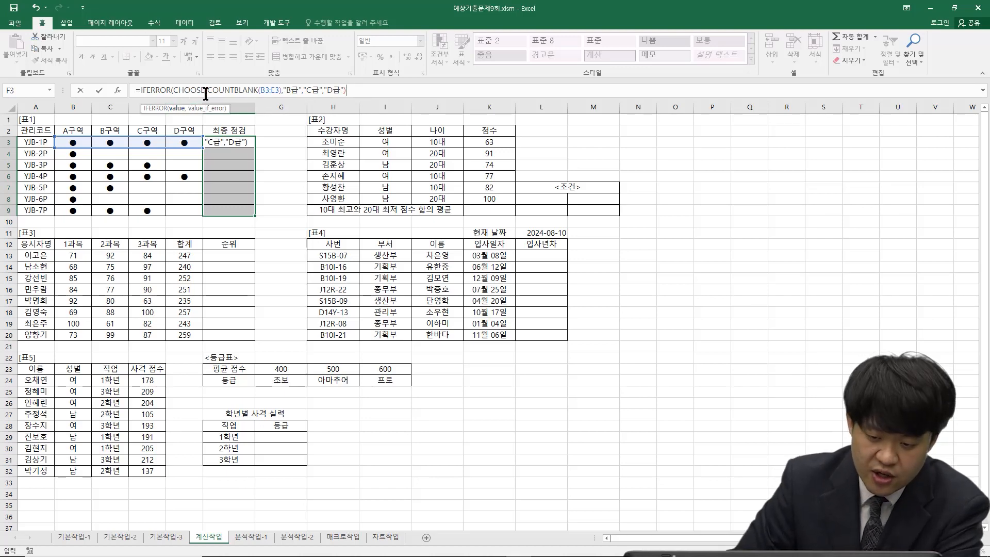
Set "A급" as the IFERROR fallback value and enter the completed formula in all of F3:F9
type(",")
type("\"Aㄱ")
type("\"A급")
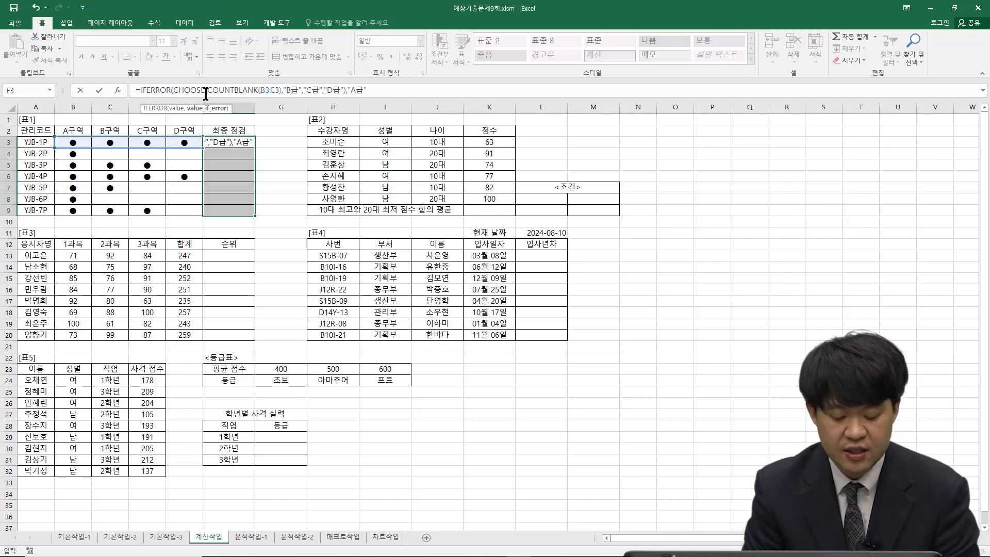
type(")")
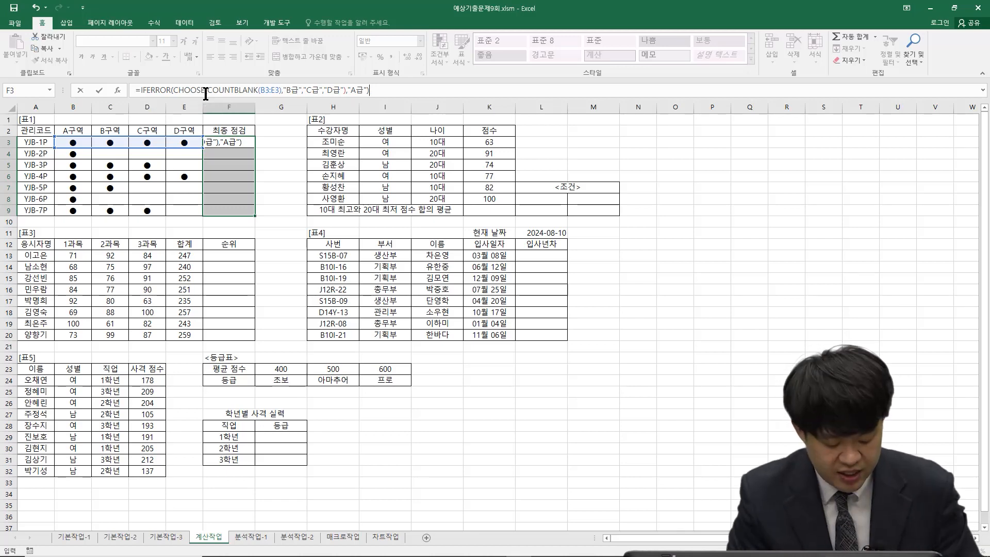
key("ctrl+Return")
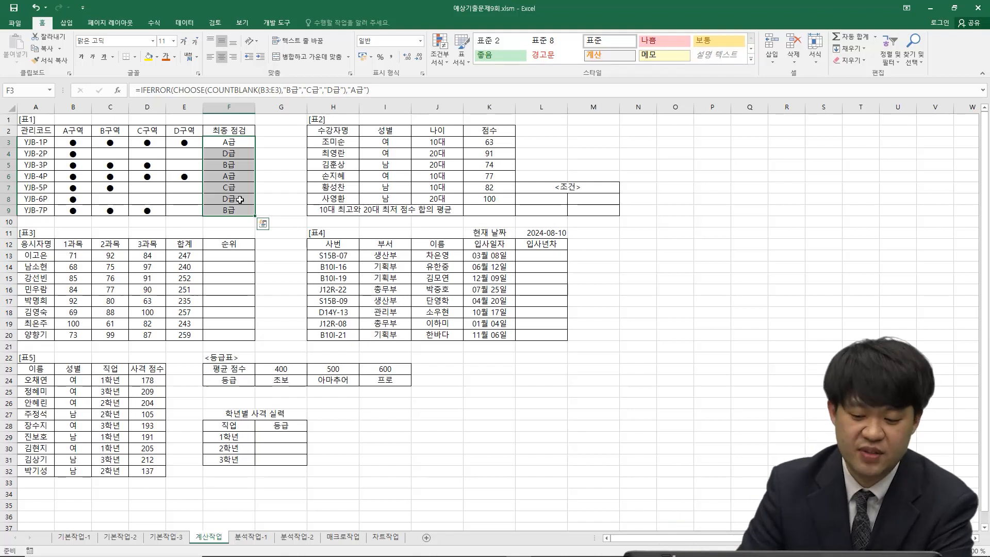
Copy the 나이 header and 10대 cell (J2:J3) of 표2 into the <조건> range at L8:L9
left_click(490, 207)
left_click_drag(527, 199, 609, 216)
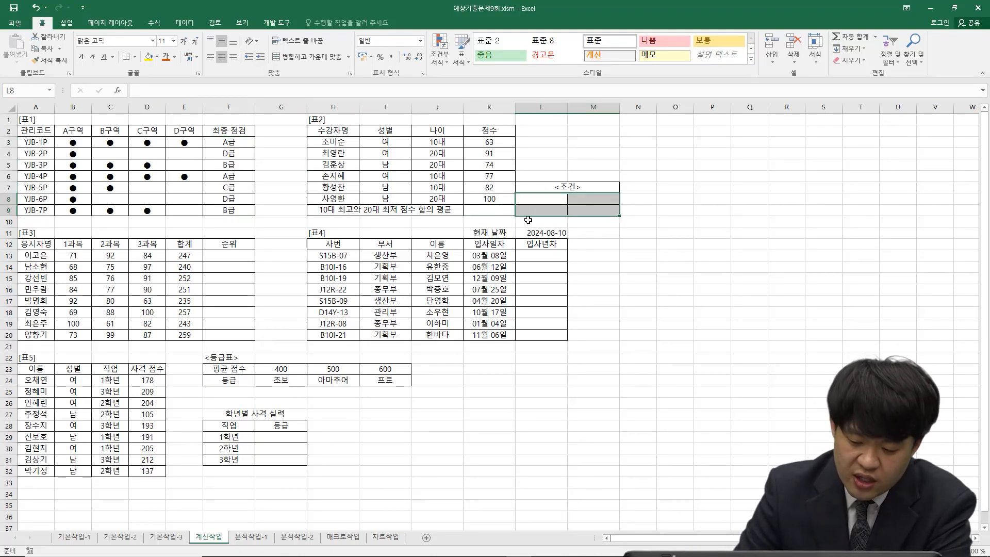
left_click_drag(546, 186, 589, 206)
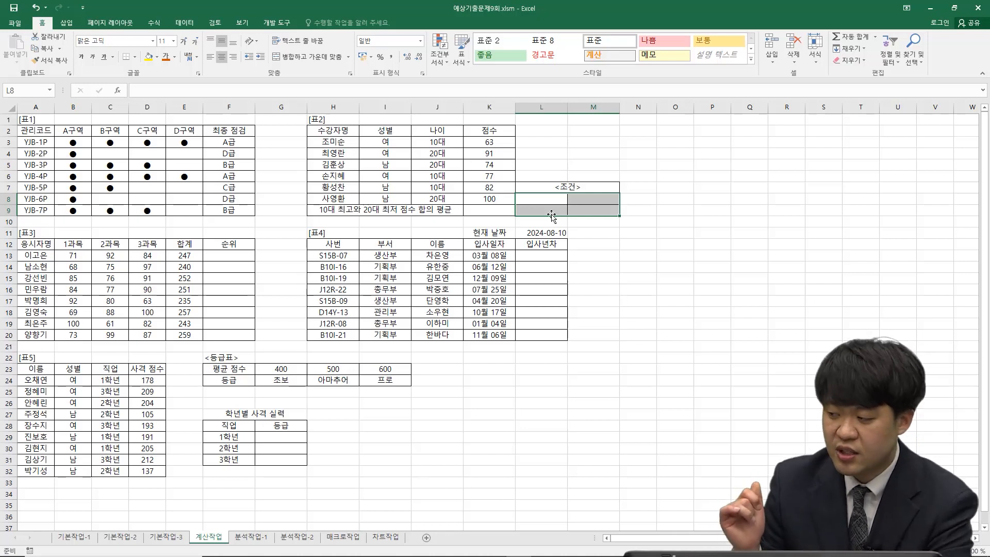
key("alt+Tab")
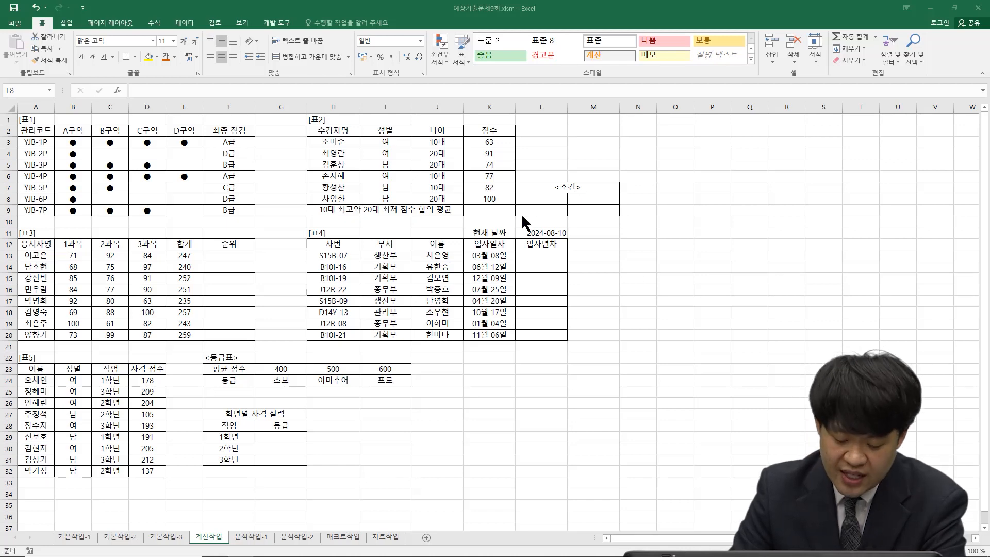
key("alt+Tab")
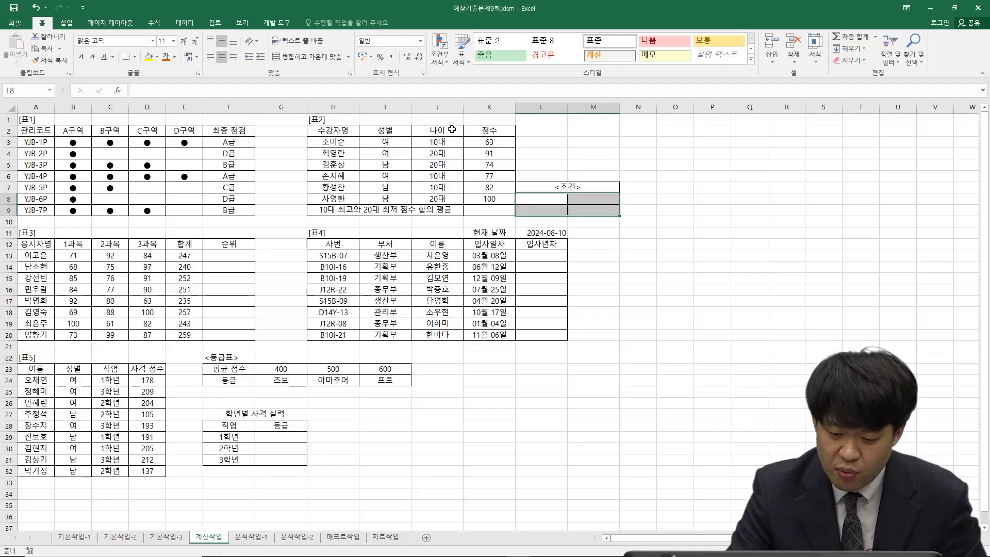
left_click(452, 130)
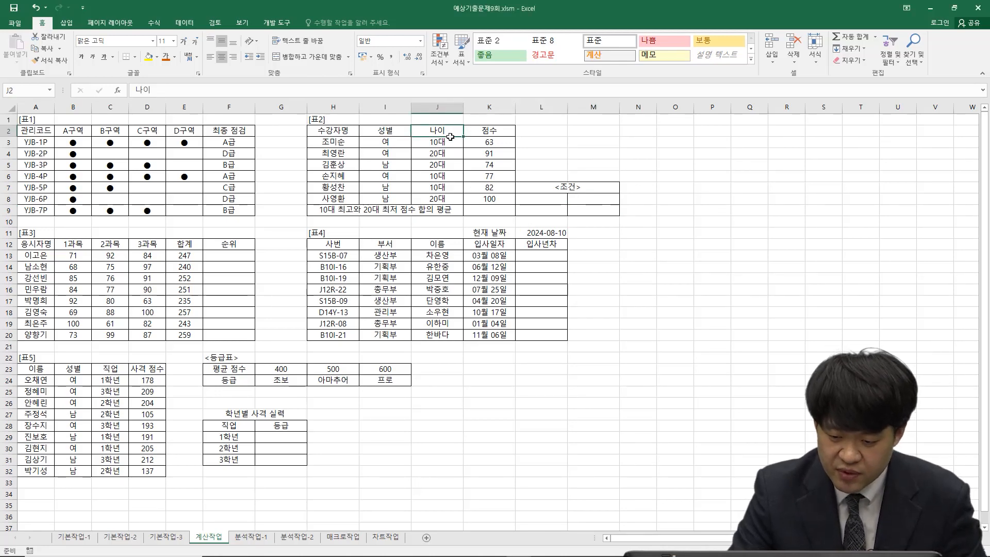
left_click_drag(450, 136, 459, 144)
key("ctrl+c")
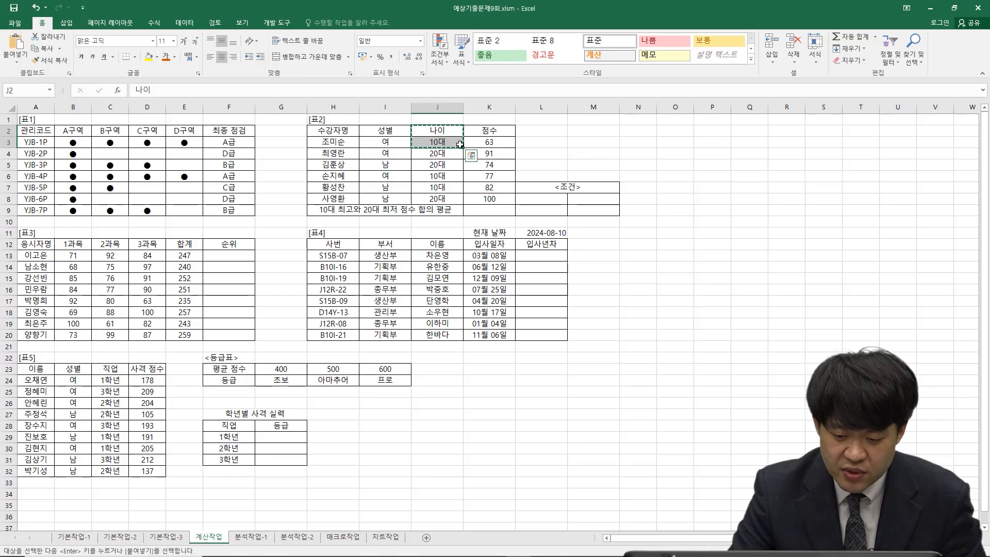
left_click(532, 199)
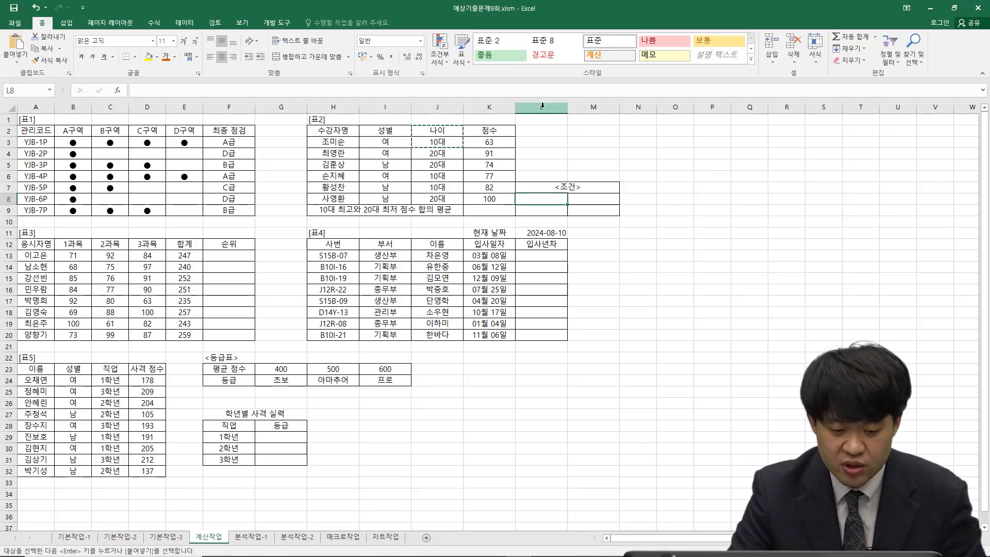
key("ctrl+v")
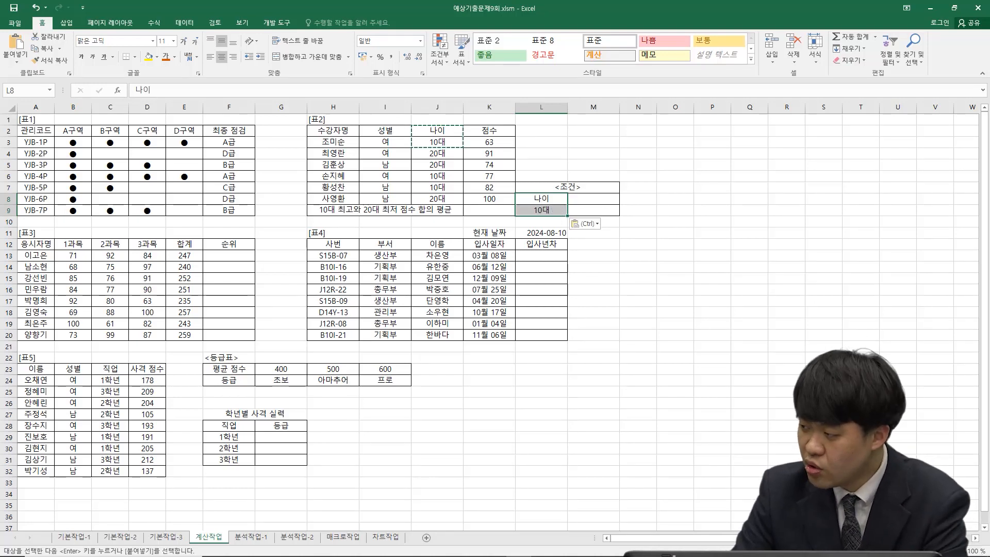
Copy the 나이 header and a 20대 cell (J2 and J4) of 표2 into the <조건> range at M8:M9
left_click_drag(607, 200, 607, 208)
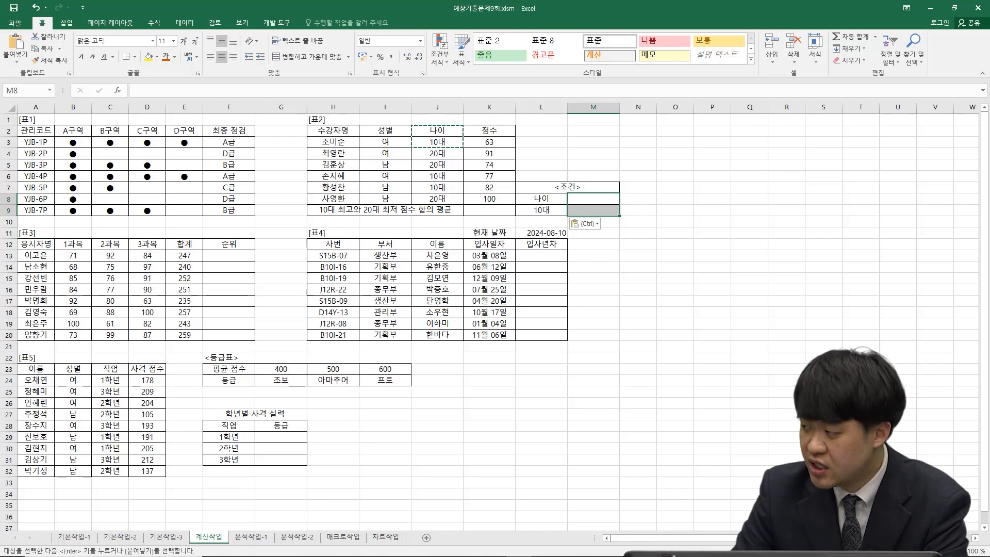
key("alt+Tab")
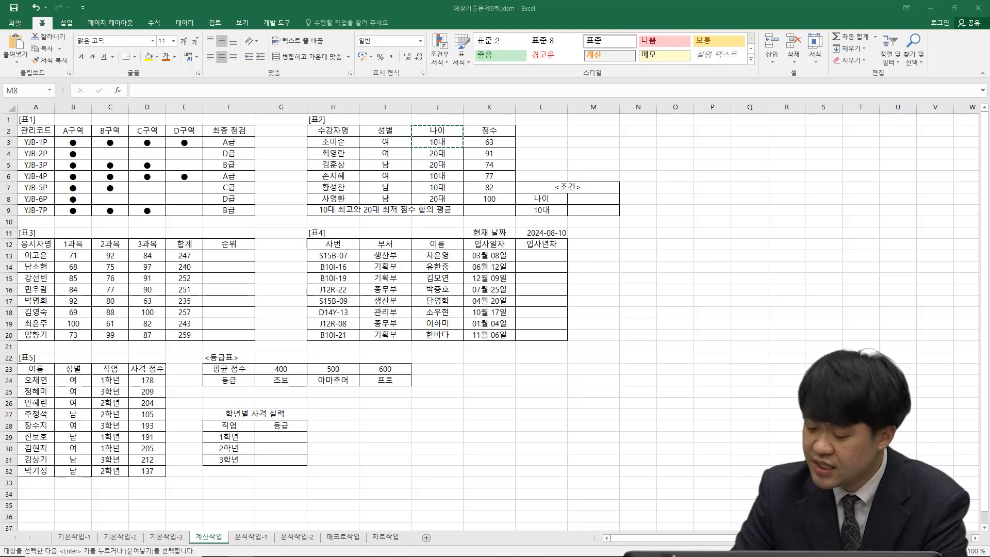
key("alt+Tab")
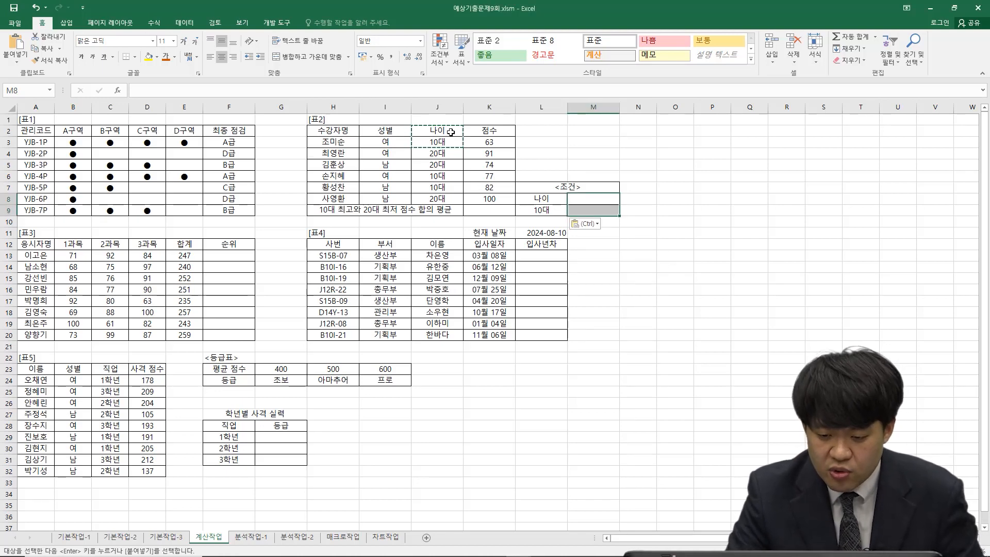
left_click(451, 132)
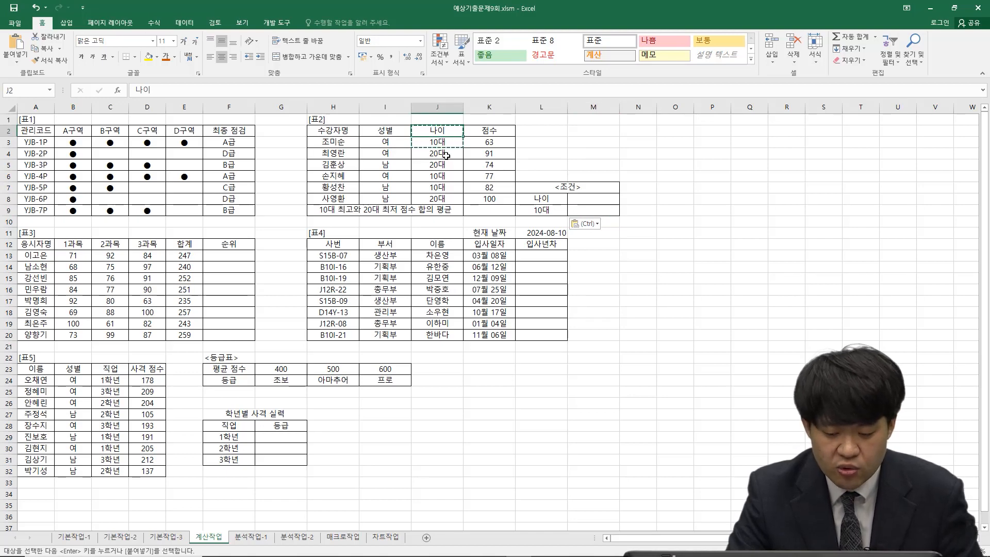
left_click(446, 154)
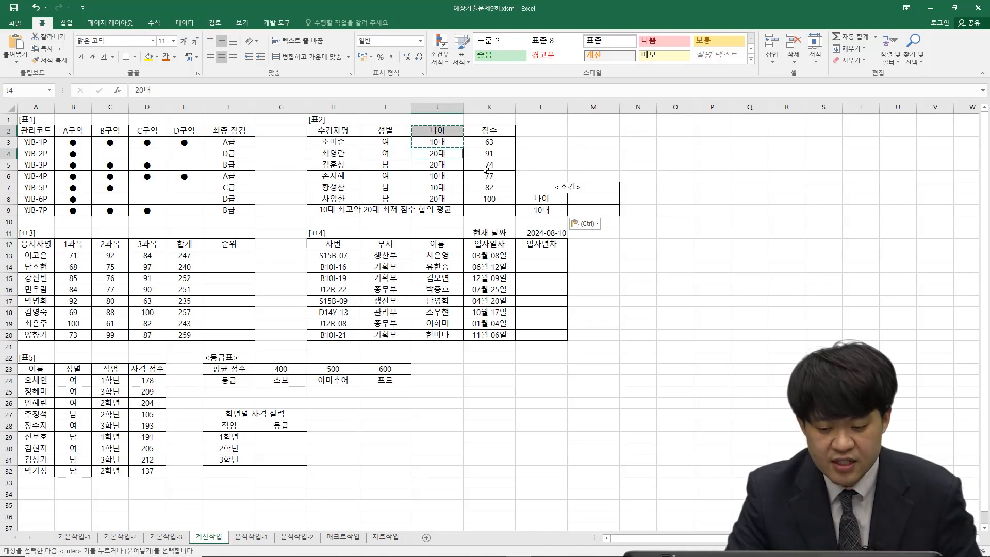
key("ctrl+c")
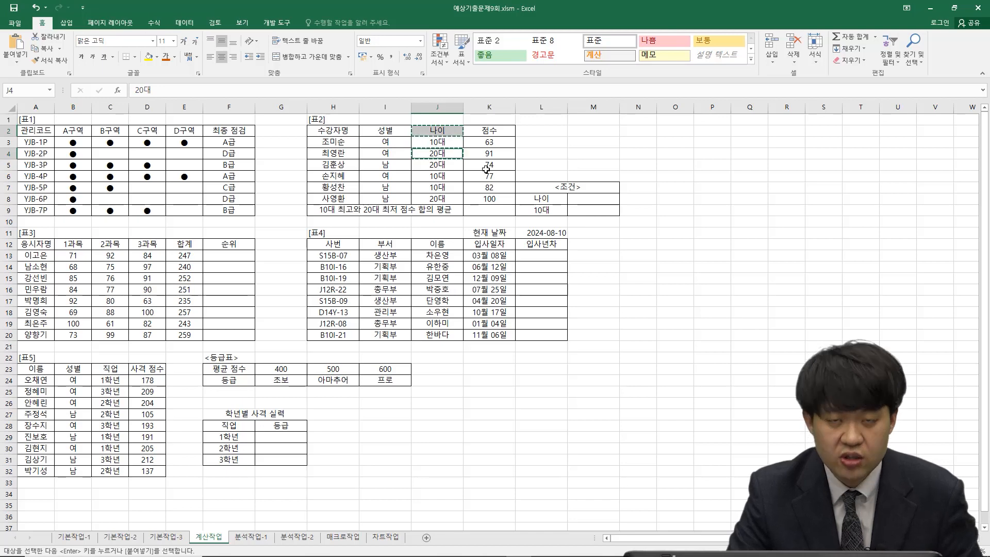
left_click(599, 203)
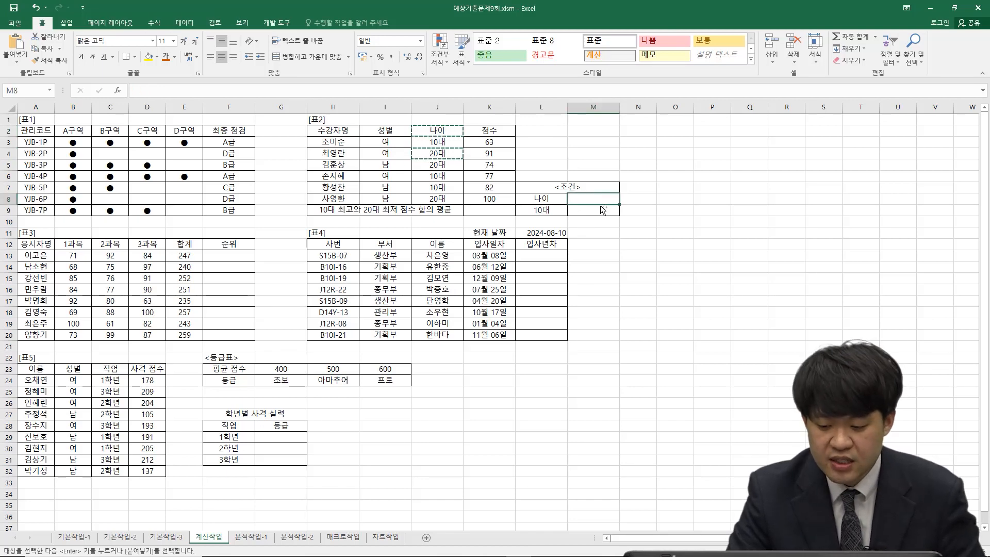
key("ctrl+v")
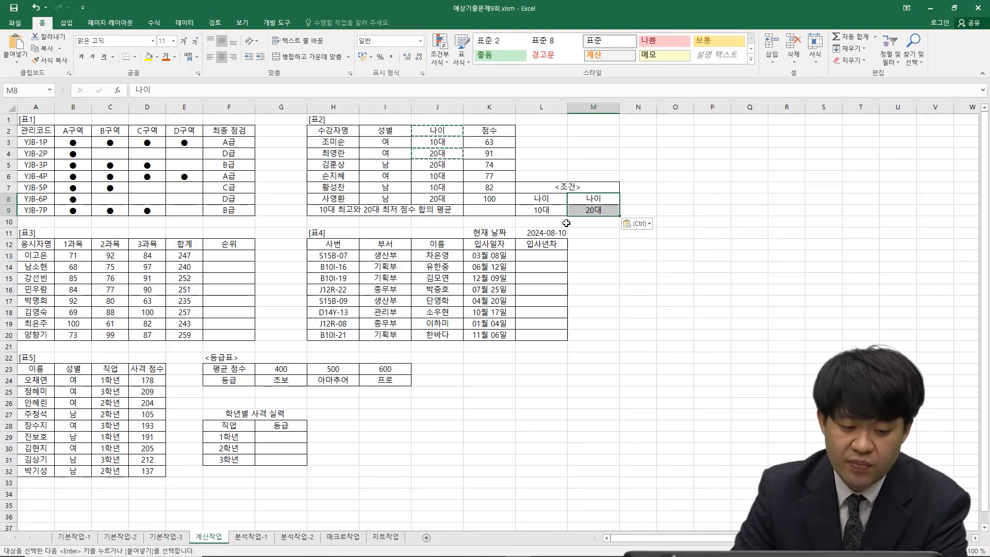
Begin the 표2 average formula in K9 with the AVERAGE function
left_click(502, 213)
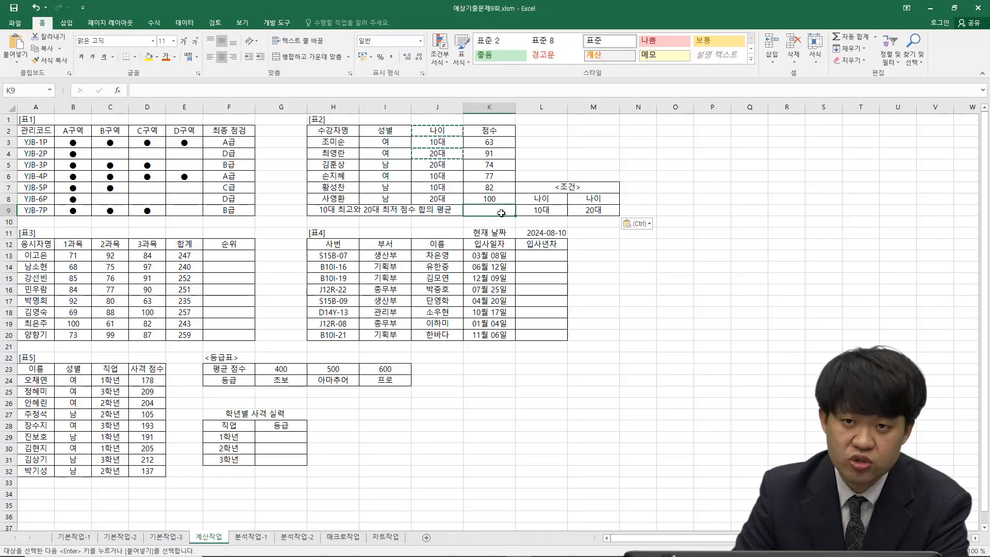
left_click(285, 92)
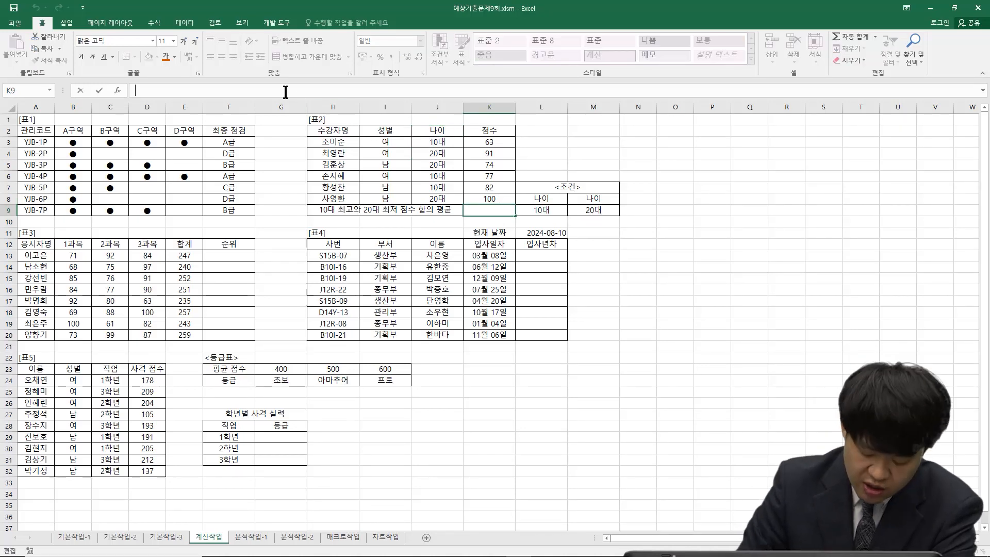
type("=")
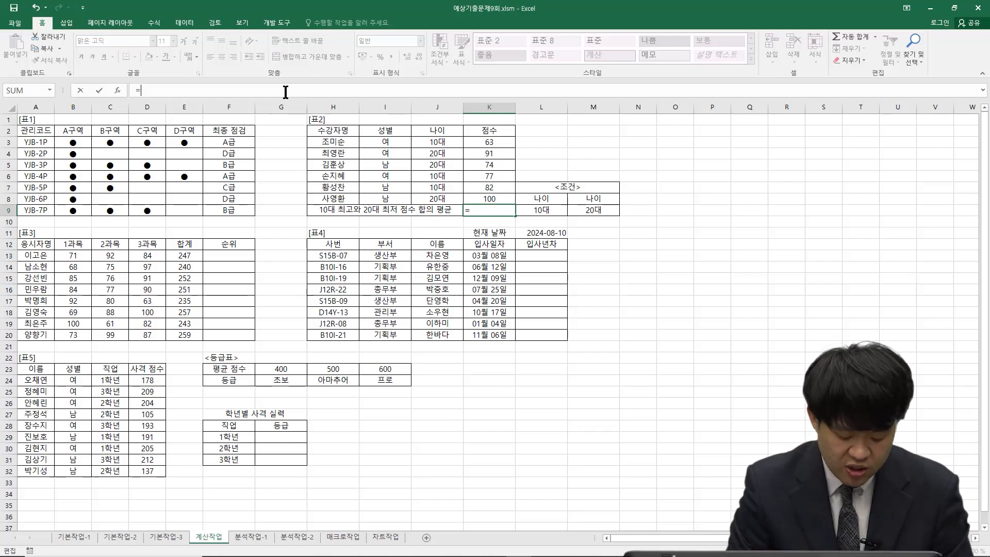
type("AV")
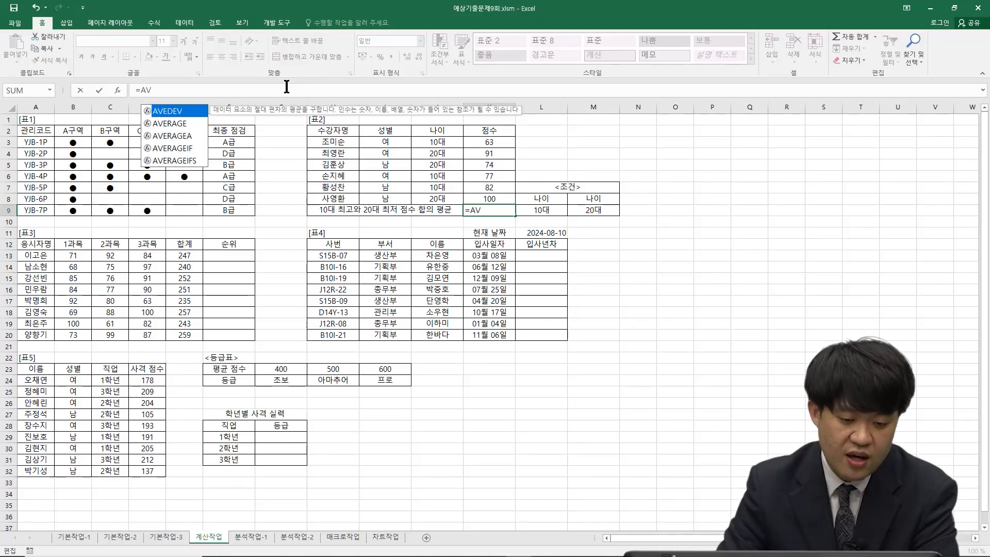
left_click(190, 127)
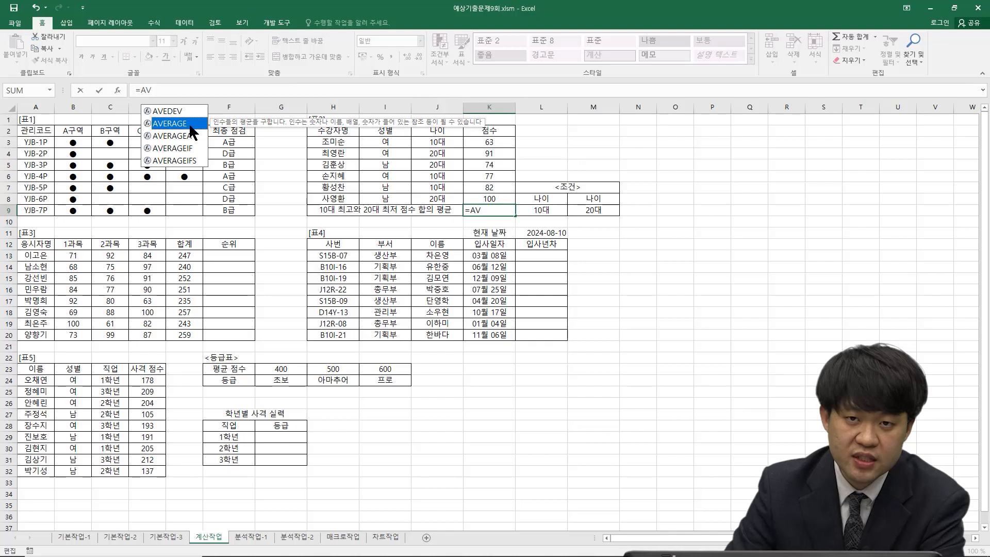
double_click(190, 126)
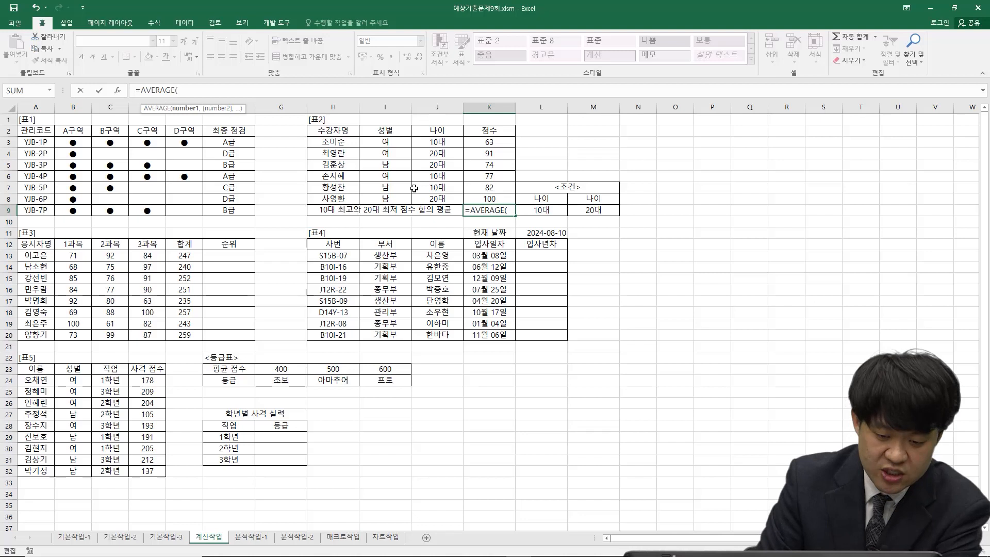
Add DMAX(H2:K8,K2,L8:L9) as the first AVERAGE argument for the highest 10대 score
type("DM")
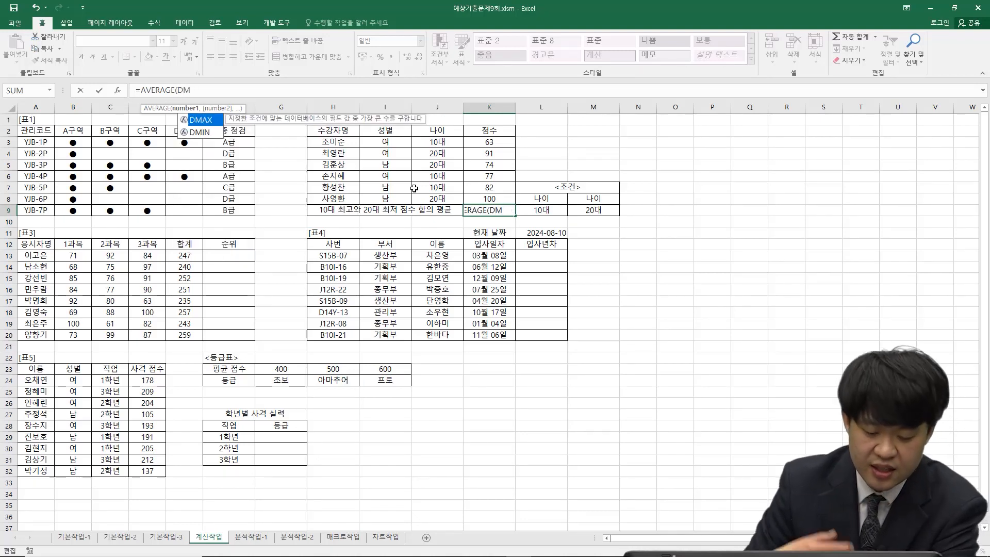
double_click(203, 123)
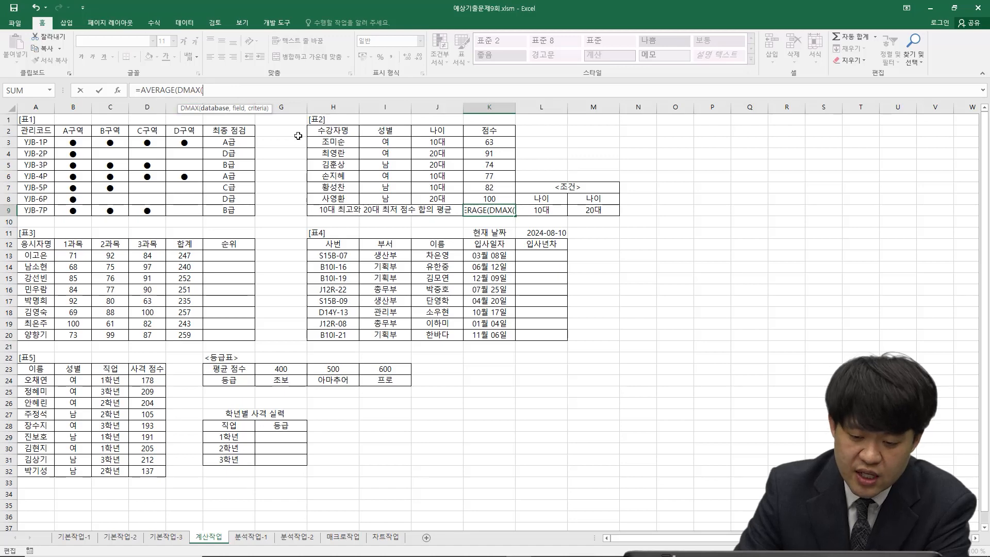
left_click_drag(328, 131, 481, 198)
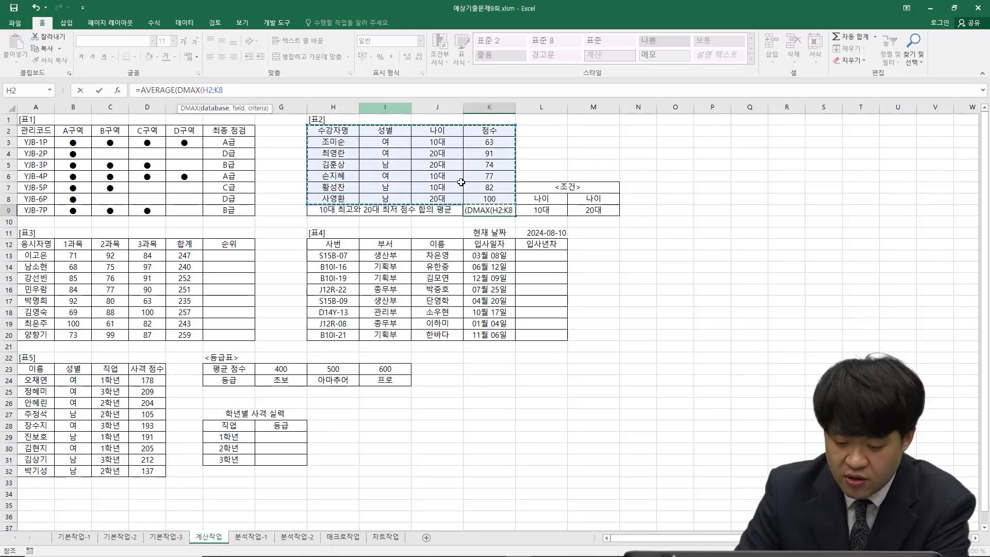
type(",")
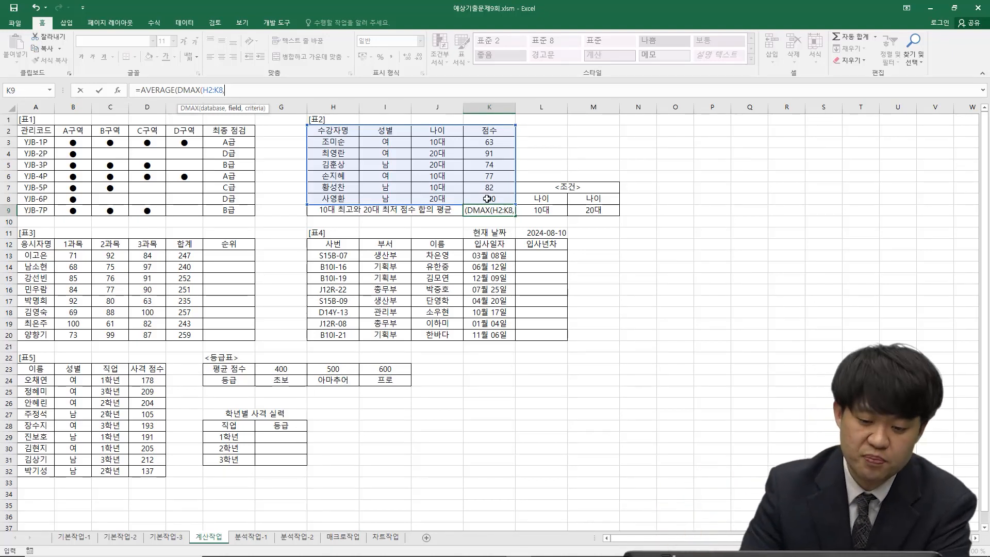
left_click(487, 132)
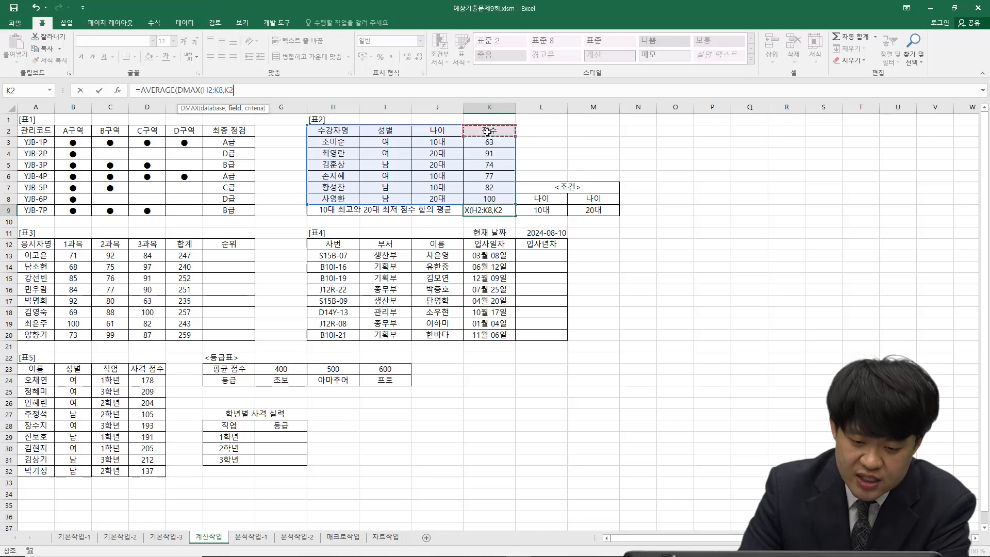
type(",")
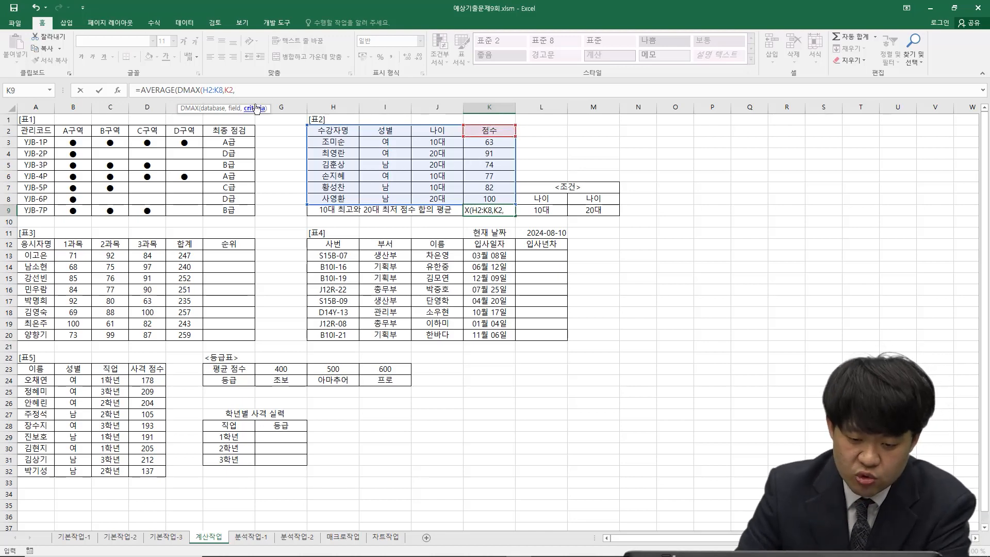
left_click_drag(552, 197, 552, 209)
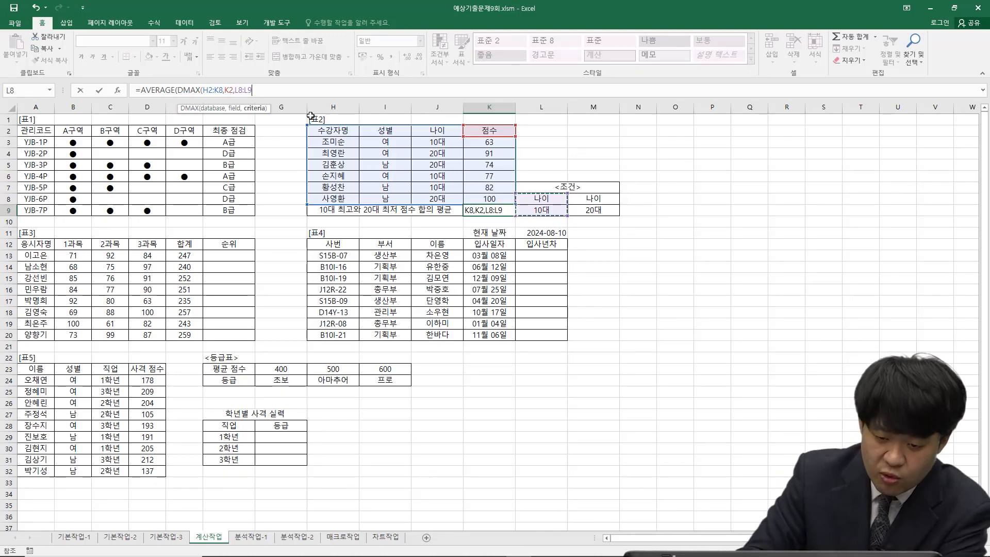
type(")")
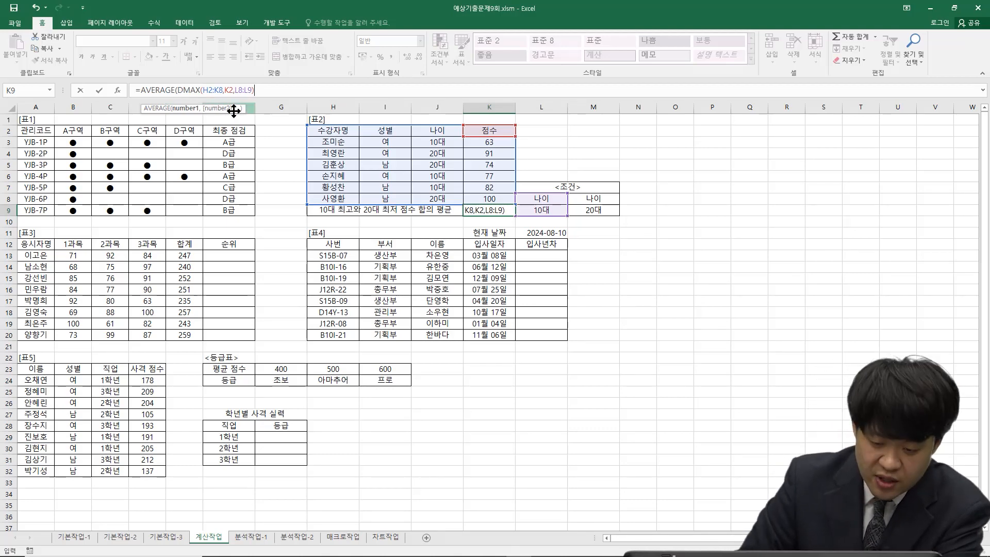
Add DMIN(H2:K8,K2,M8:M9) as the second AVERAGE argument for the lowest 20대 score
type(",")
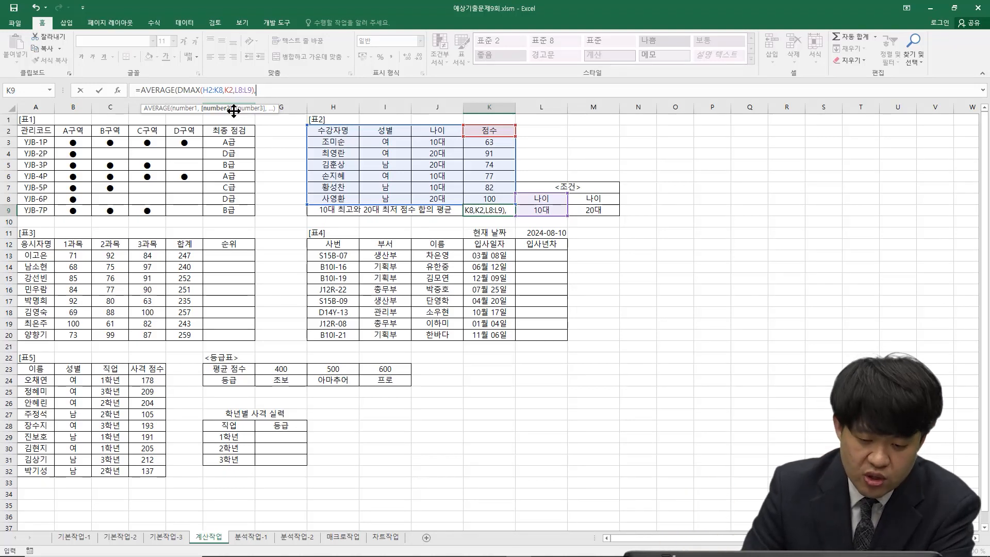
type("D")
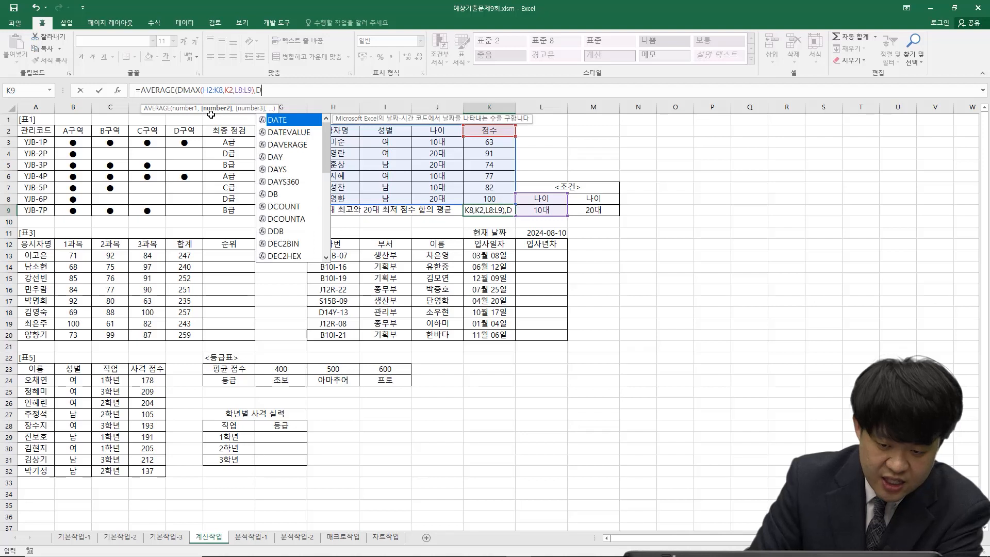
type("M")
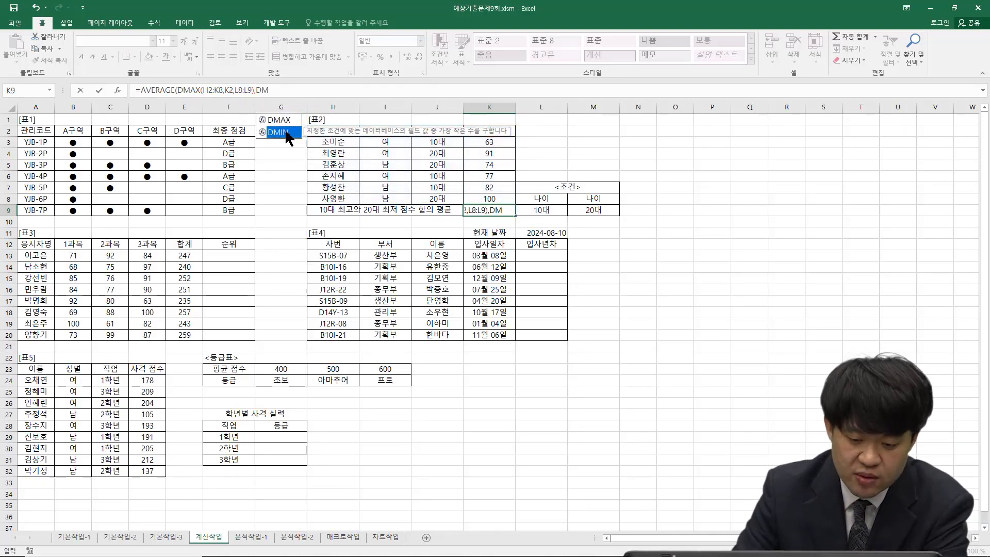
double_click(285, 133)
left_click(350, 133)
left_click_drag(350, 133, 490, 200)
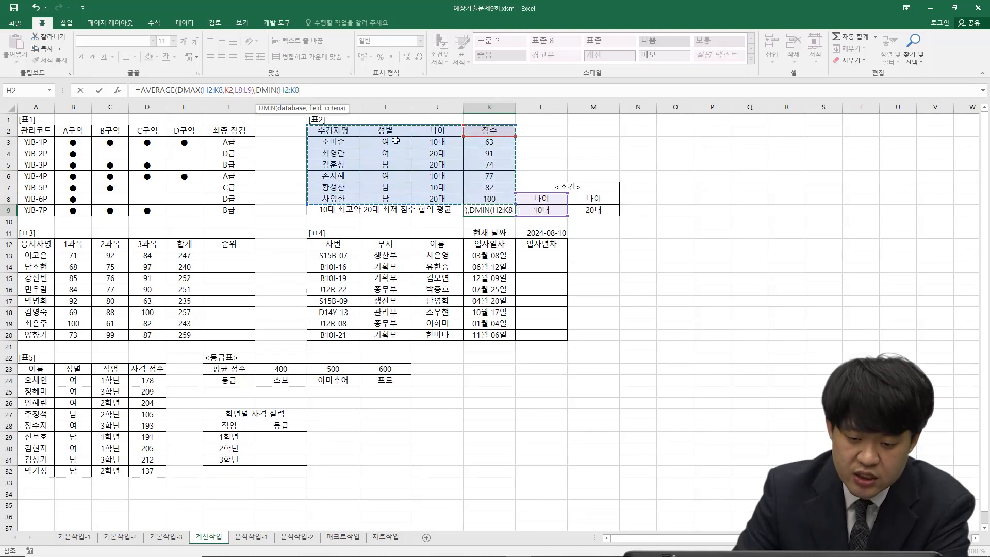
type(",")
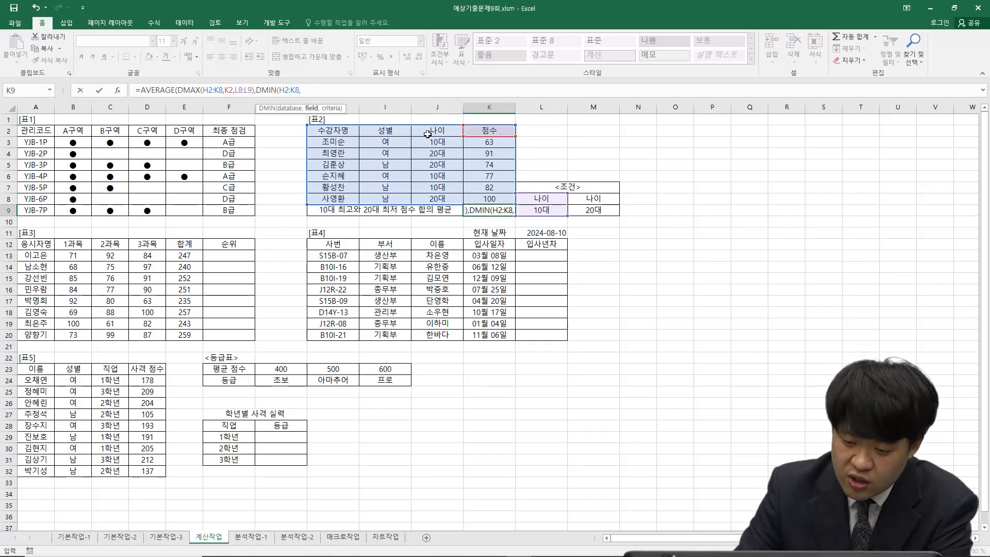
left_click(496, 133)
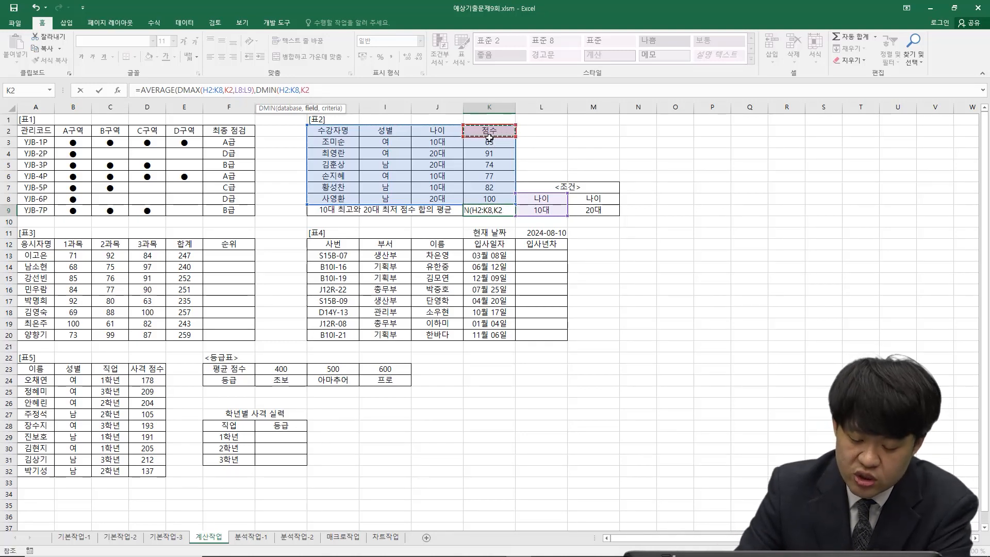
type(",")
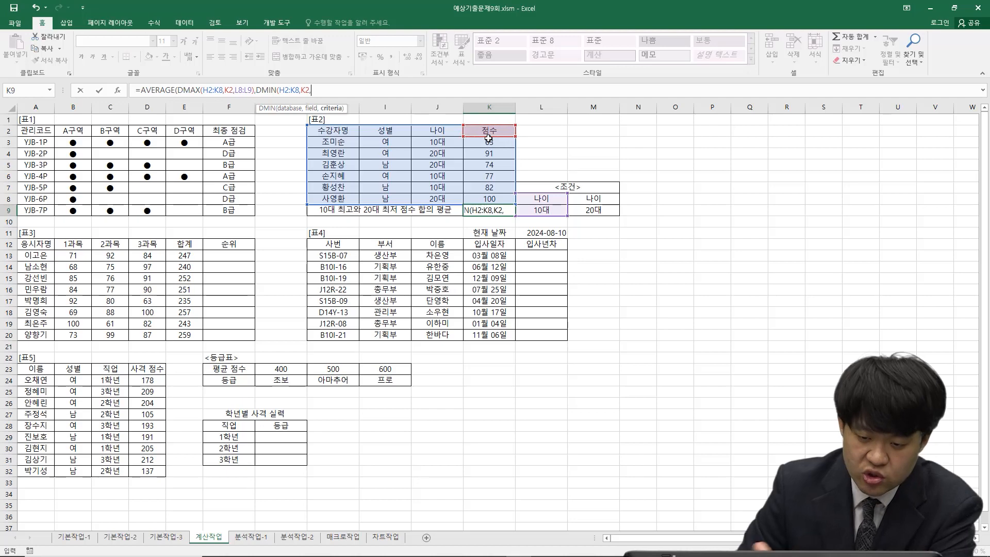
left_click_drag(596, 200, 598, 211)
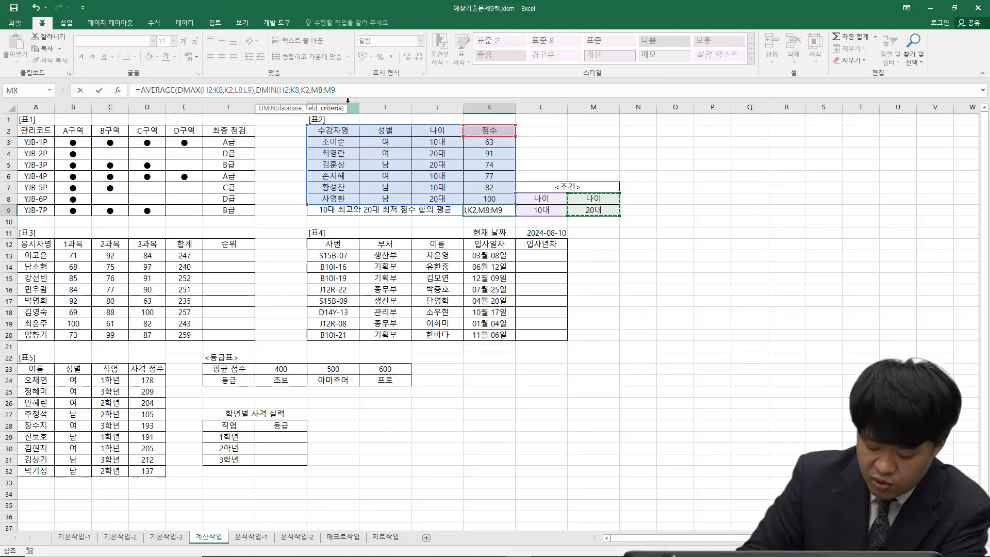
type(")")
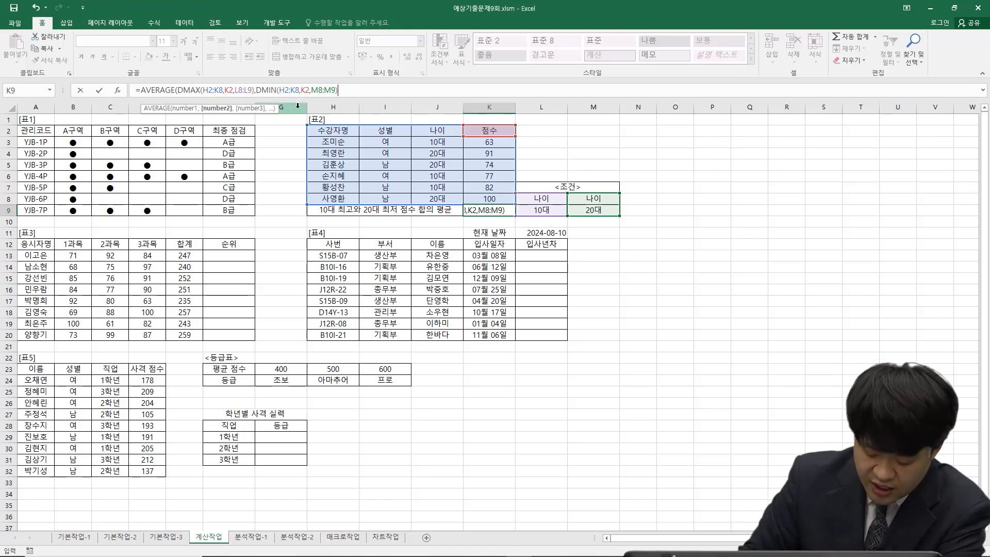
Close the AVERAGE function, append &"점" to the result and enter the formula in K9
type(")")
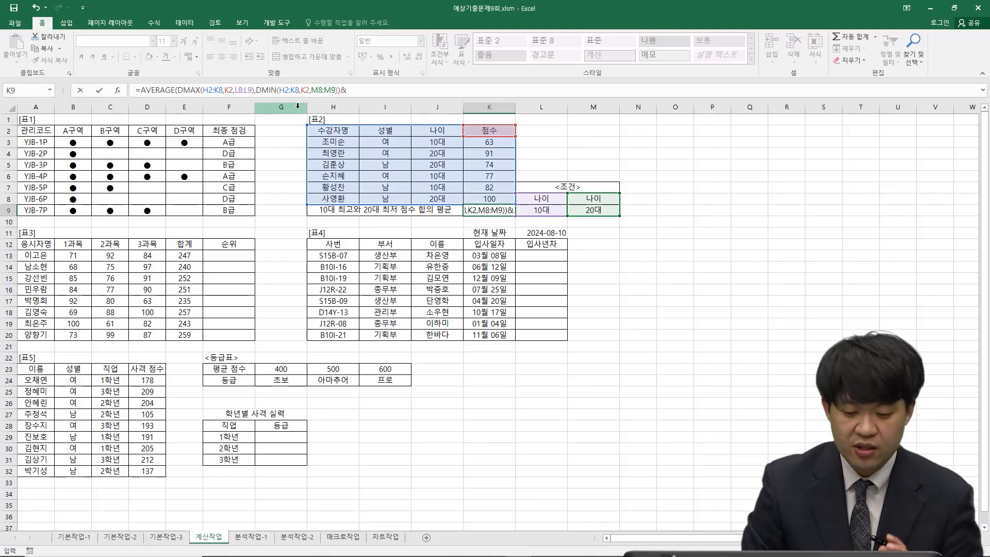
type("&\"점\"")
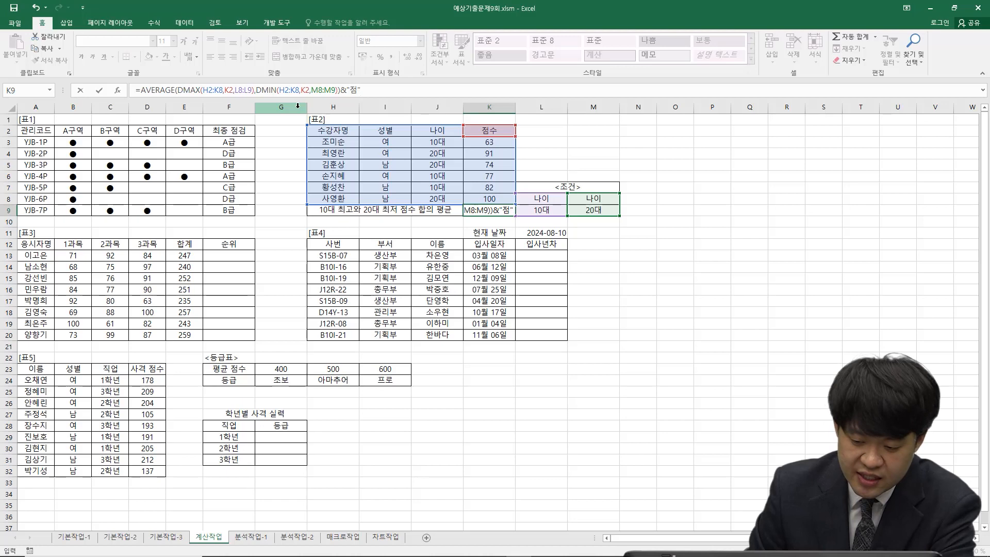
key("Return")
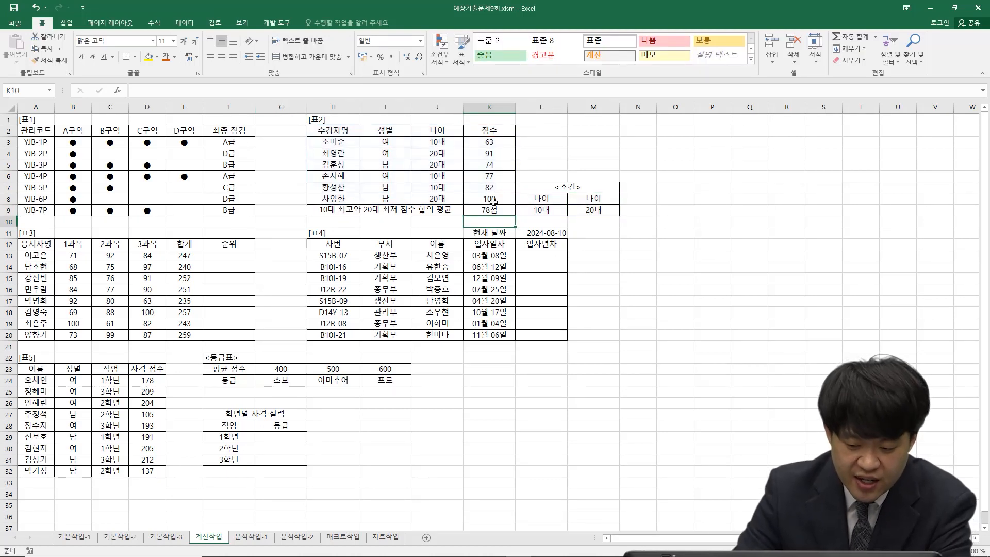
left_click(241, 556)
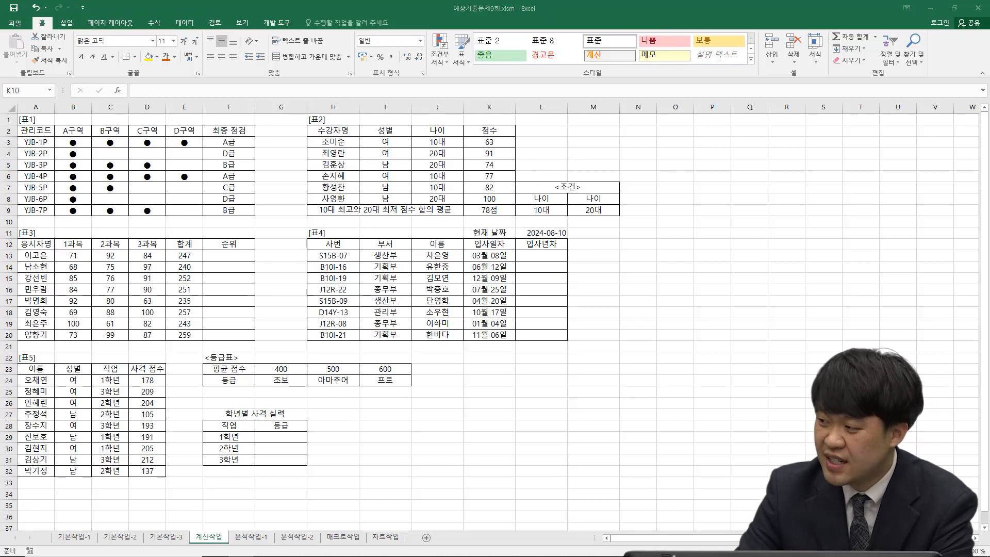
Begin a ranking formula for the 순위 cells F13:F20 in 표3 with the IF function
left_click(243, 257)
mouse_move(244, 257)
left_mouse_down()
mouse_move(227, 336)
mouse_move(193, 343)
left_mouse_up()
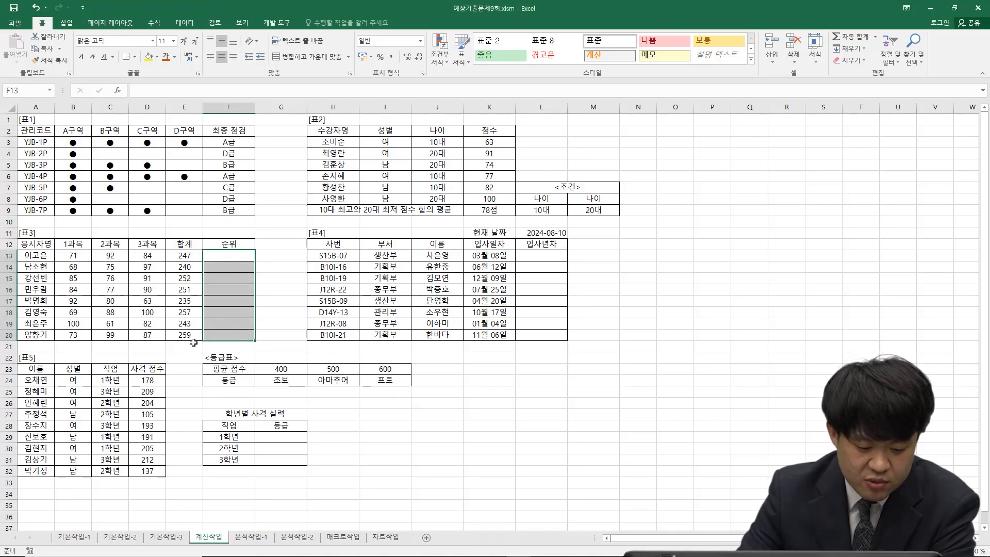
left_click(292, 91)
type("=")
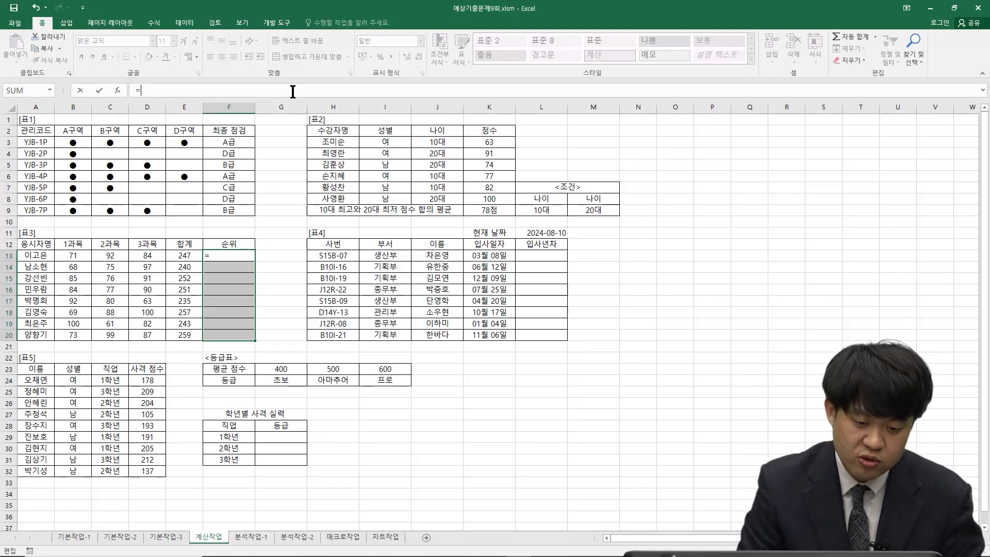
type("IF")
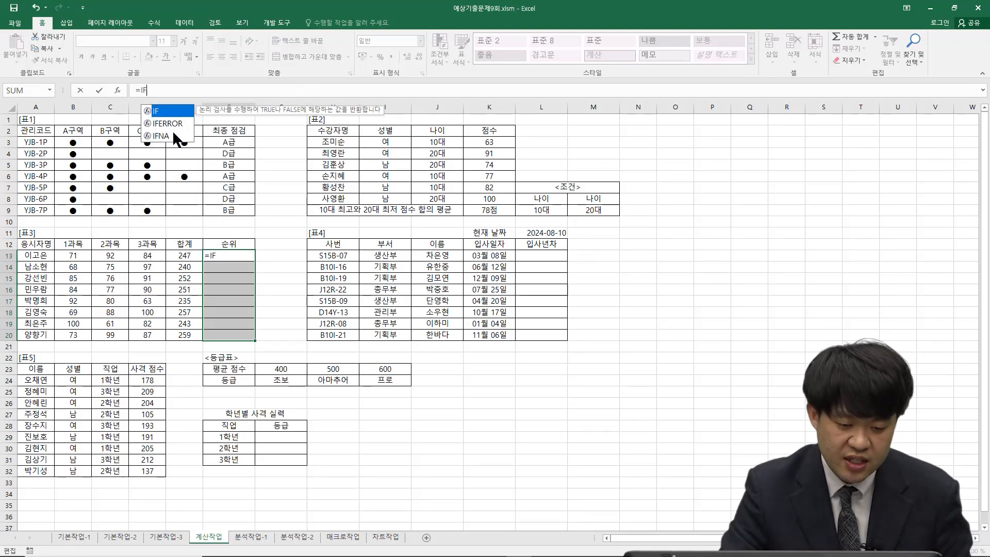
double_click(176, 112)
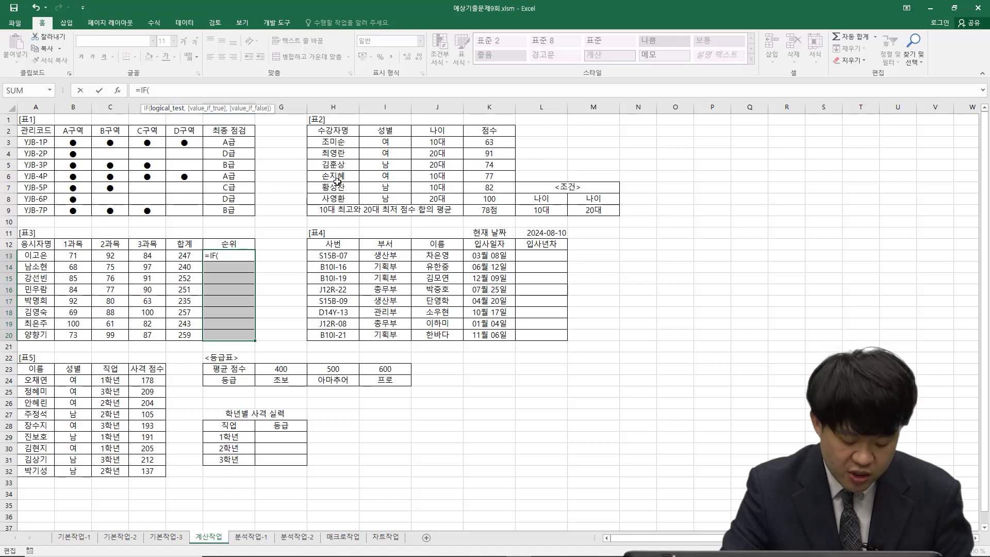
Add RANK.EQ(E13,$E$13:$E$20)<=3 as the IF function's logical test
type("ra")
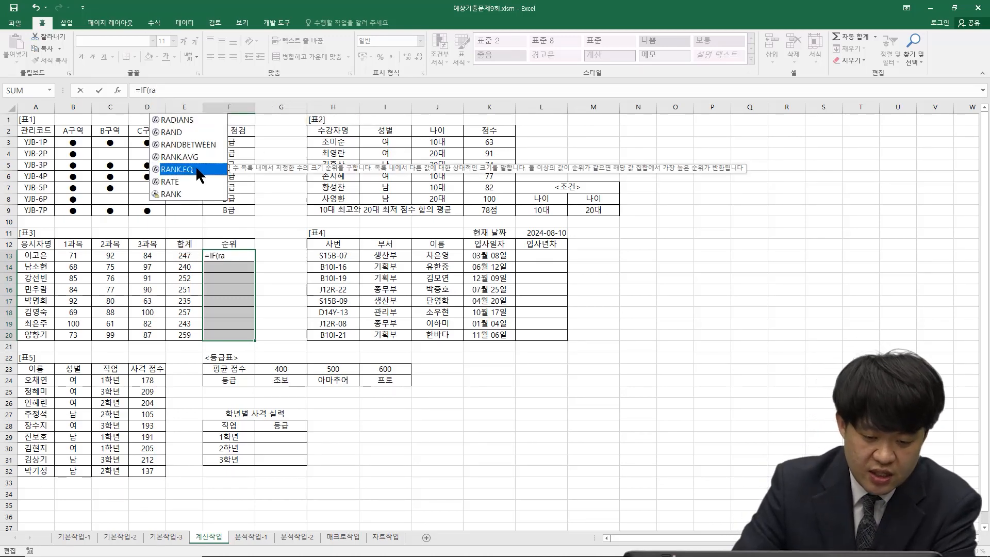
double_click(199, 175)
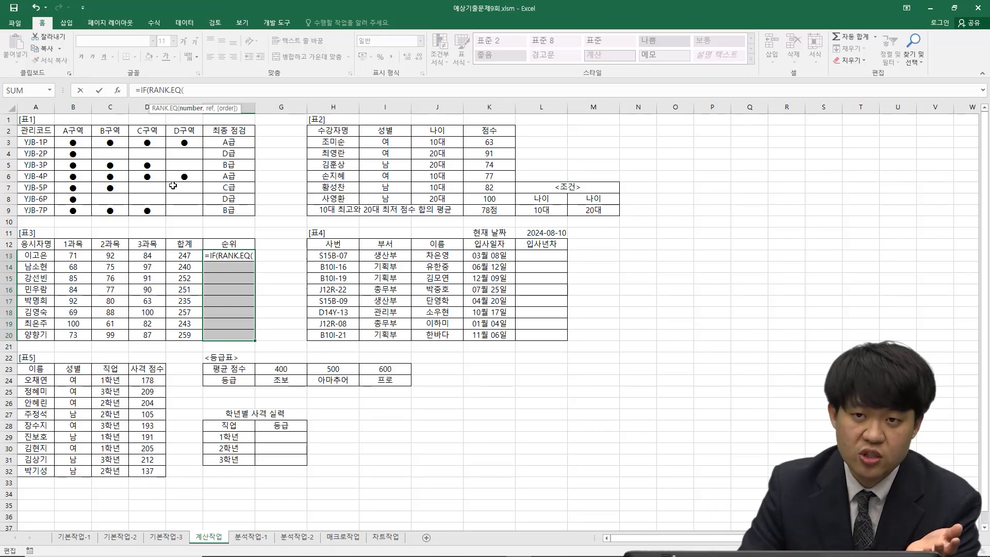
left_click(188, 257)
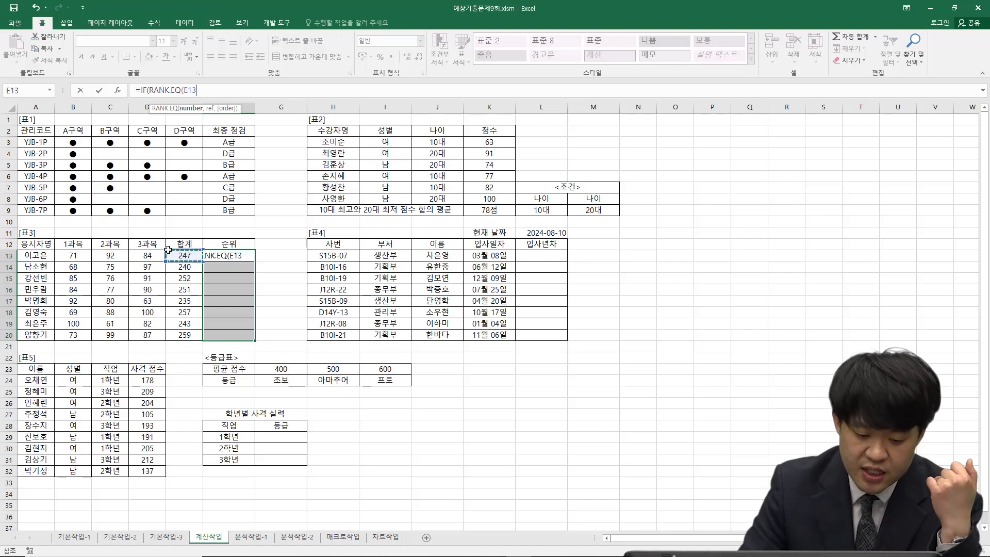
type(",")
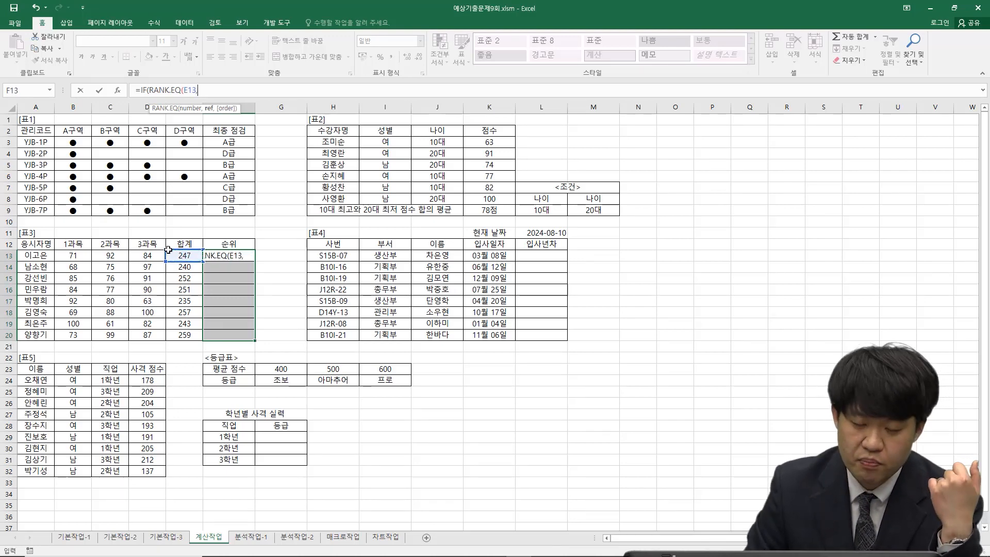
left_click_drag(183, 255, 180, 336)
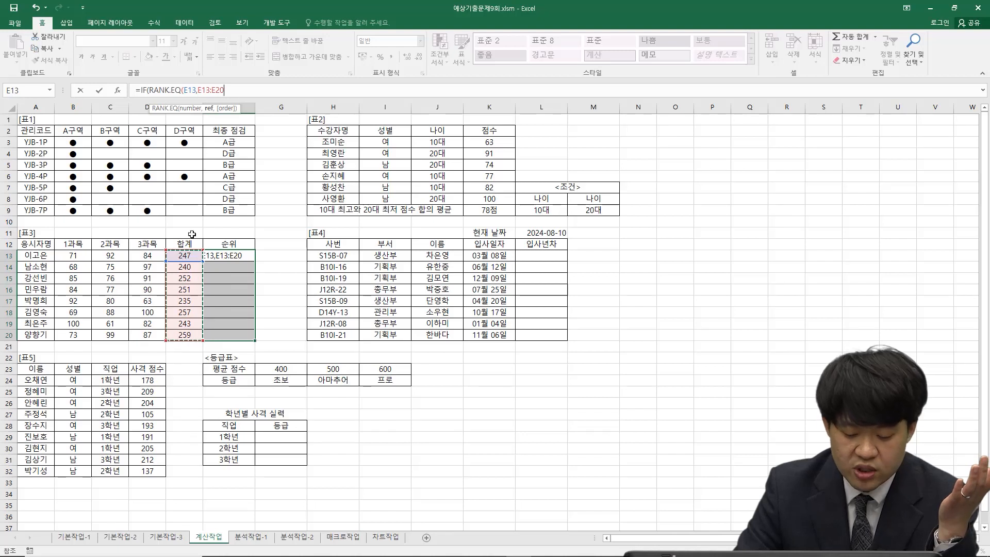
key("F4")
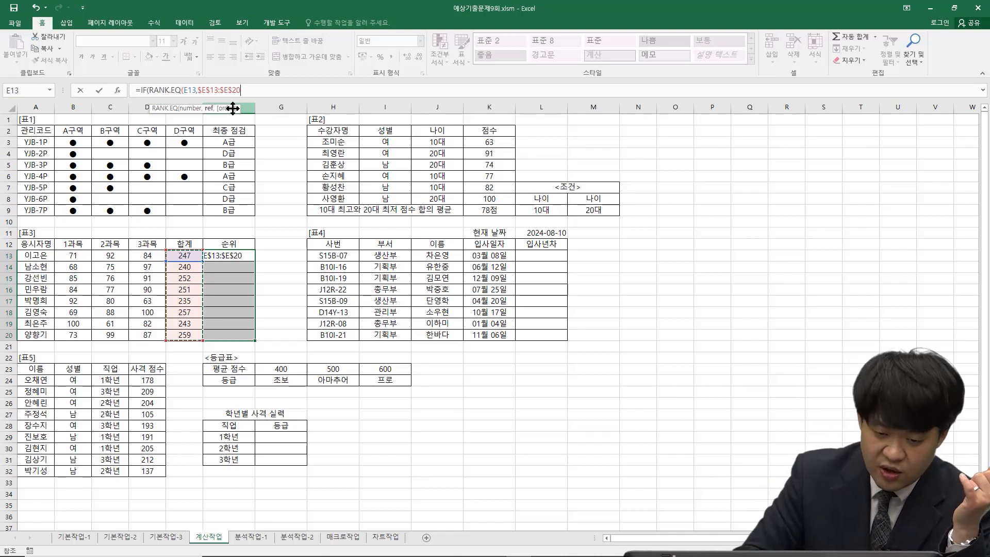
type(")")
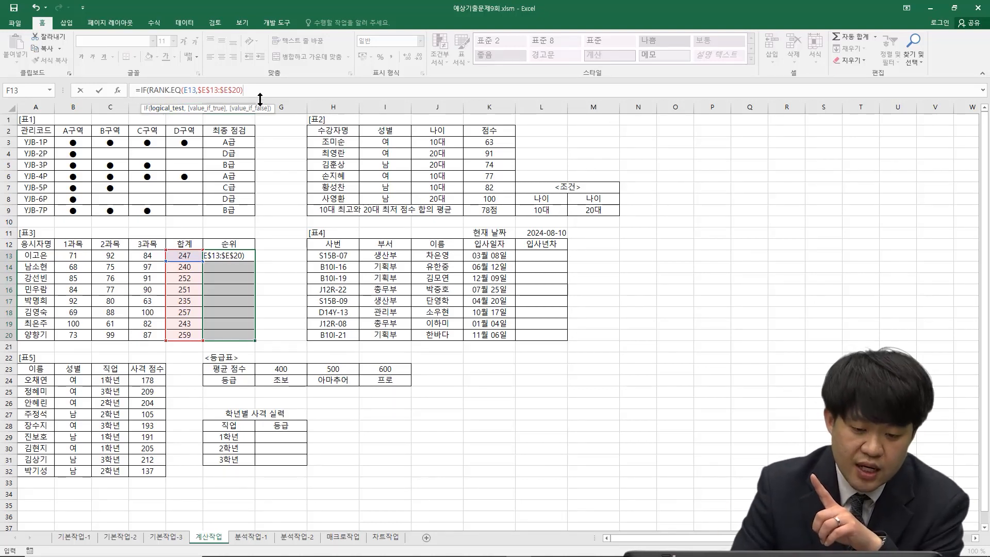
type("<=3")
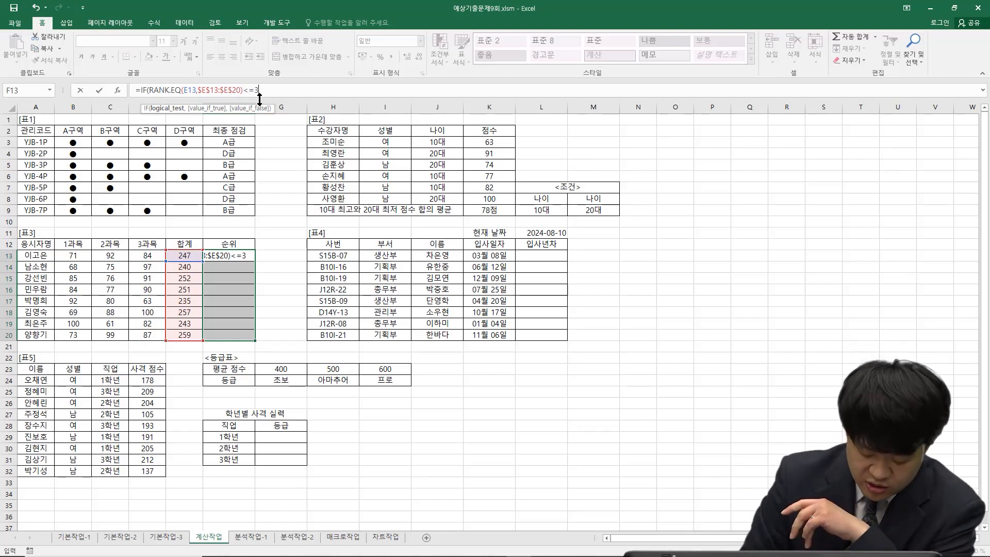
type(",")
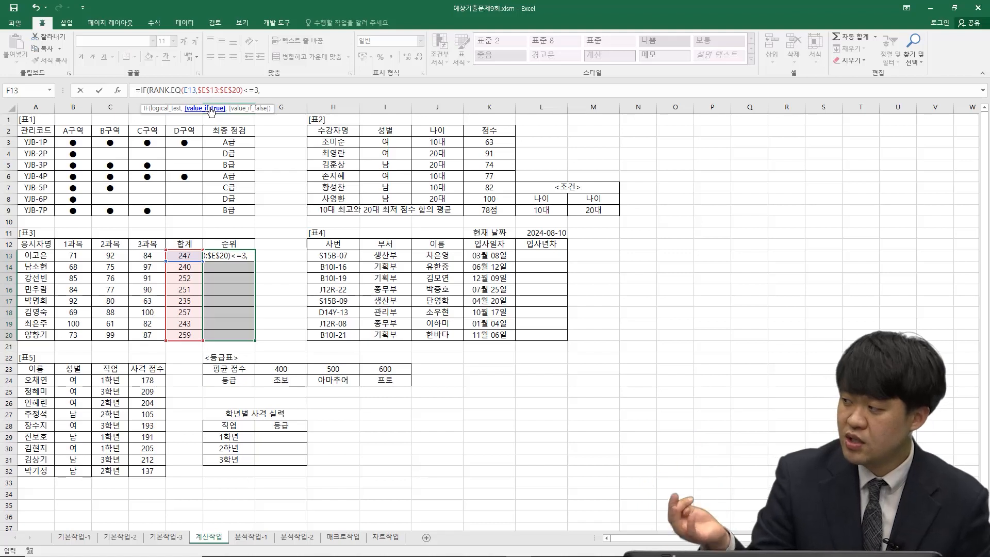
Add RANK.EQ(E13,$E$13:$E$20)&"등" as the IF function's value if true
type("ra")
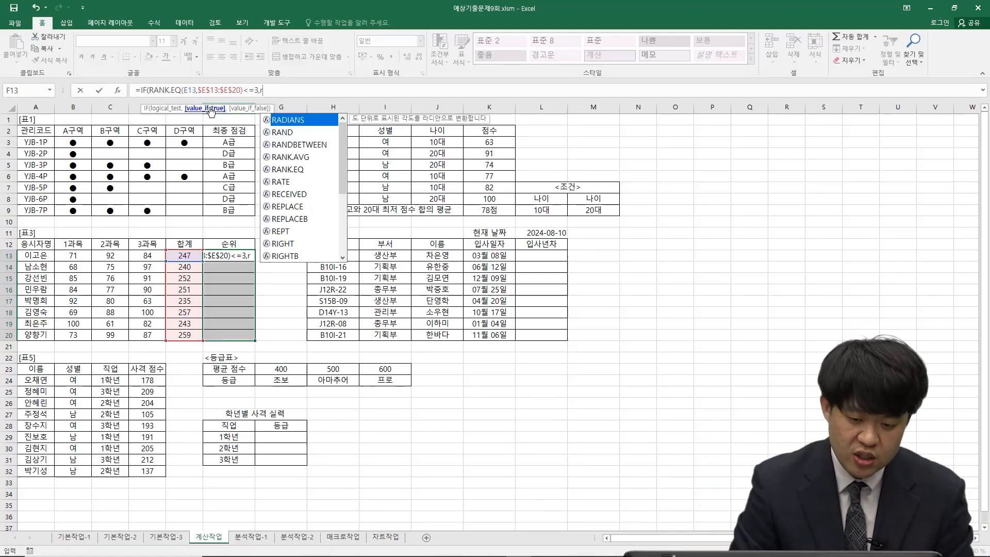
left_click(298, 170)
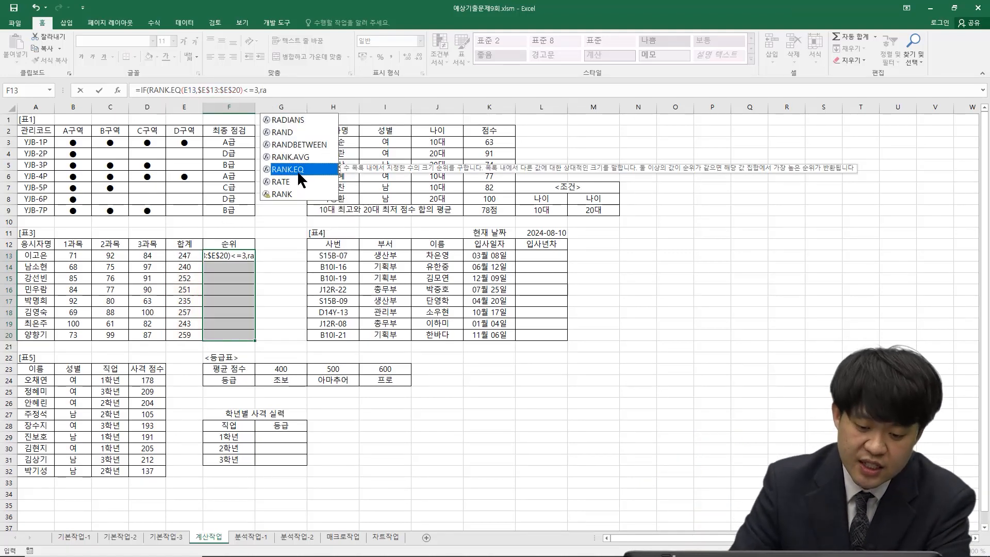
double_click(301, 169)
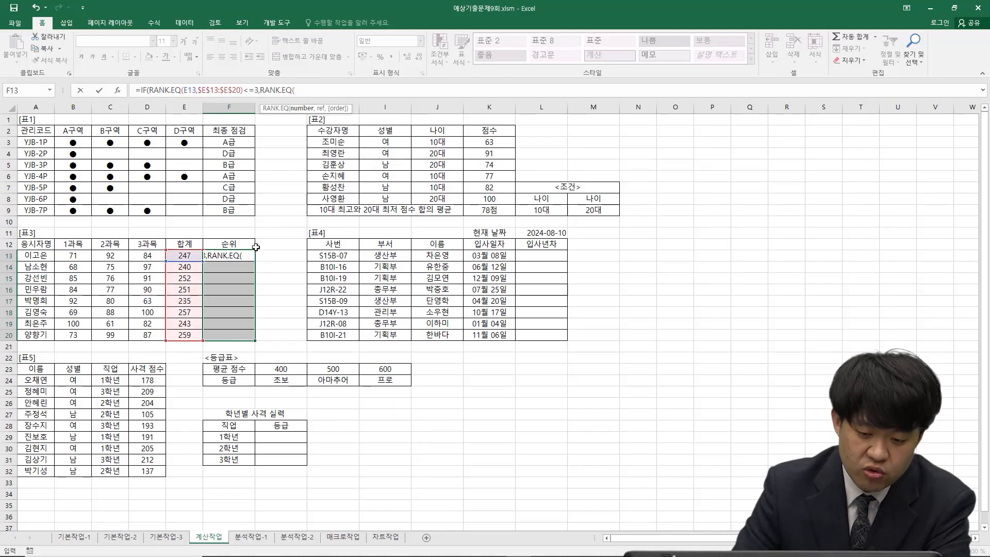
left_click(191, 255)
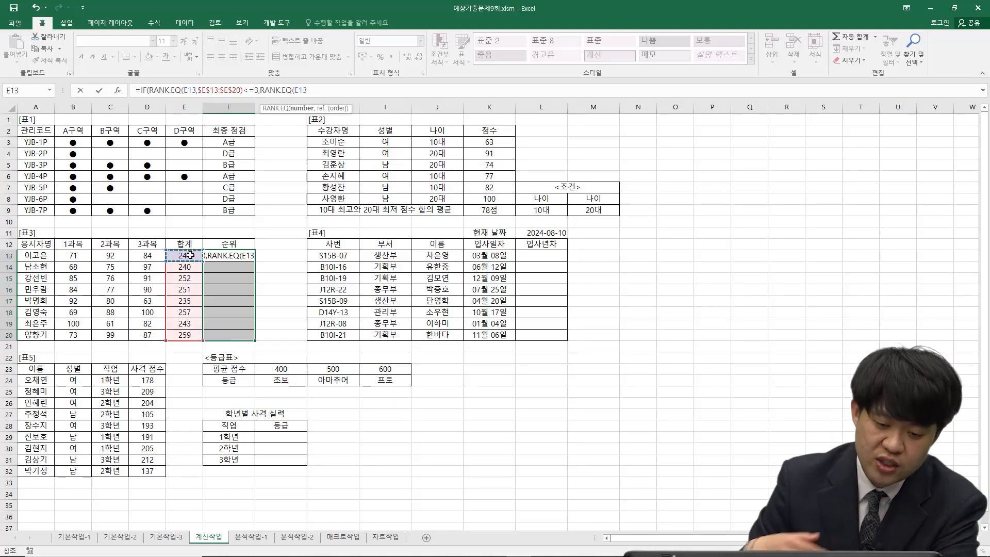
type(",")
left_click_drag(190, 255, 188, 336)
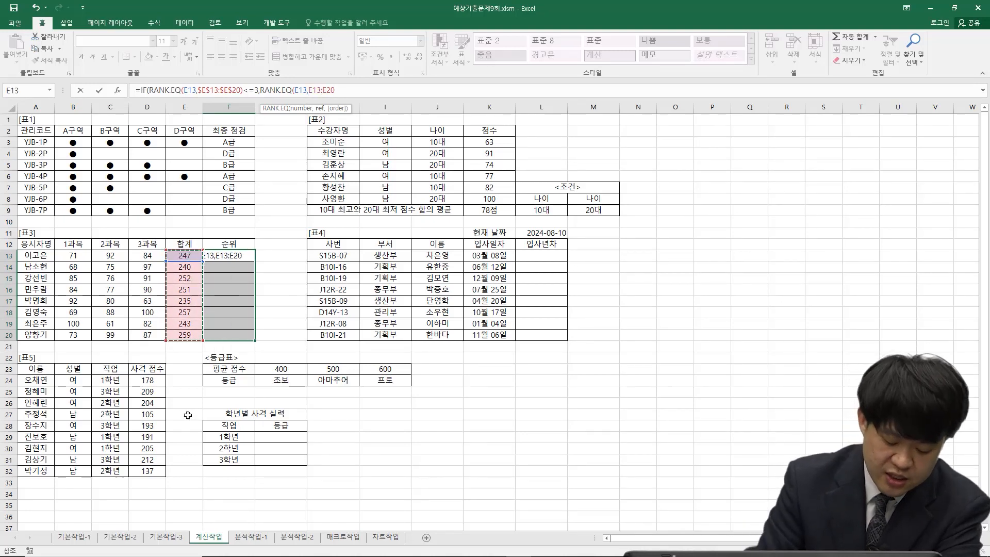
key("F4")
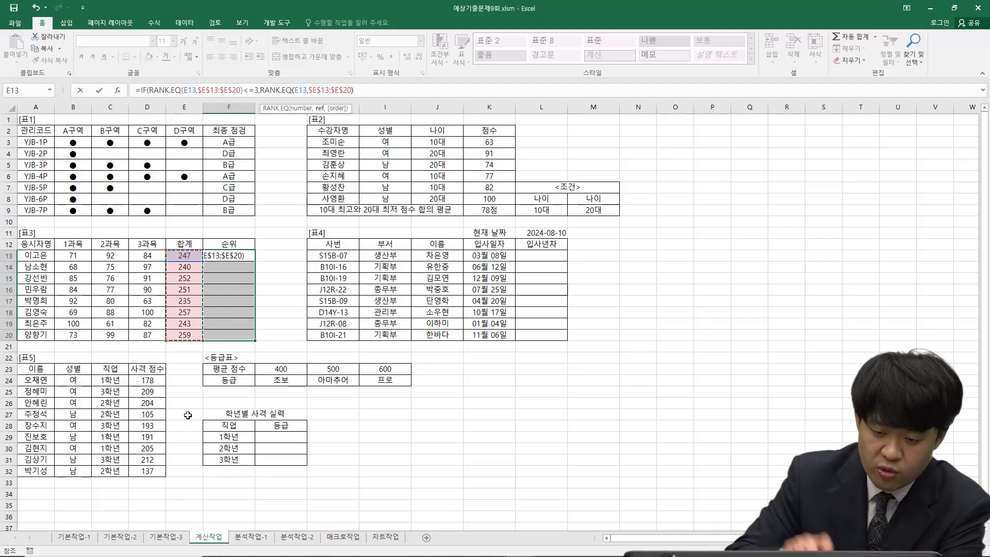
type(")")
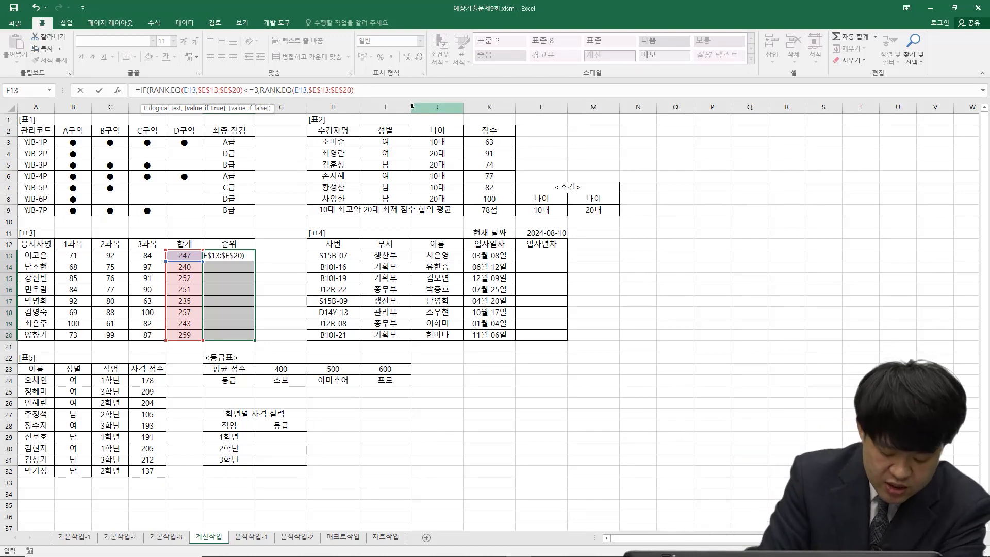
type("&")
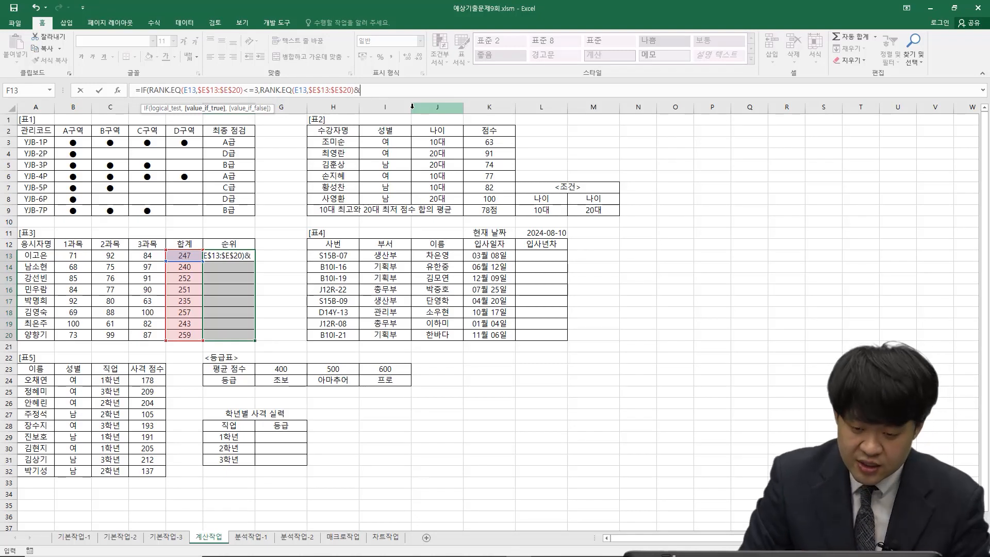
type("\"등")
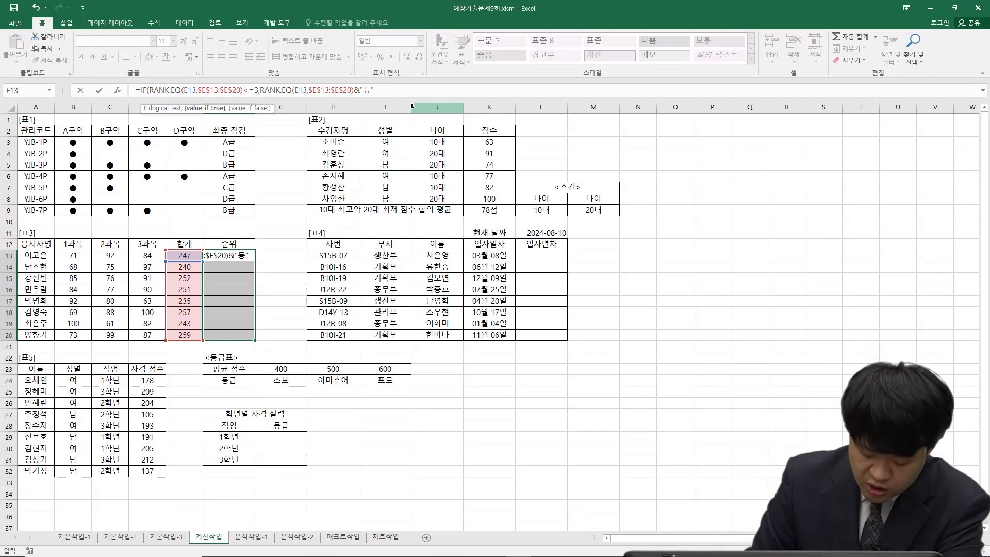
Add an empty string "" as the value if false, close the IF function and enter the formula in all of F13:F20
type("\",\"\"")
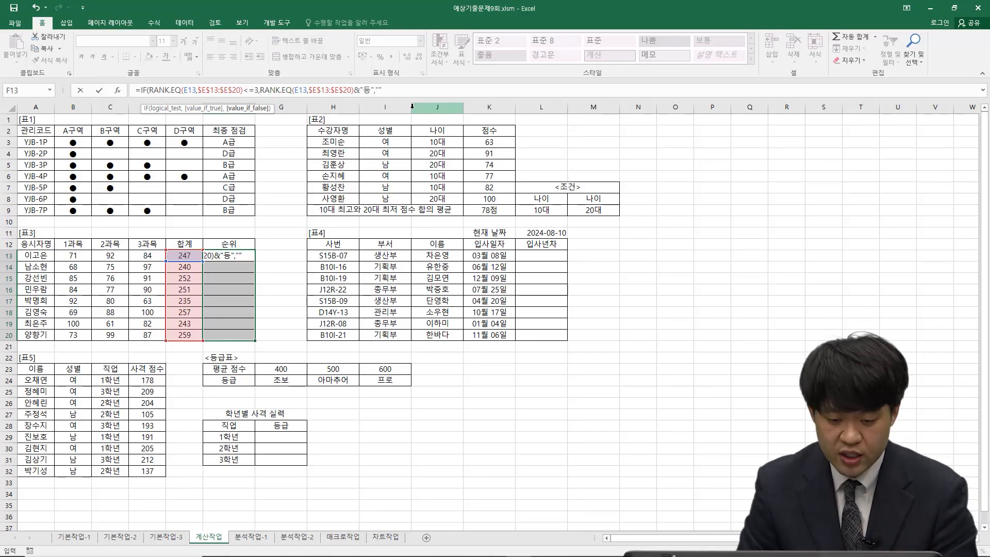
type(")")
key("ctrl+Return")
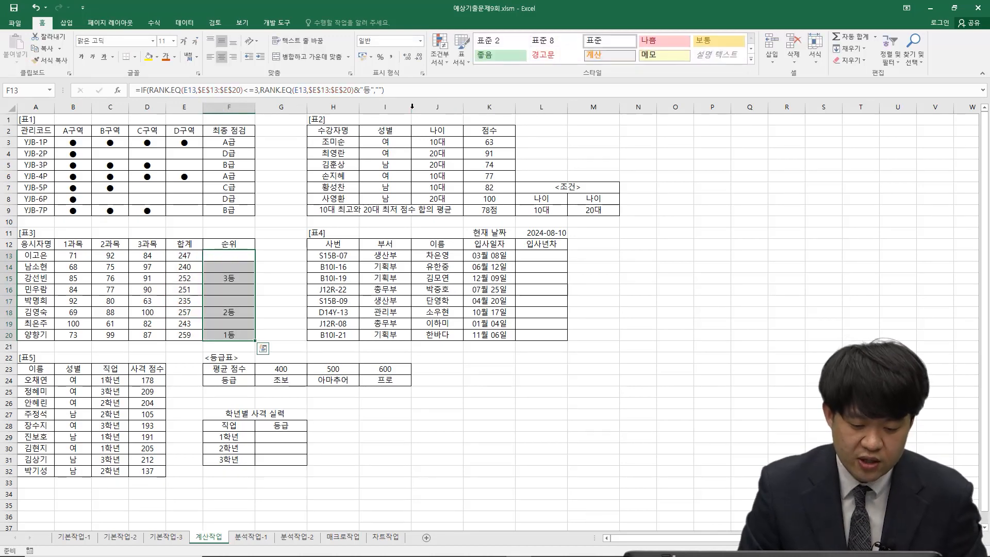
Examine the 순위 formulas and results in the individual cells of 표3
key("ctrl+q")
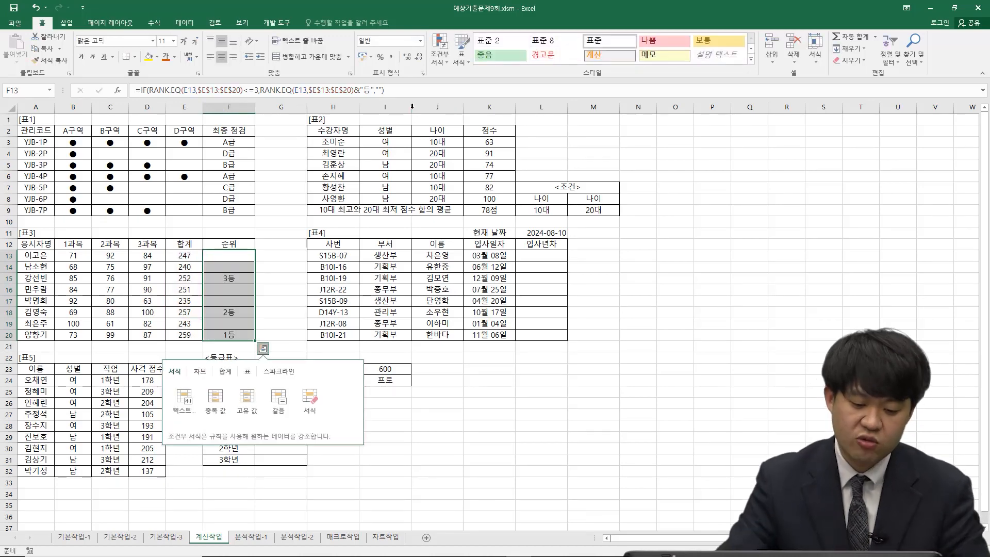
left_click(238, 325)
left_click(245, 280)
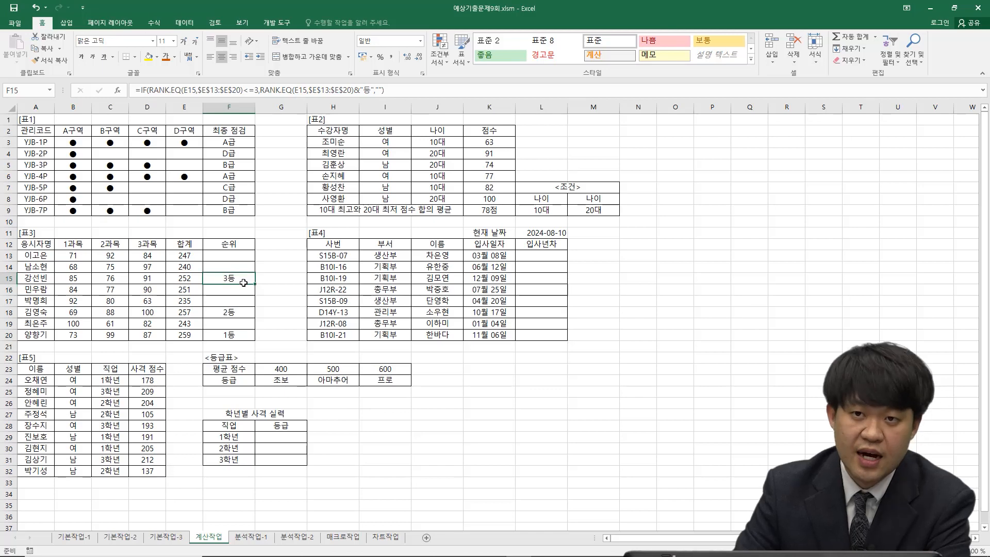
left_click(236, 336)
left_click(242, 314)
left_click(247, 282)
left_click(249, 256)
left_click(244, 268)
left_click(246, 290)
left_click(244, 304)
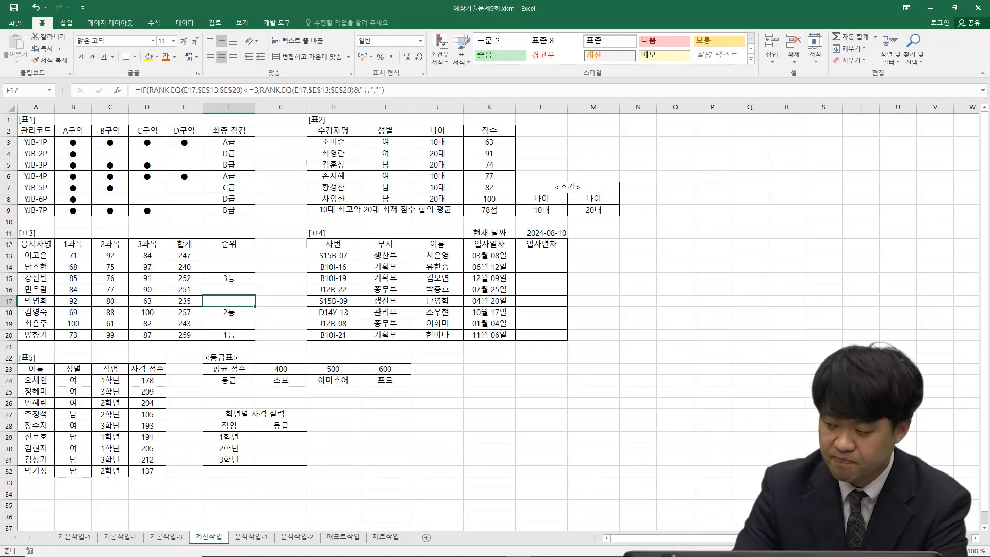
left_click(242, 556)
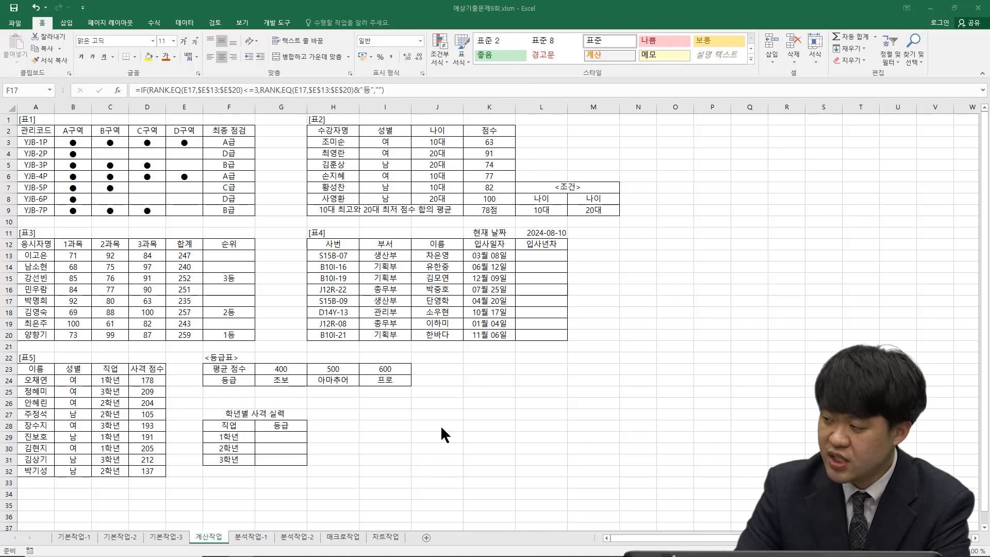
Begin the 입사년차 formula for L13:L20 in 표4 with YEAR($L$11), followed by a minus sign and an opening parenthesis
left_click_drag(545, 259, 545, 339)
left_click(313, 93)
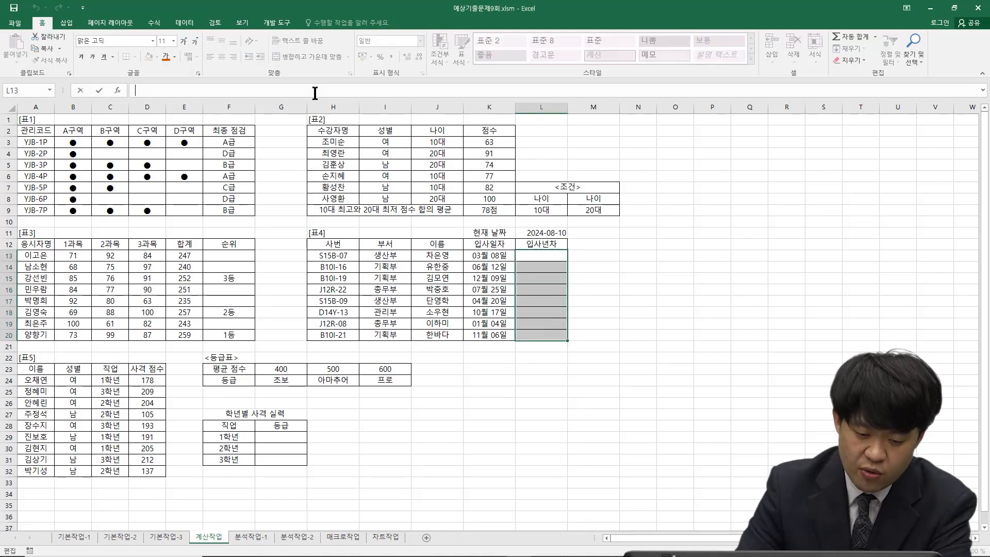
type("=")
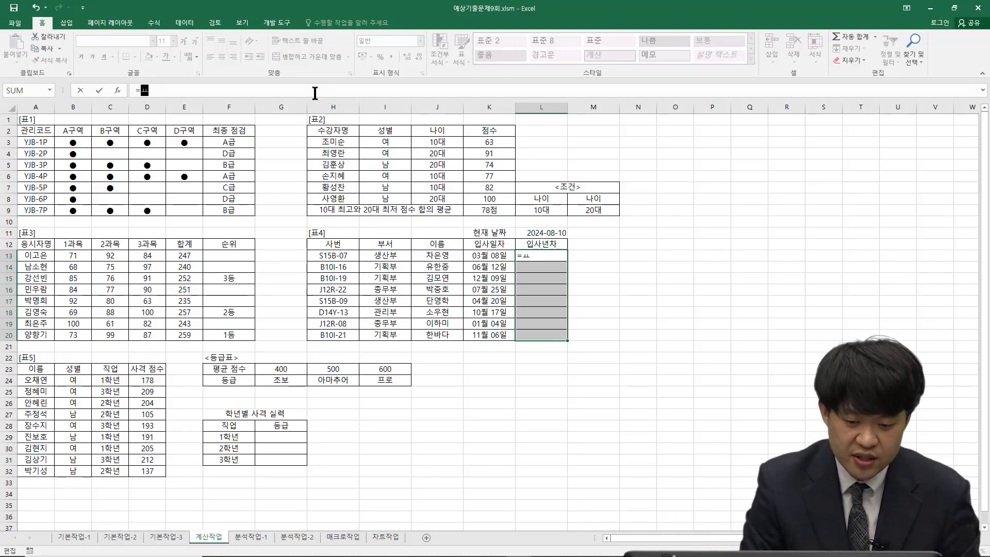
type("ye")
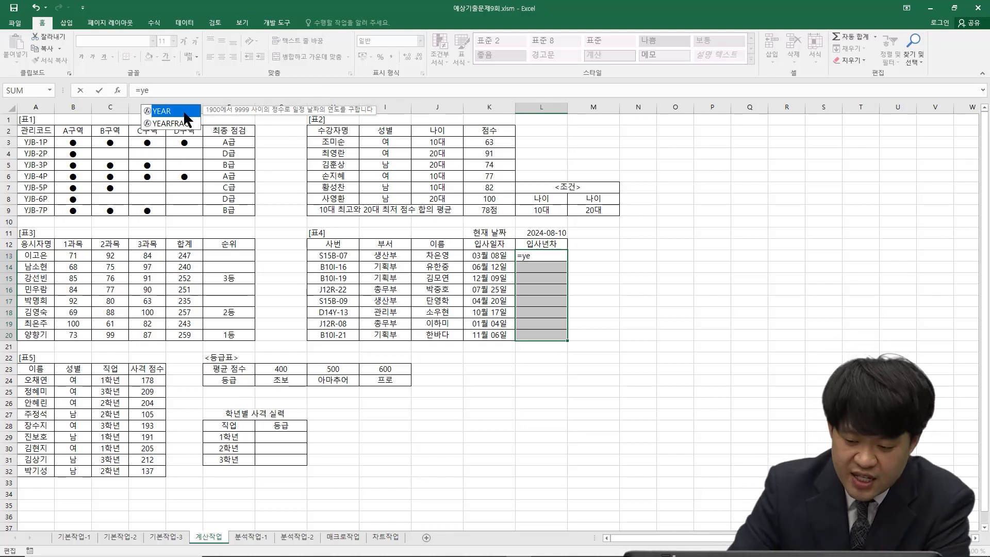
double_click(184, 112)
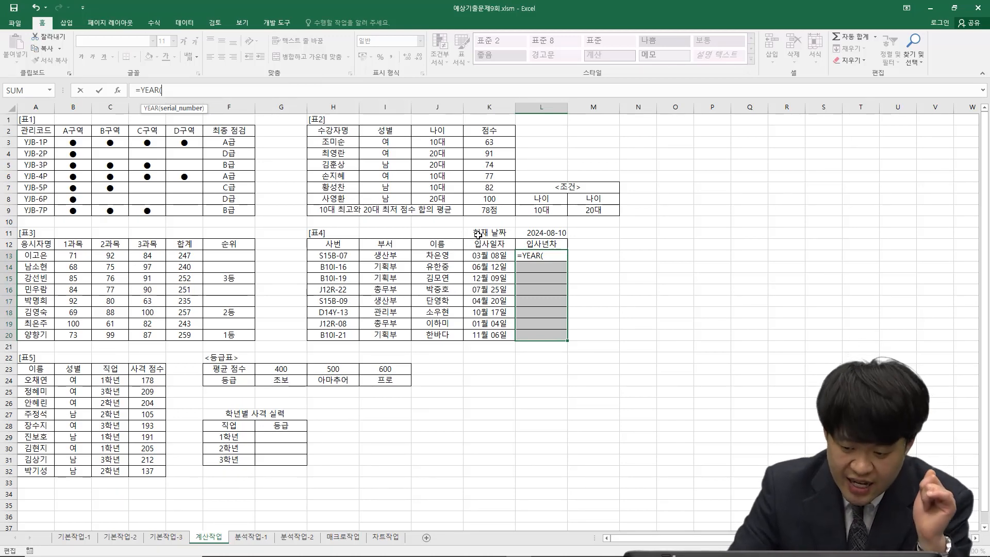
left_click(549, 234)
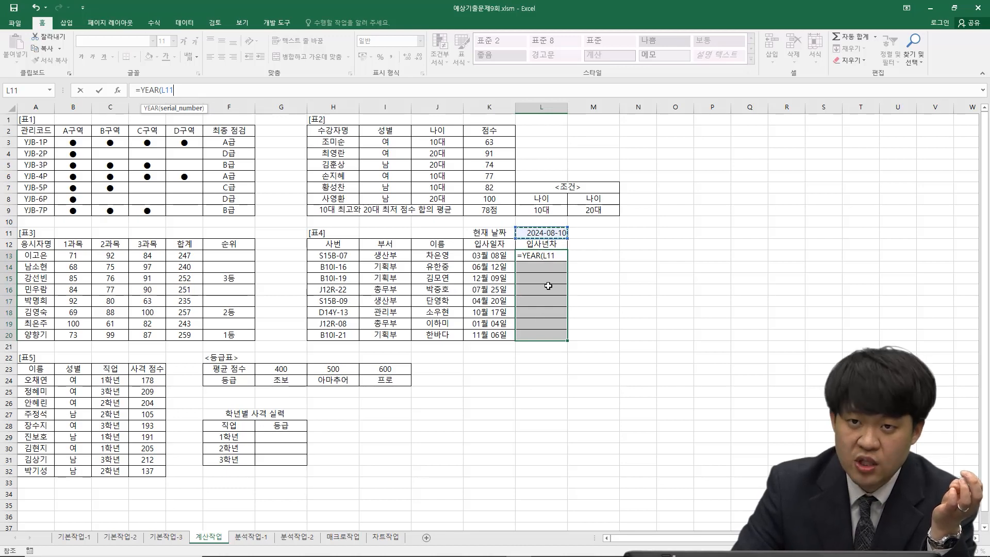
key("F4")
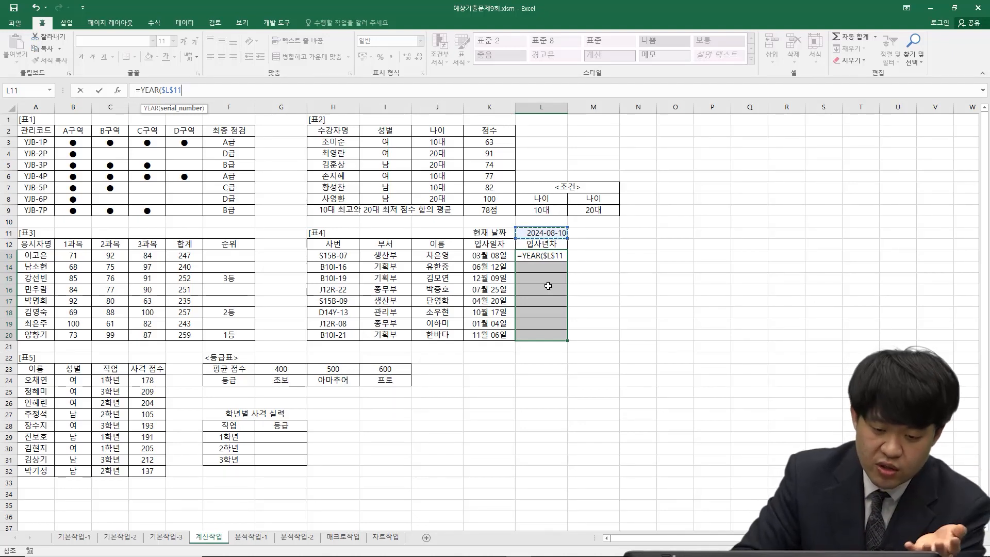
type(")-(")
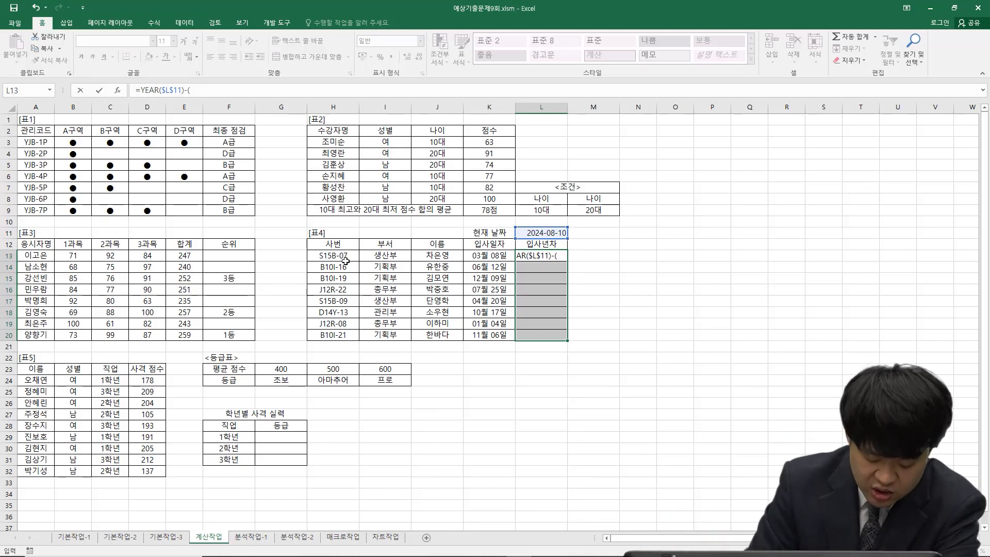
Complete the 입사년차 formula with RIGHT(H13,2)+2000 inside the parentheses and enter it in all of L13:L20
type("ri")
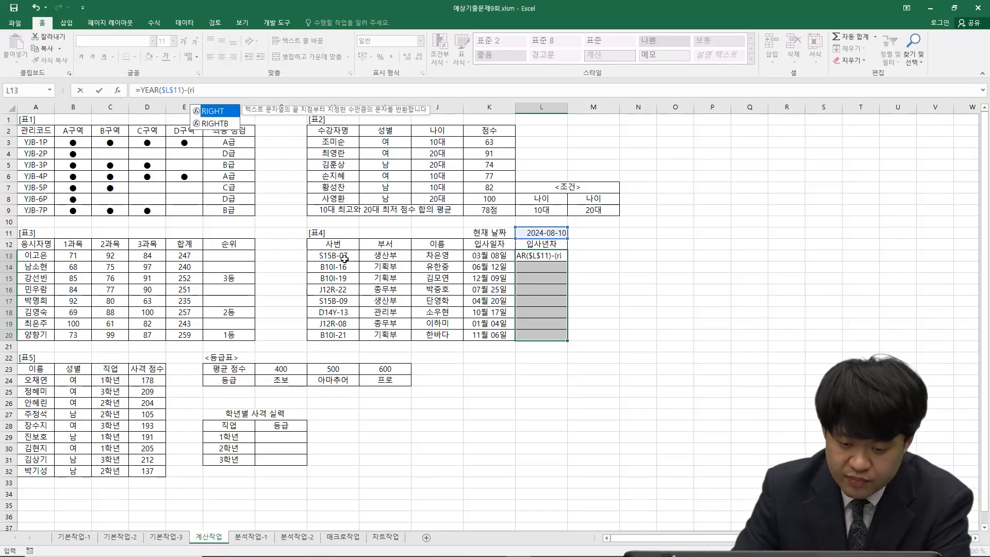
double_click(211, 113)
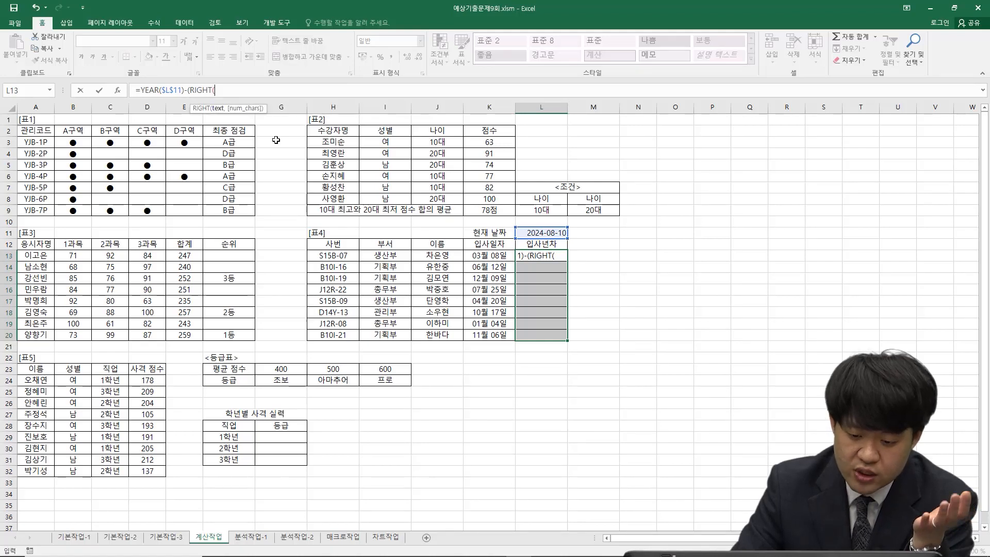
left_click(333, 255)
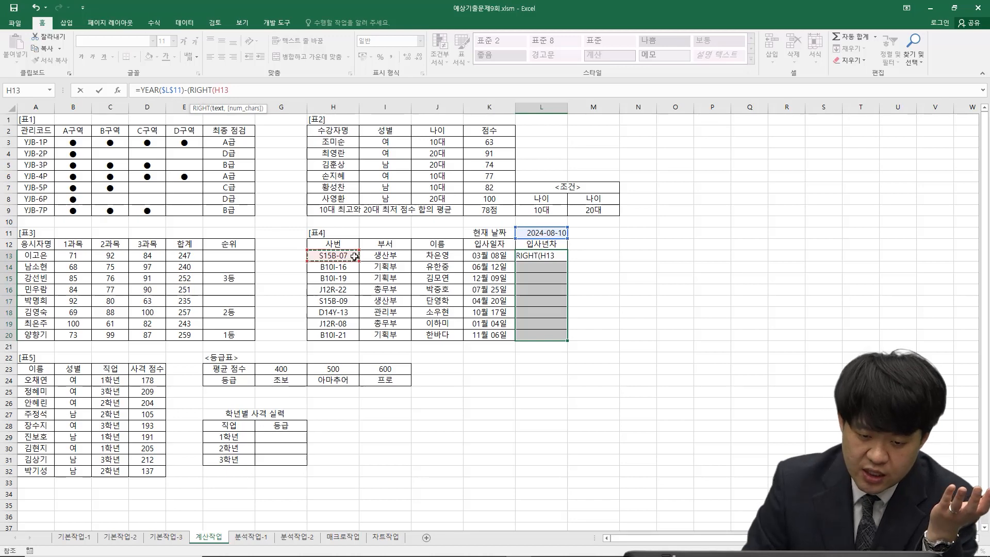
type(",2")
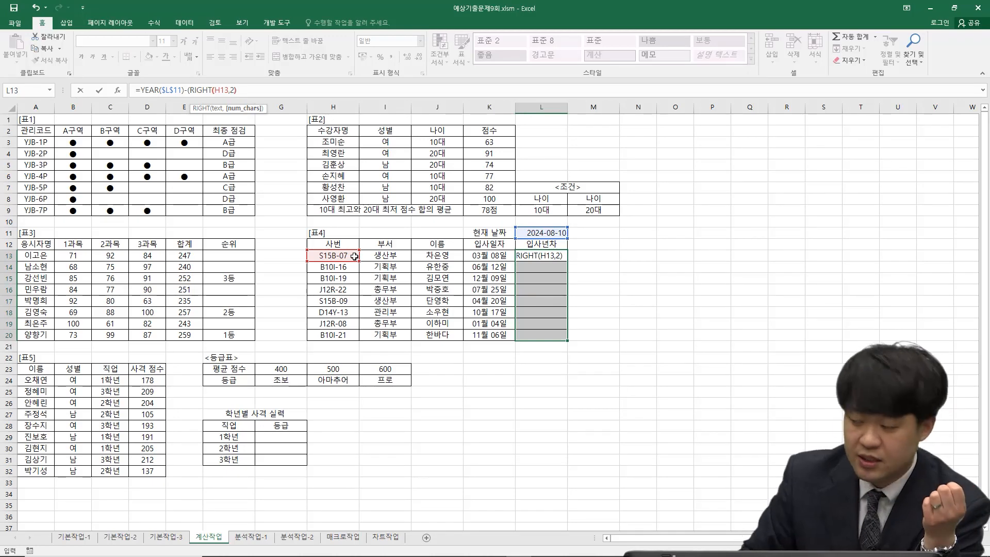
type("+")
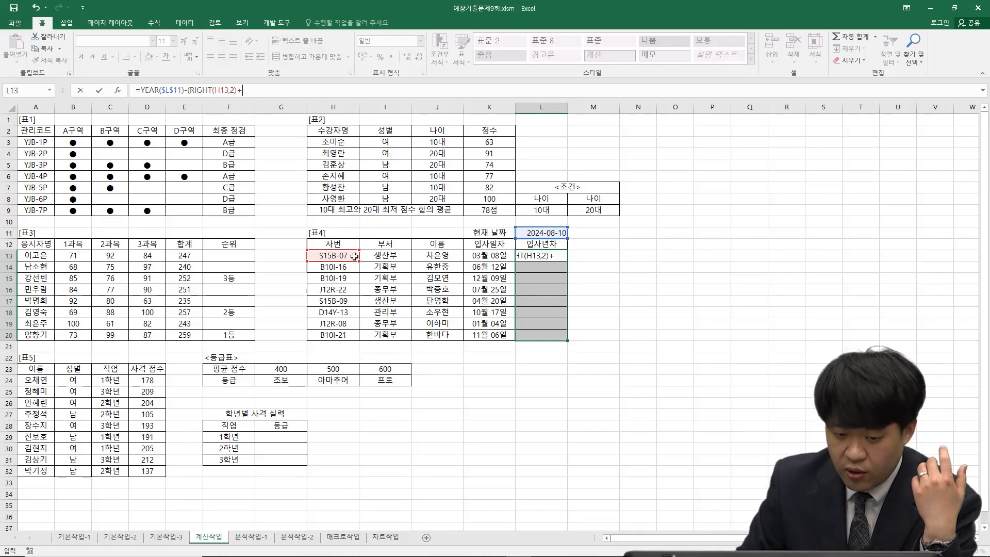
type("2000")
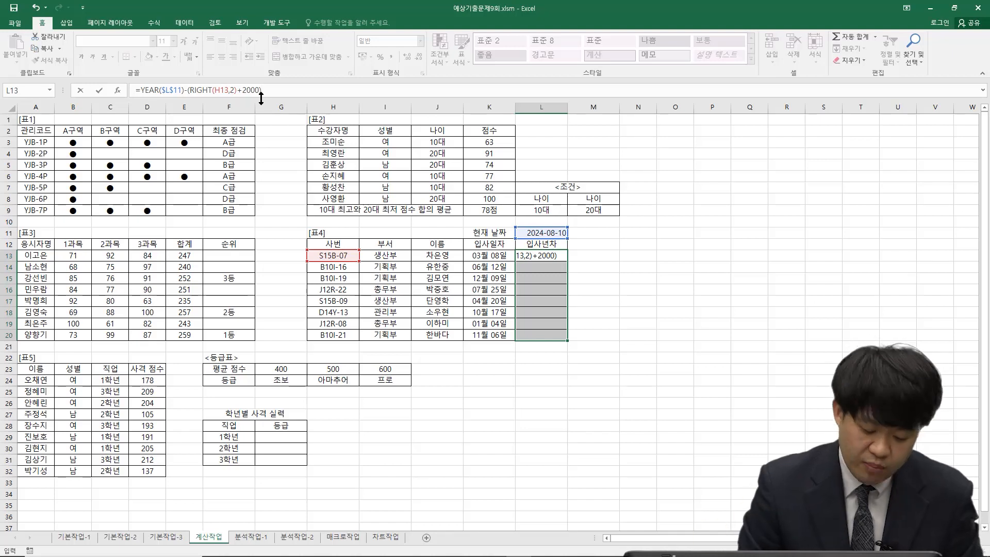
key("ctrl+Return")
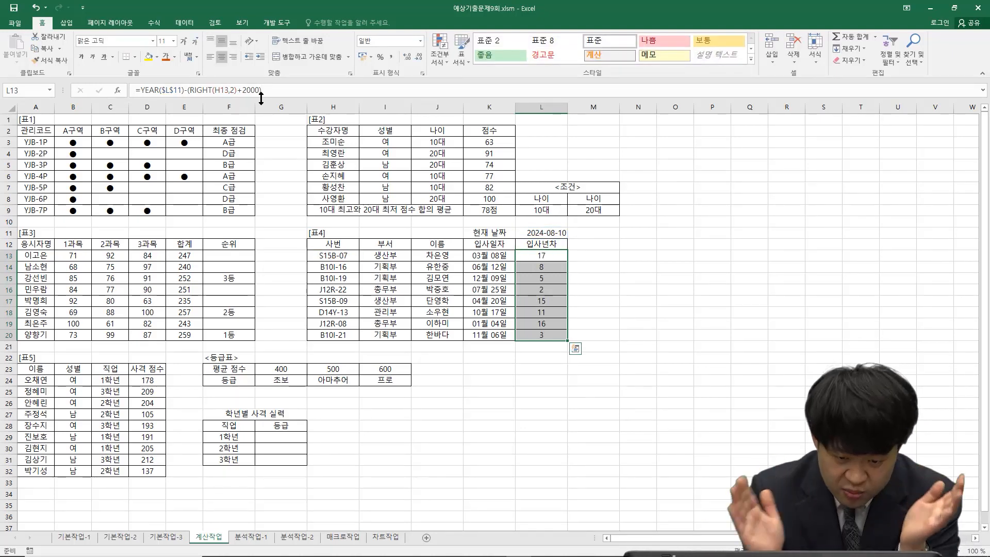
Try the 입사년차 formula without the parentheses around RIGHT(H13,2)+2000 in all of L13:L20
left_click(189, 90)
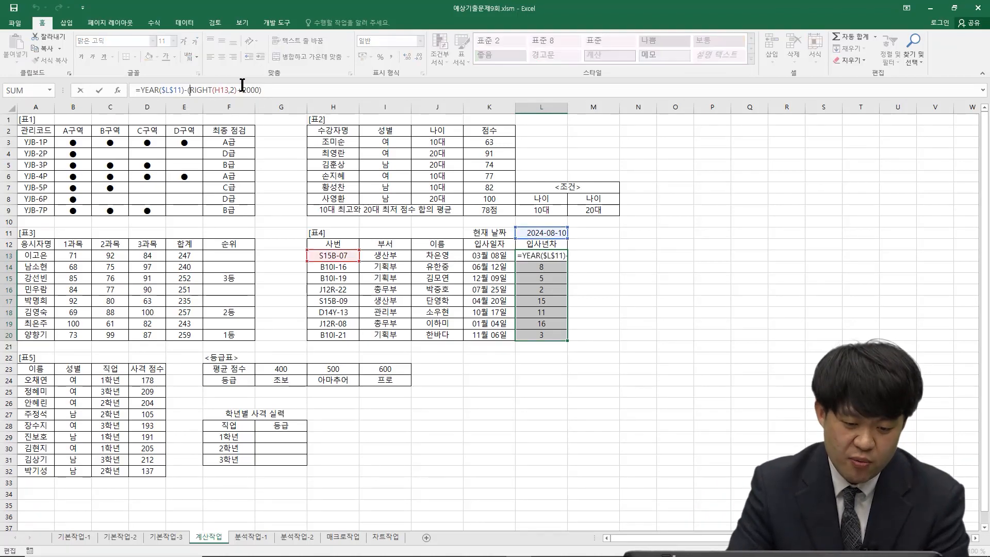
key("Delete")
left_click(269, 91)
key("BackSpace")
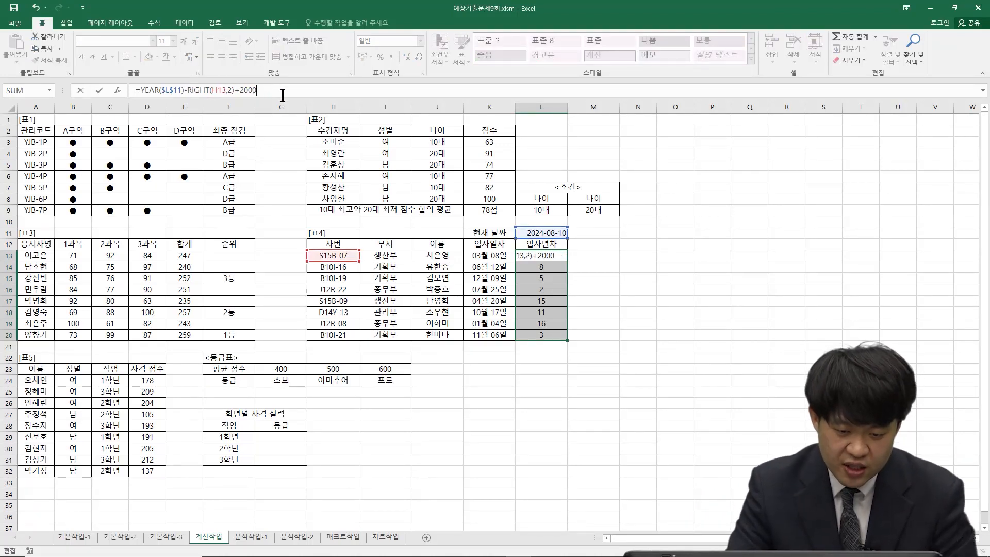
key("ctrl+Return")
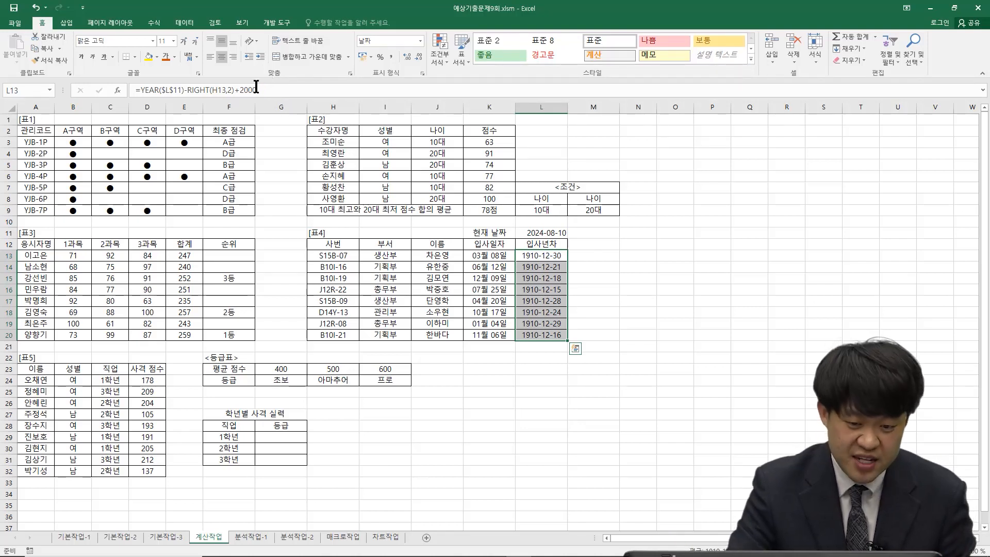
Put the parentheses back around RIGHT(H13,2)+2000 in L13:L20 and undo the trial edits to recover the general number format
left_click(189, 90)
type("(")
key("End")
type(")")
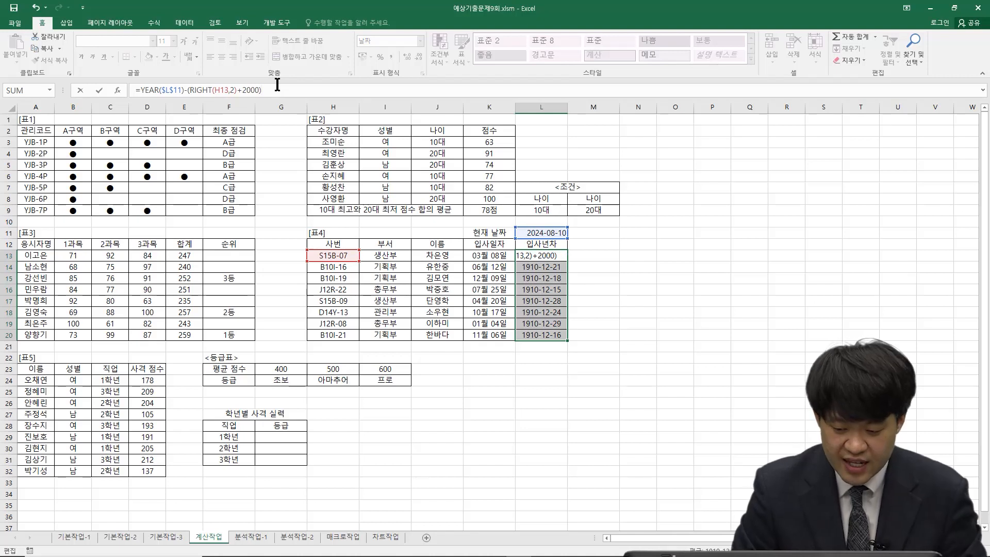
key("ctrl+Return")
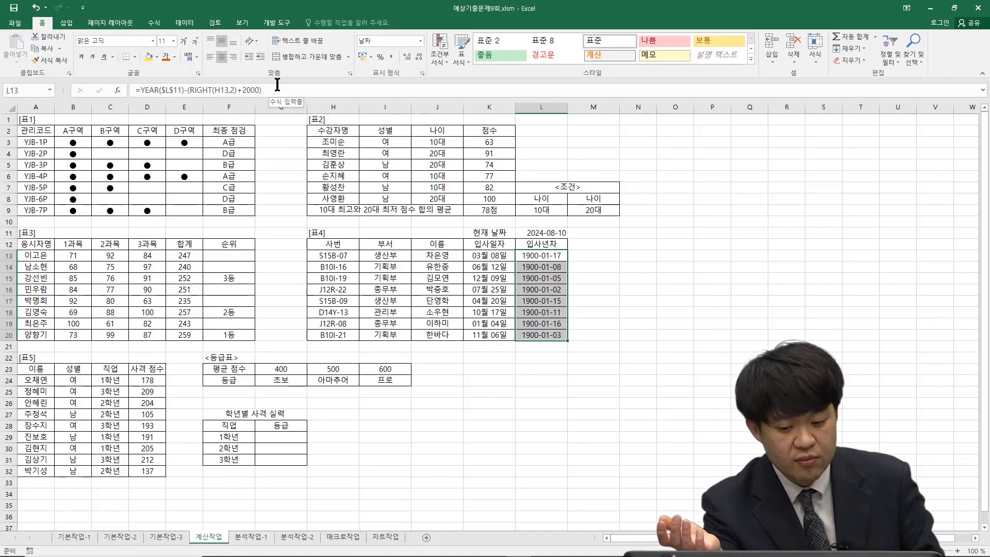
key("ctrl+z")
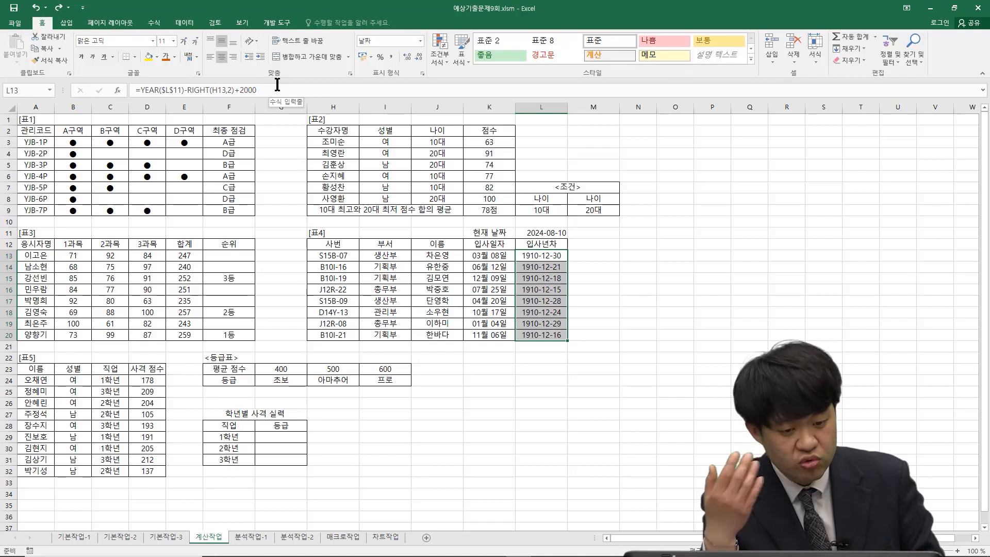
key("ctrl+y")
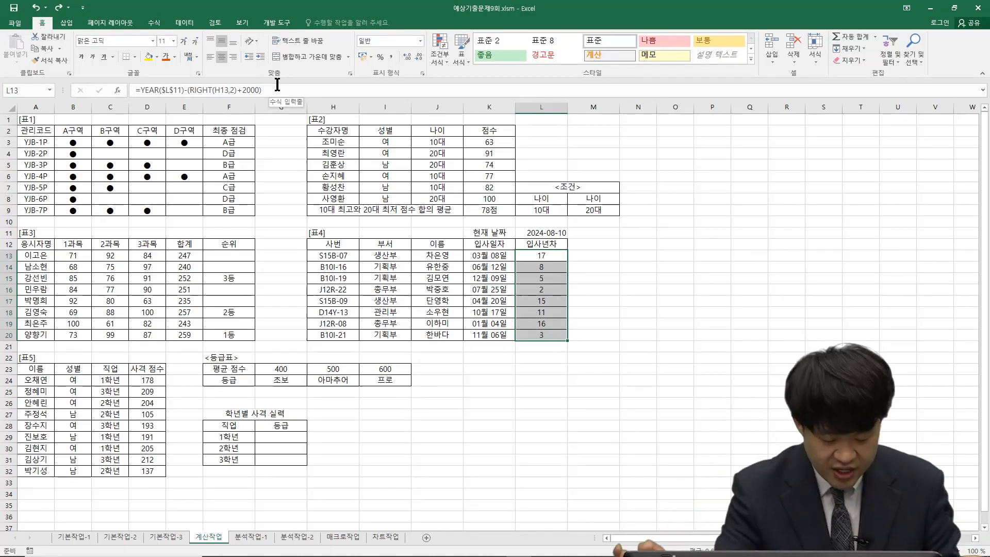
Append &"년" to the end of the 입사년차 formula and enter it in all of L13:L20
left_click_drag(270, 90, 185, 91)
left_click(269, 91)
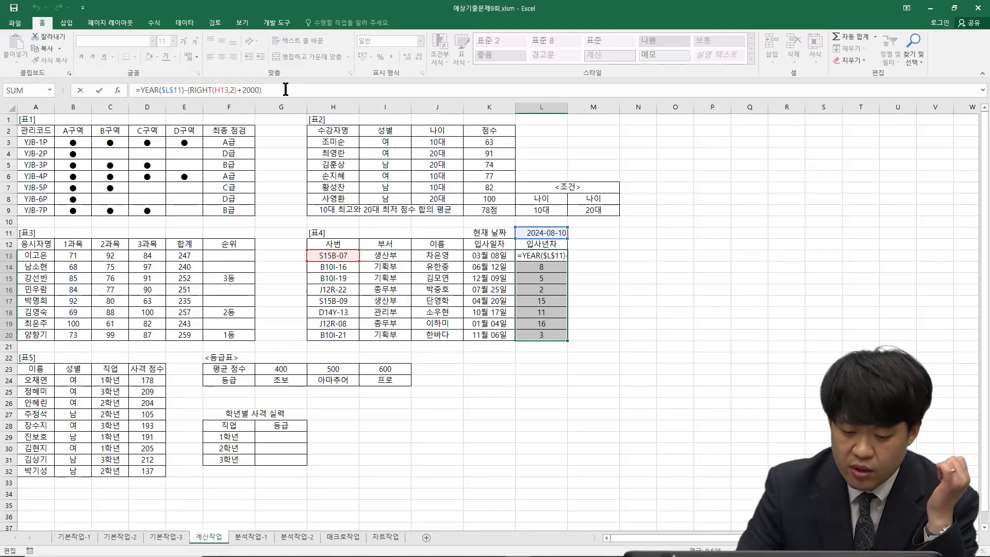
key("ctrl+Return")
type("&\"년\"")
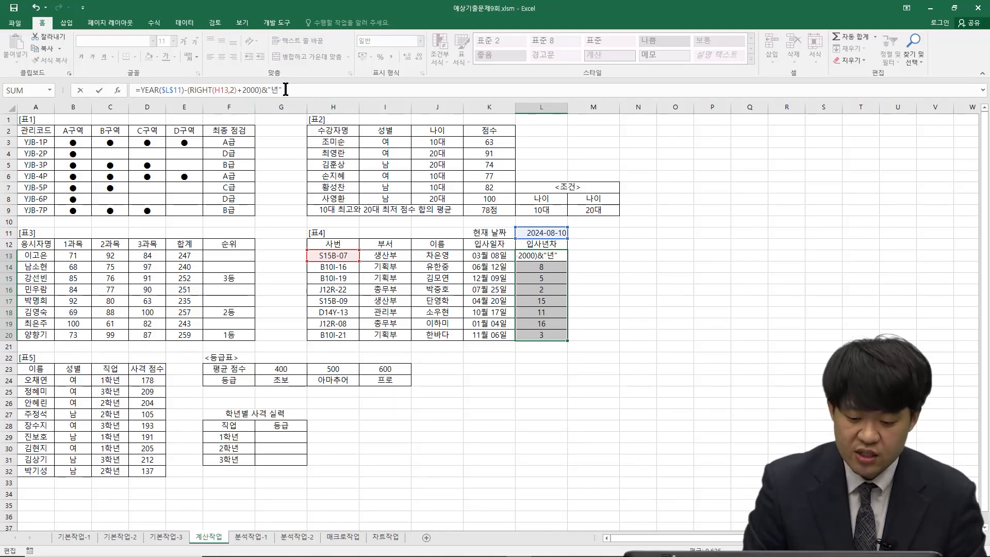
key("ctrl+Return")
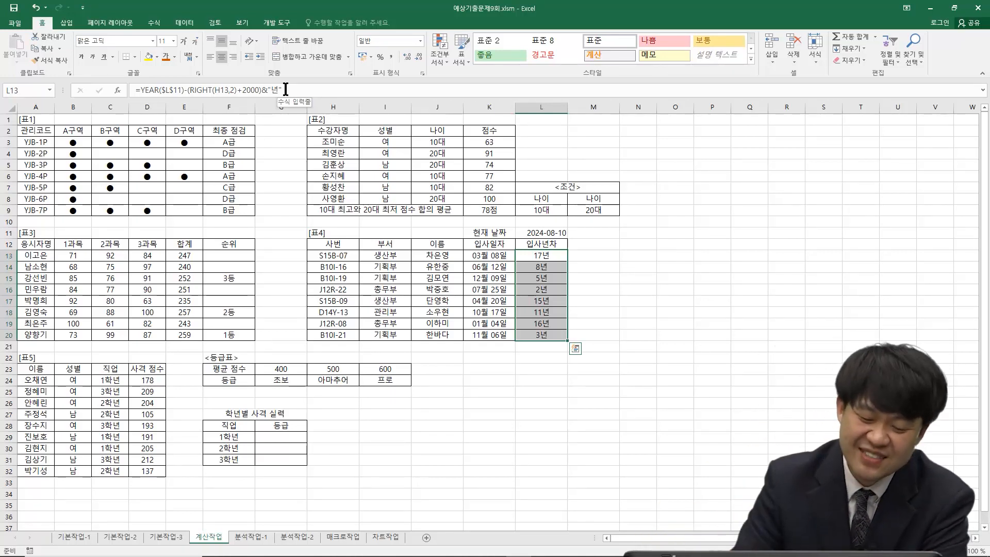
Begin an HLOOKUP formula for the 등급 cells G29:G31 of the 학년별 사격 실력 table
scroll(378, 347, "down", 2)
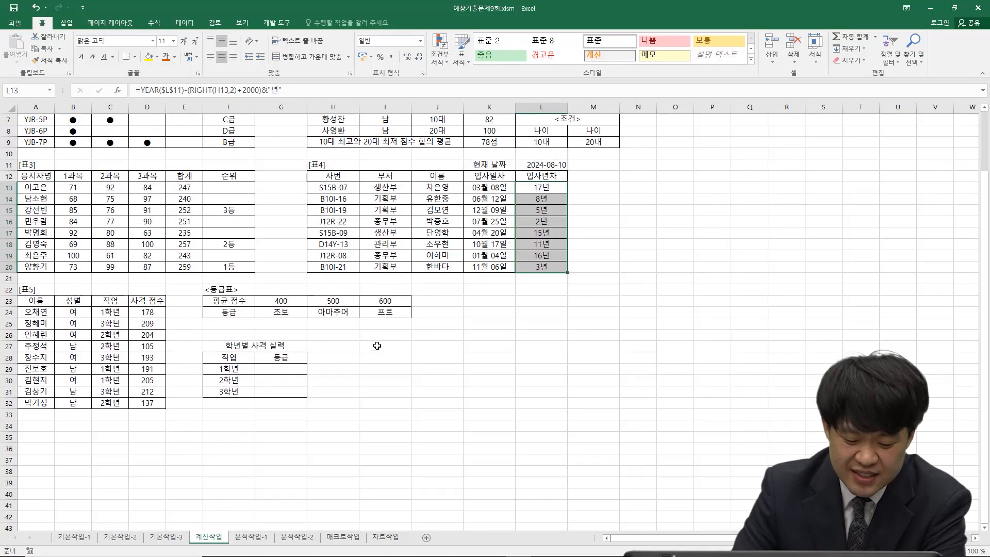
scroll(378, 348, "down", 1)
left_click(297, 337)
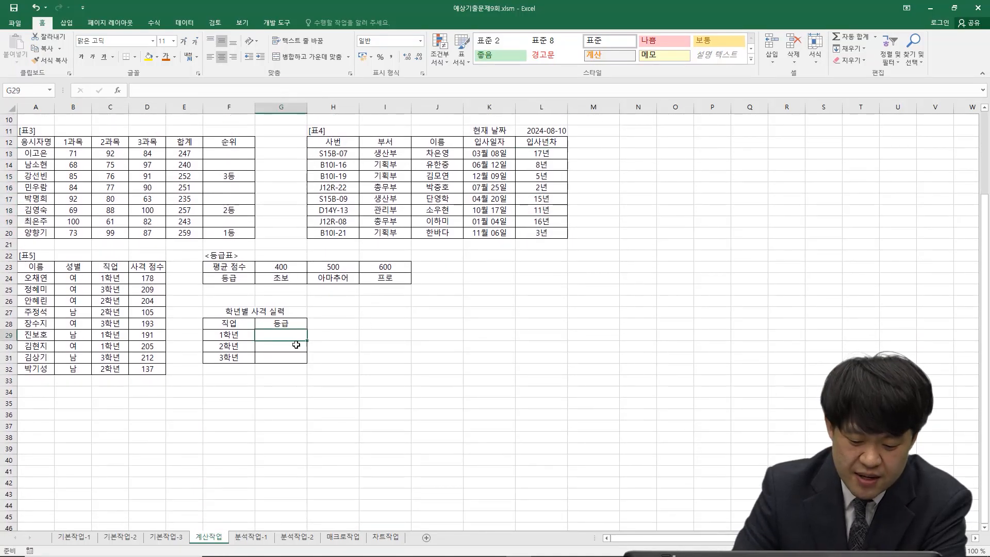
left_click_drag(296, 342, 297, 358)
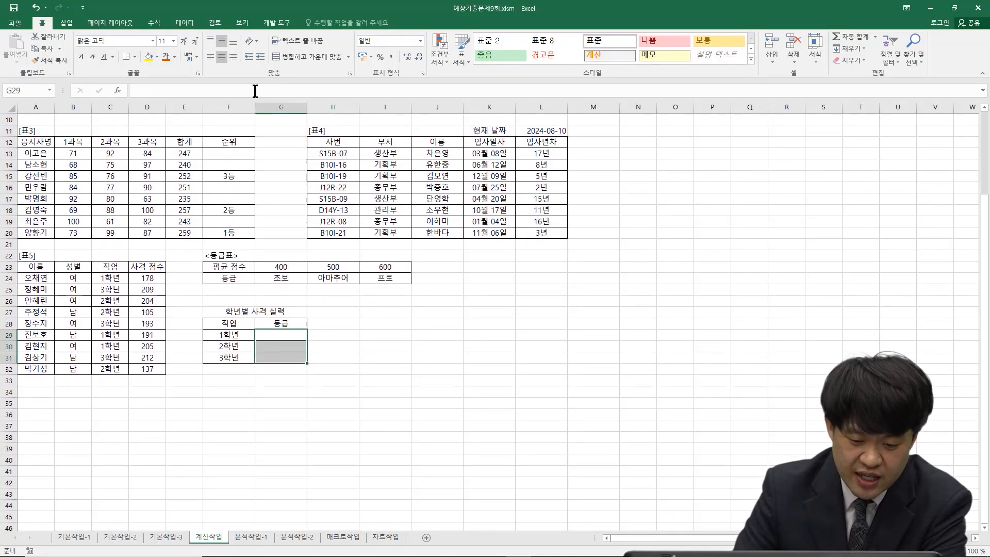
type("=")
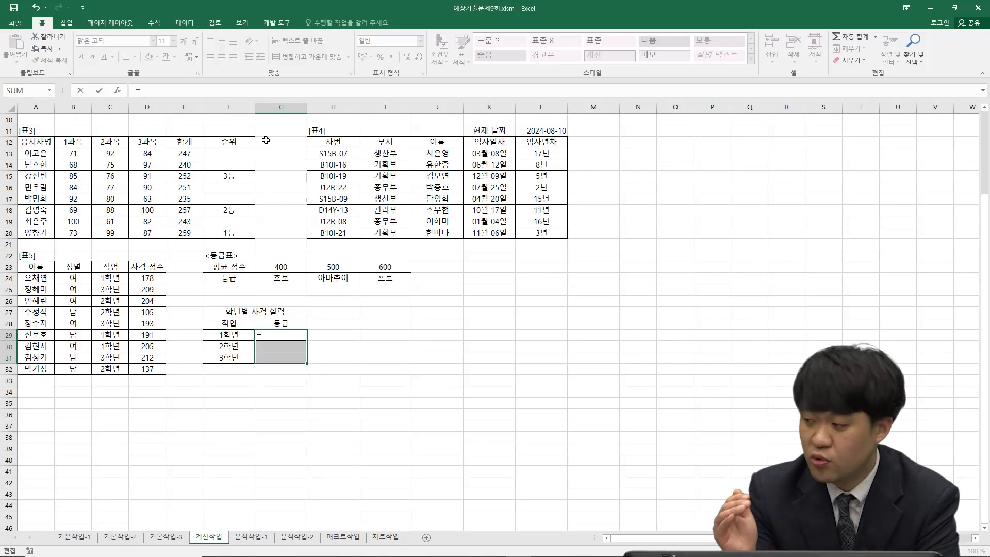
type("ㅗ")
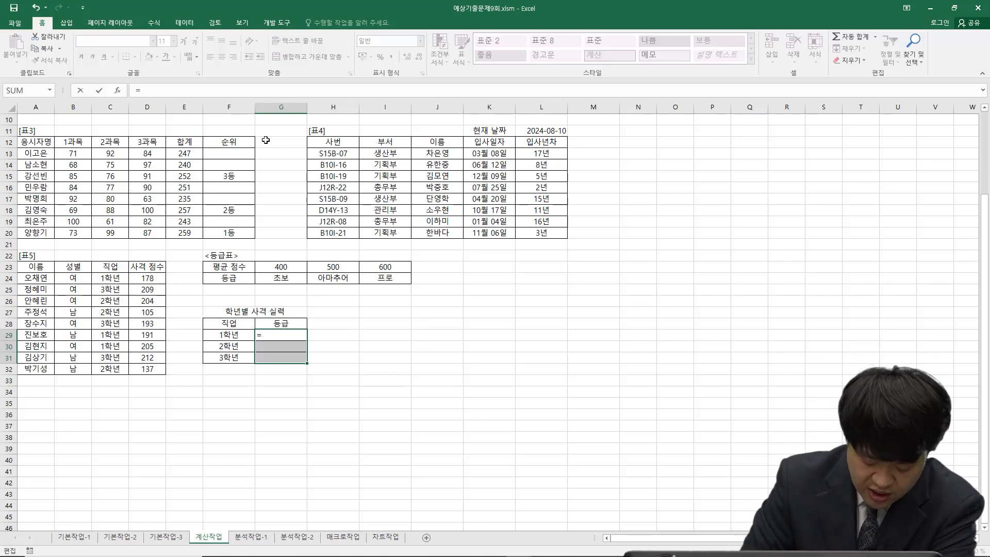
type("hl")
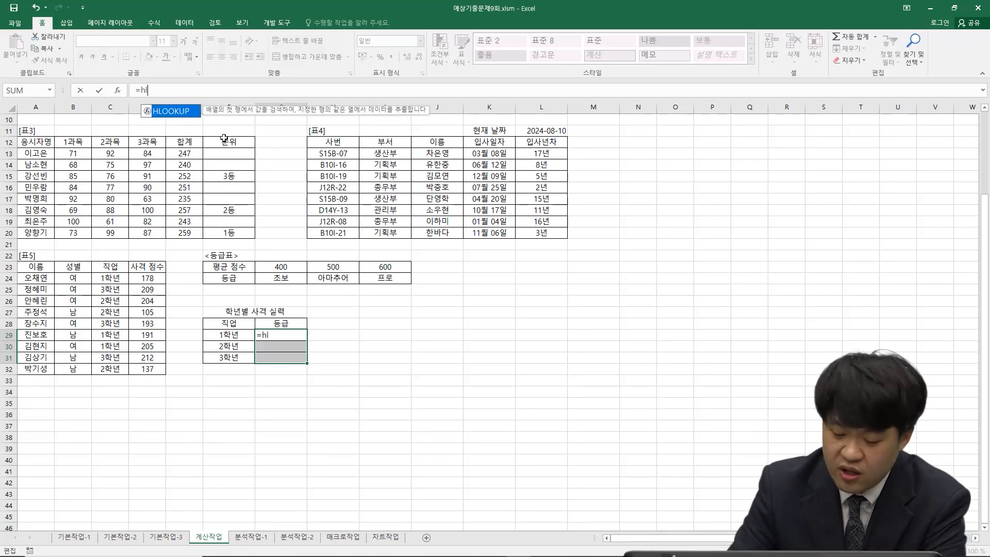
double_click(171, 111)
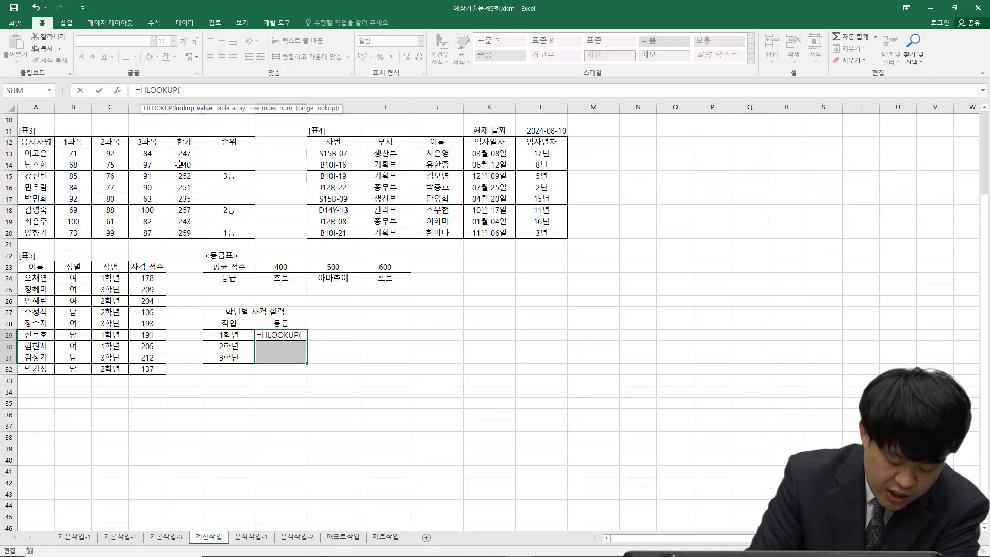
Nest a SUMIF function as the HLOOKUP lookup value, with the 직업 cells $C$24:$C$32 as its absolute range
type("su")
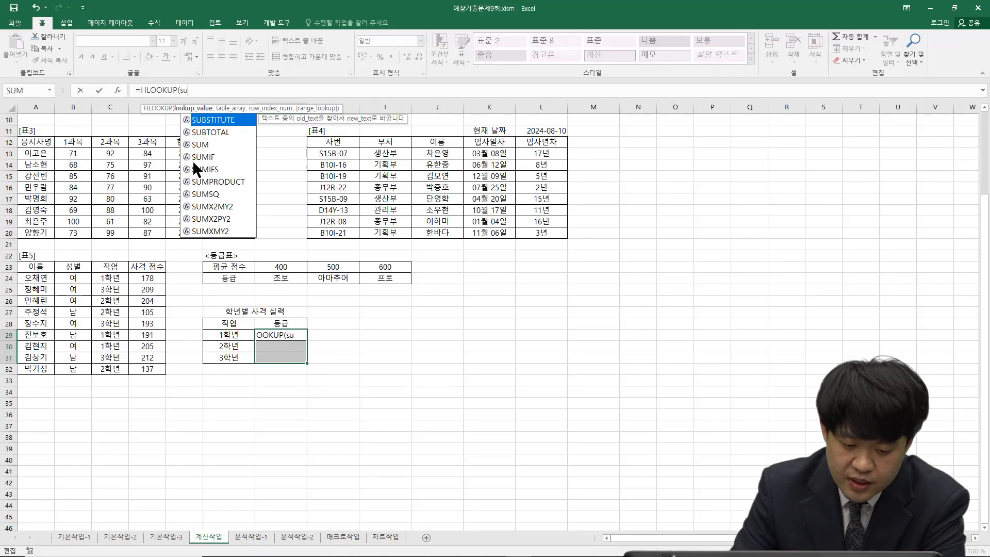
double_click(221, 157)
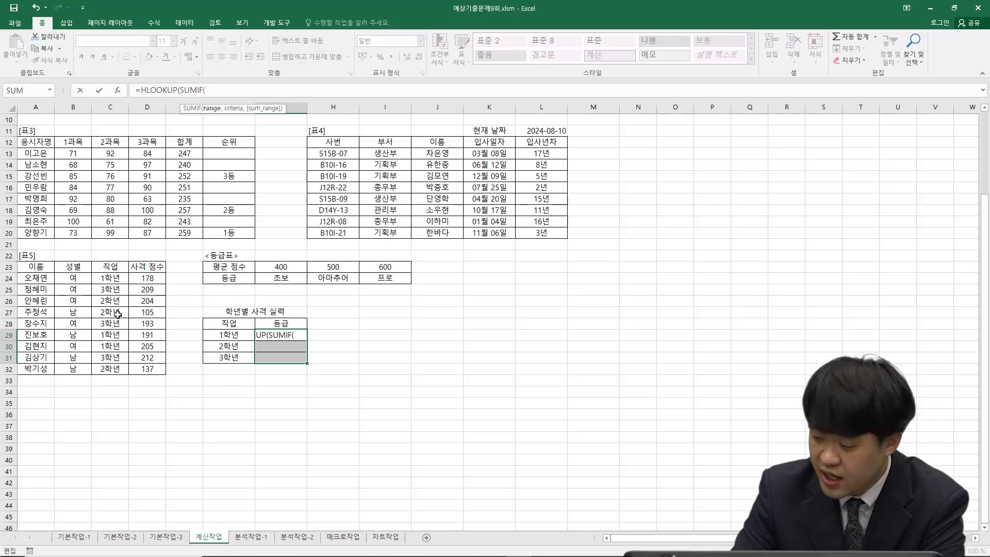
left_click_drag(120, 275, 120, 311)
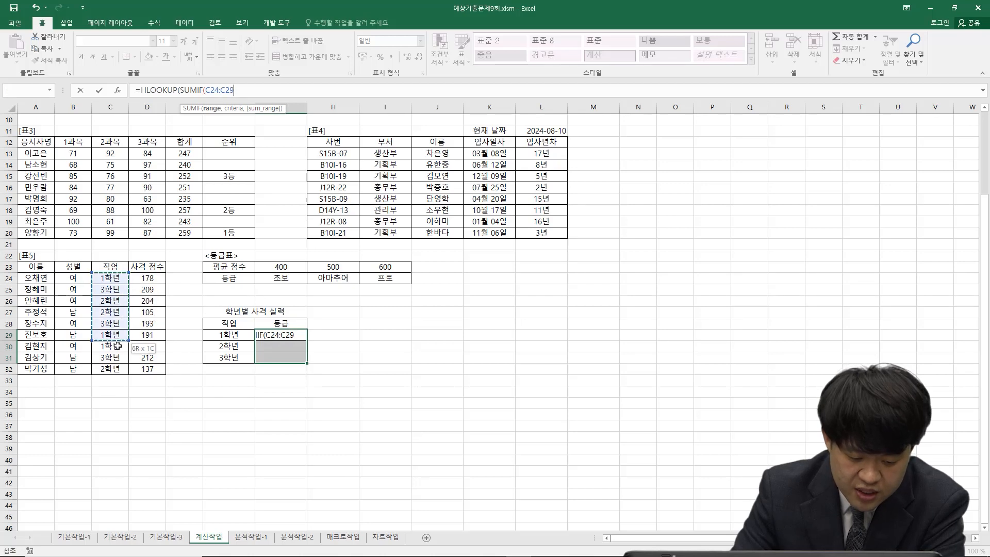
left_click_drag(117, 370, 124, 371)
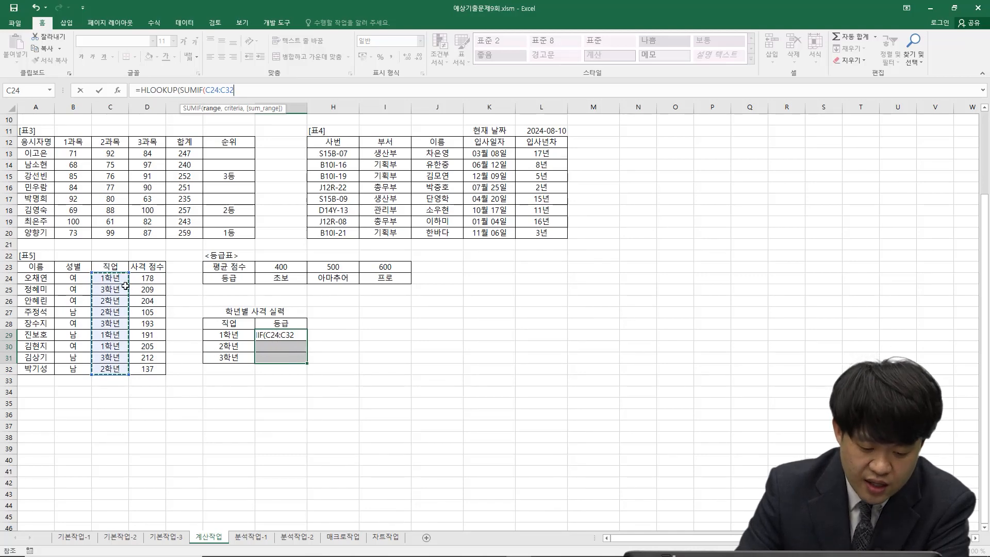
key("F4")
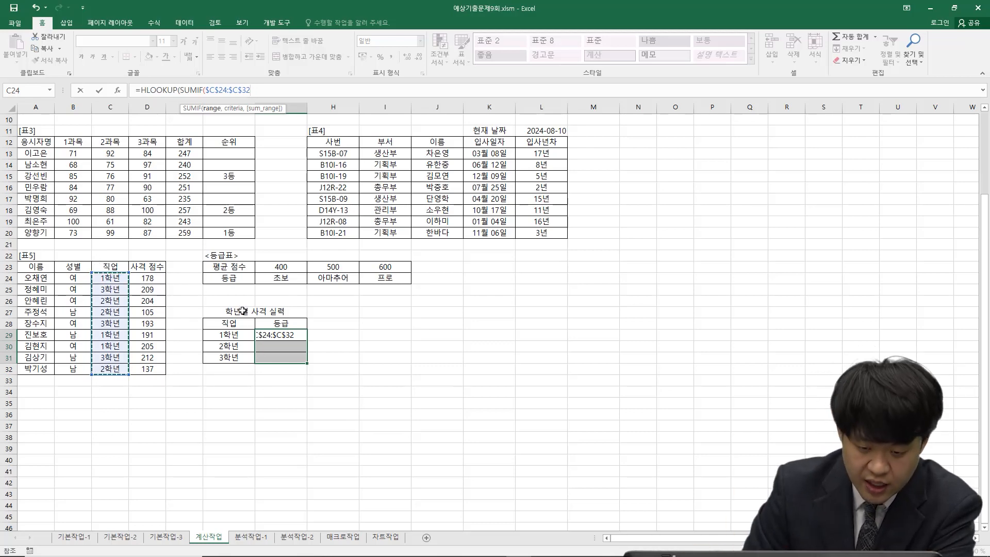
Give SUMIF the criterion F29 and the absolute sum range $D$24:$D$32, close it and continue to HLOOKUP's table array argument
type(",")
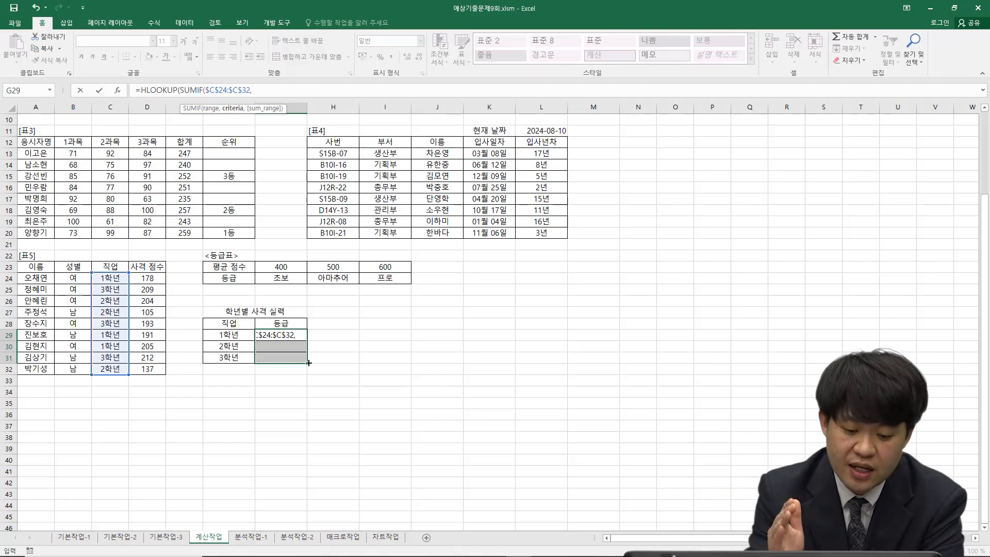
left_click(235, 336)
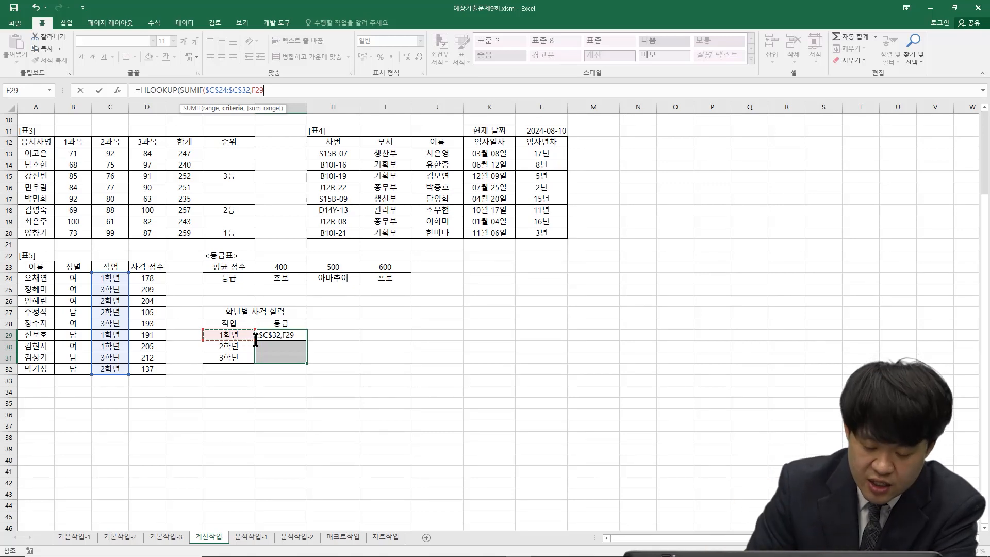
type(",")
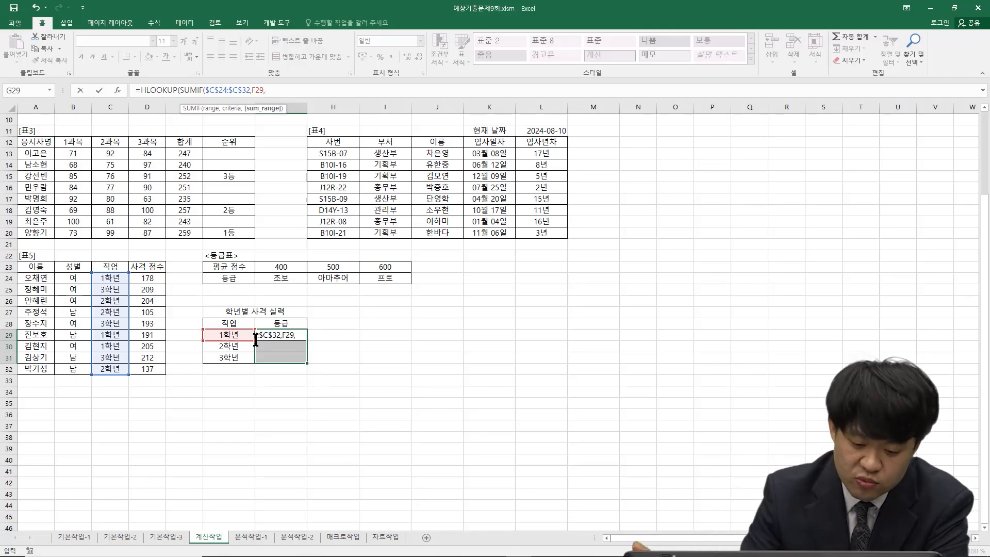
left_click_drag(152, 279, 156, 371)
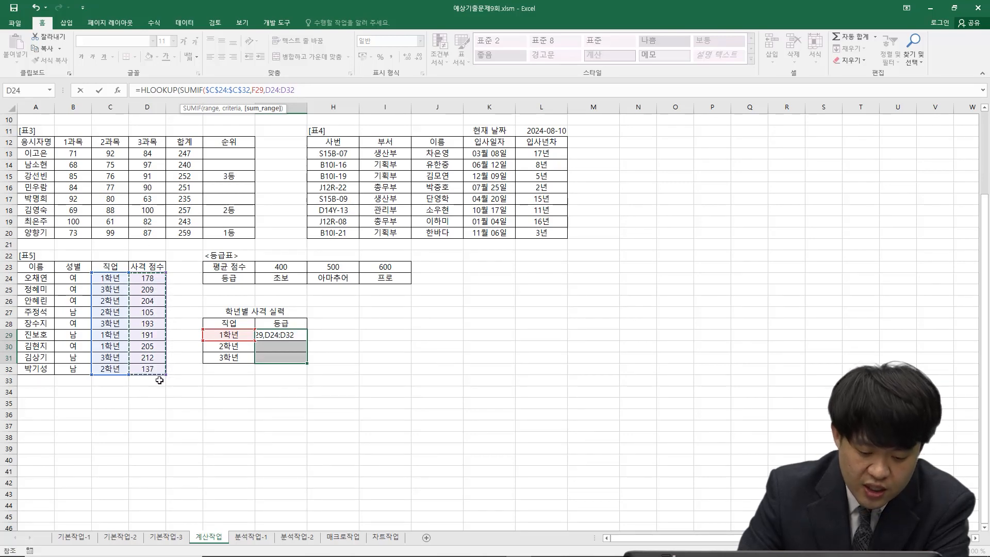
key("F4")
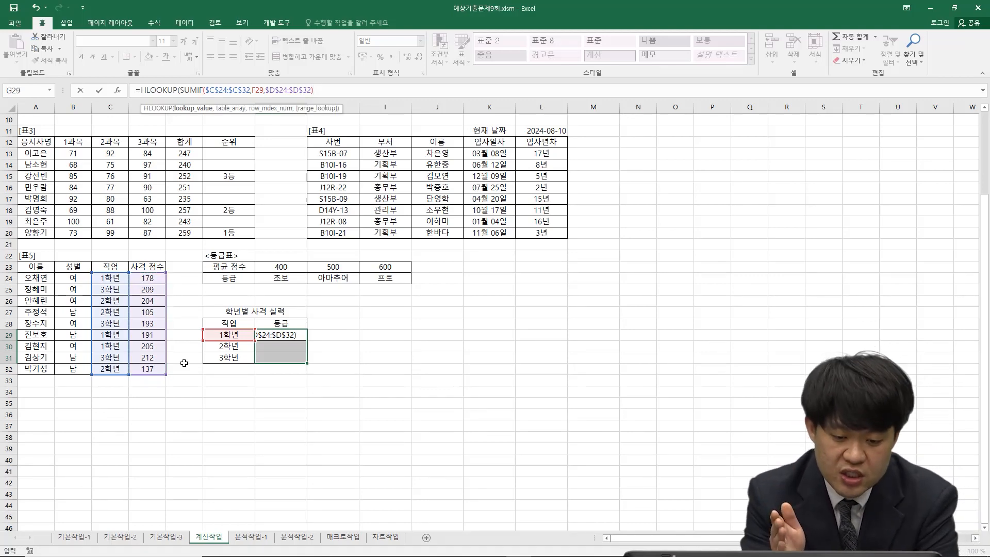
type(",")
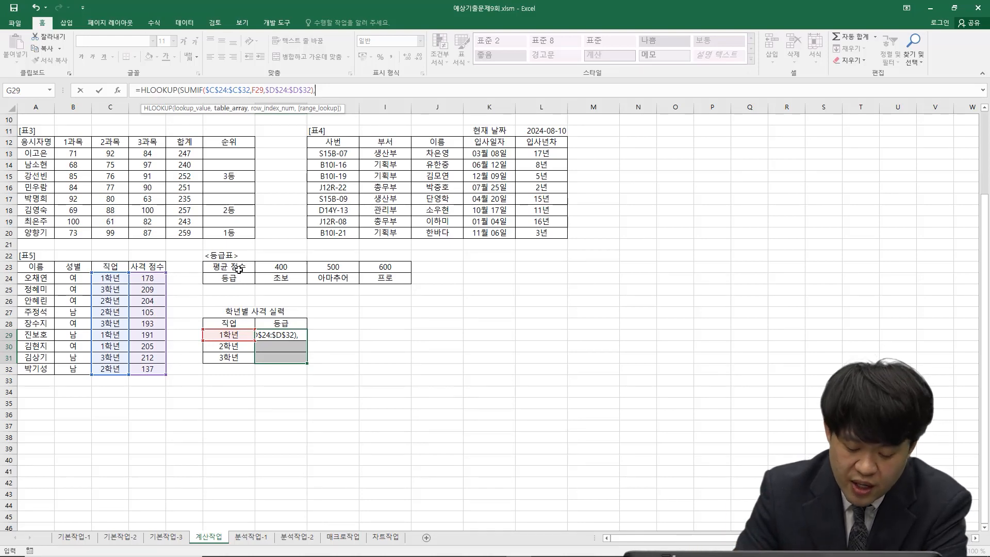
Complete the HLOOKUP with the absolute table array $F$23:$I$24 and row index 2, and enter it in all of G29:G31
left_click(216, 266)
left_click_drag(275, 269, 407, 280)
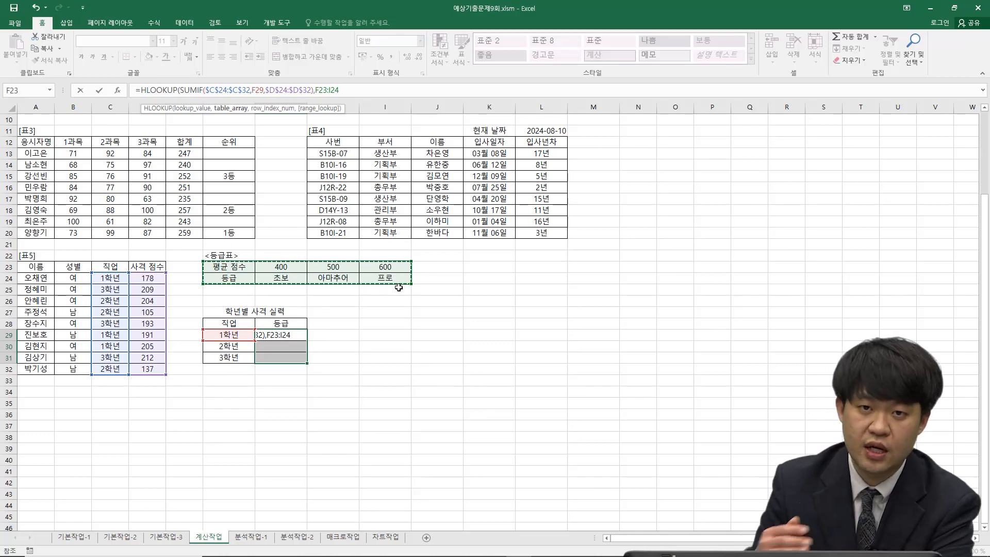
key("F4")
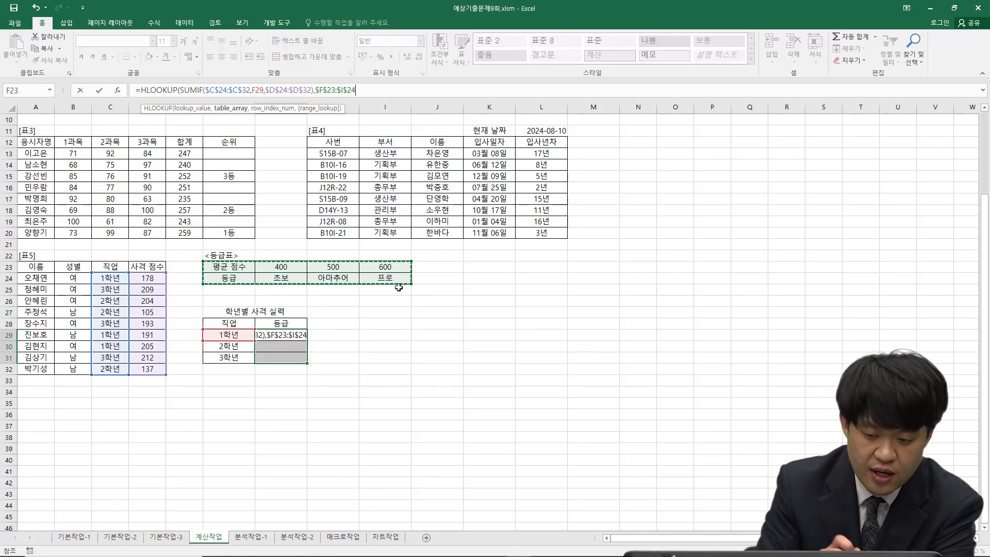
type(",")
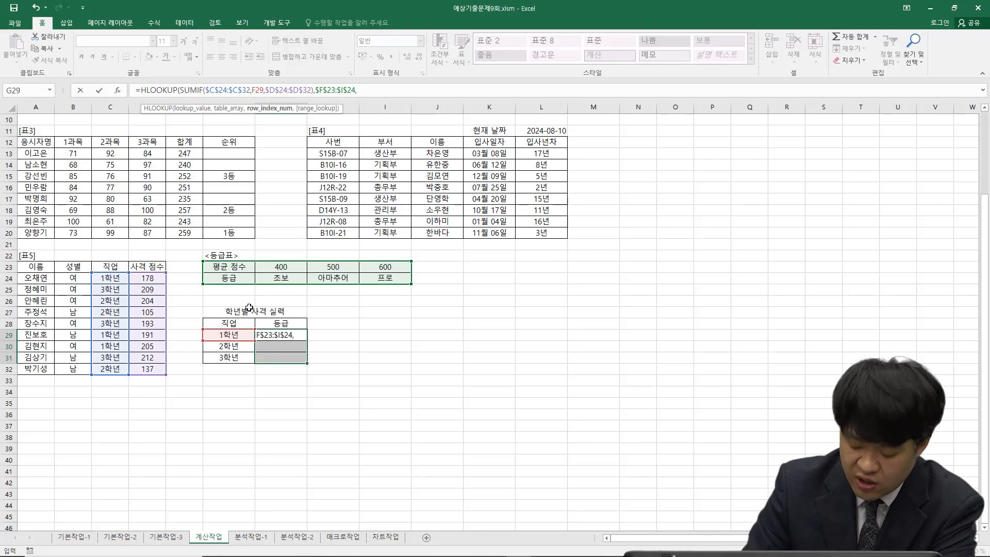
type("2")
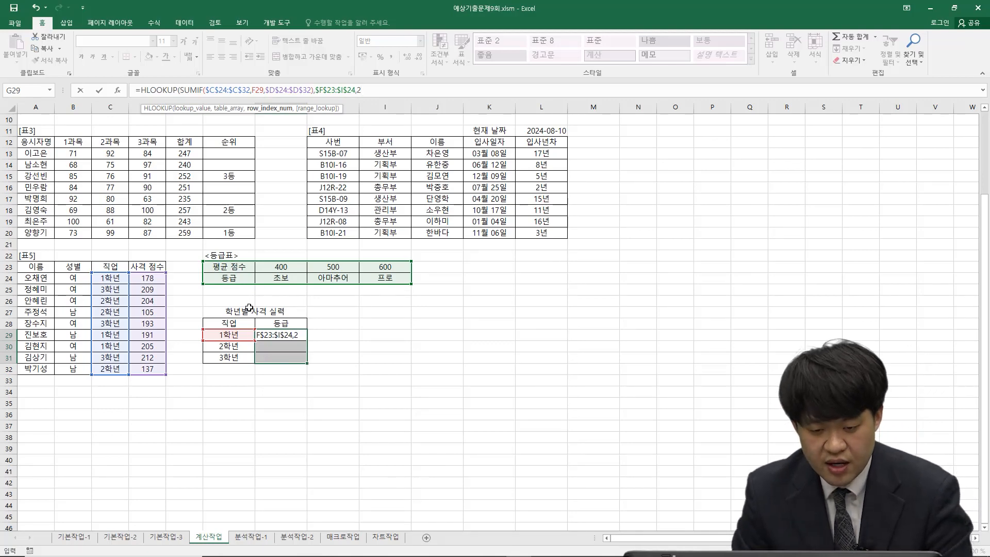
type(")")
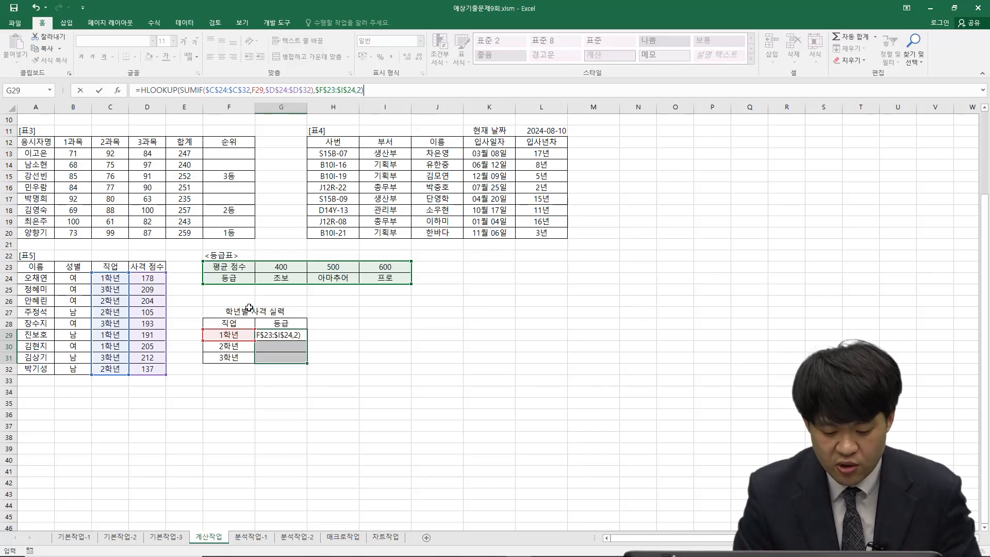
key("ctrl+Return")
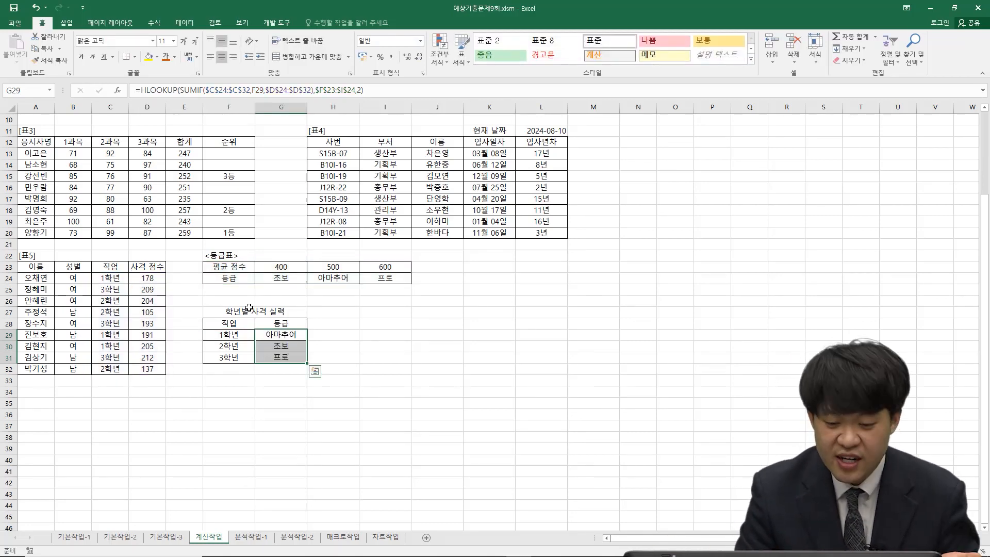
Try adding the exact-match argument 0 to the HLOOKUP formula in G29:G31, and undo it
left_click(362, 90)
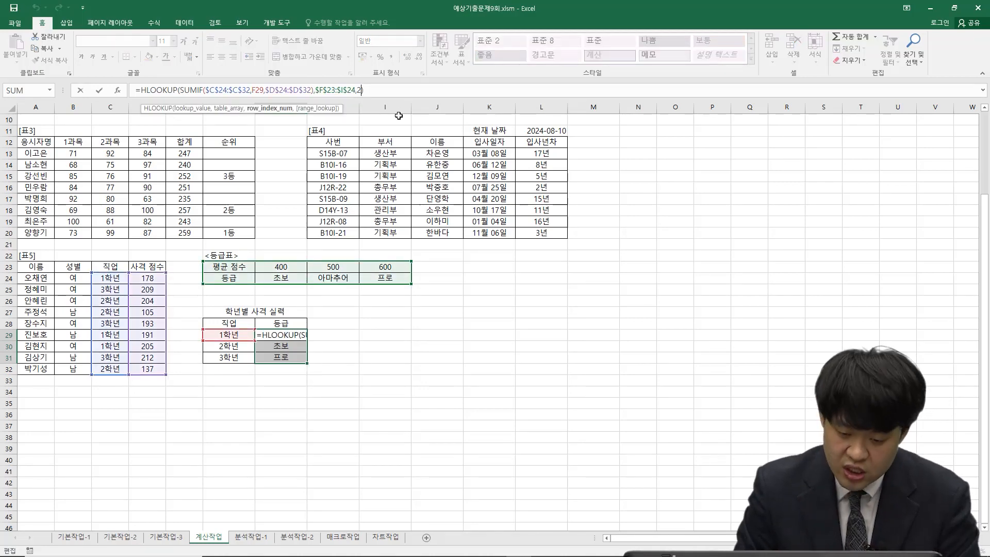
type(",0")
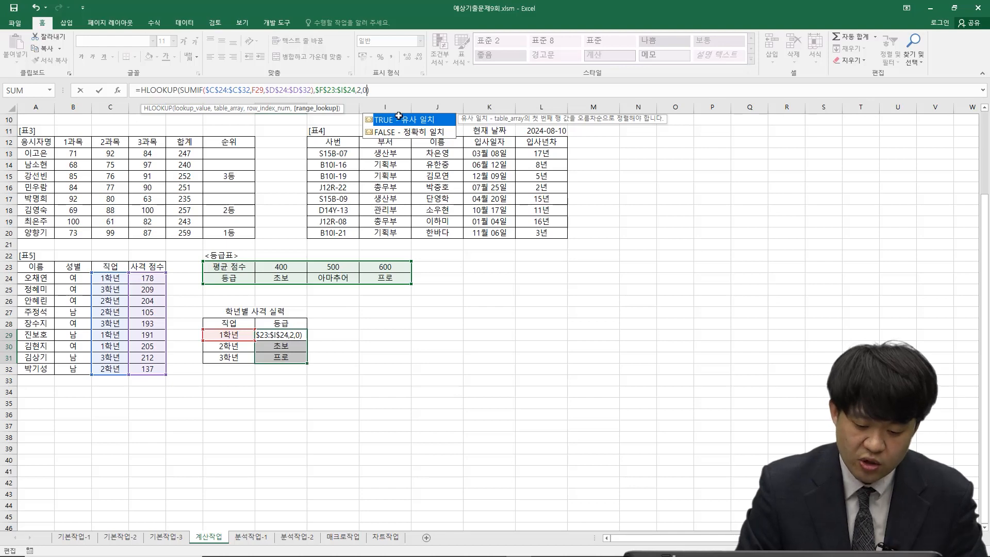
key("ctrl+Return")
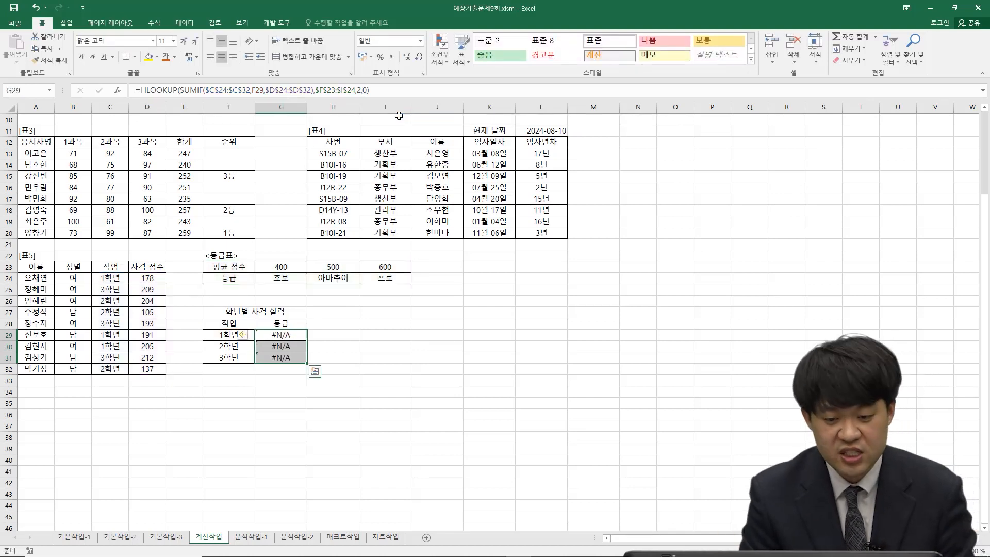
key("ctrl+z")
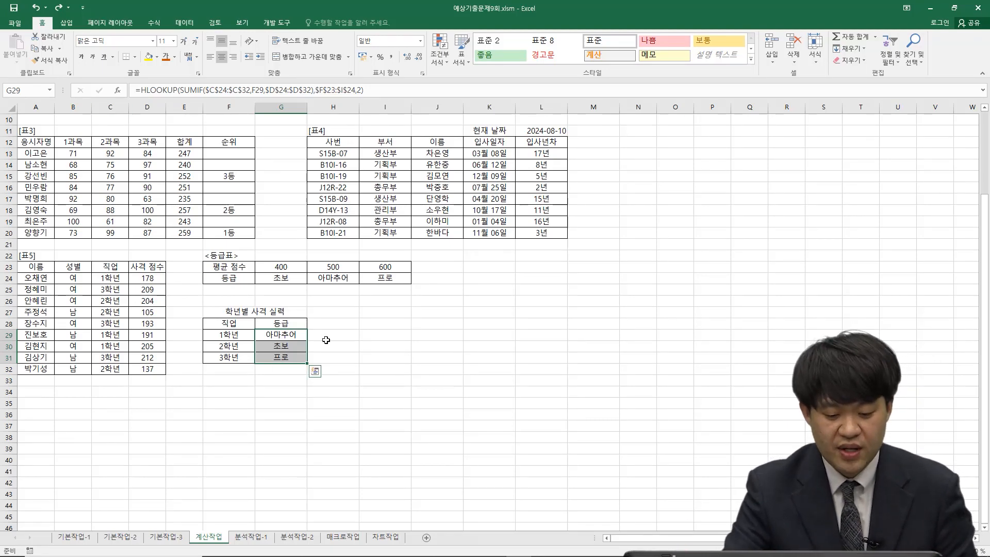
left_click(382, 326)
Change the 직업 headers in C23 of 표5 and F28 of the 학년별 사격 실력 table to 학년
left_click(114, 268)
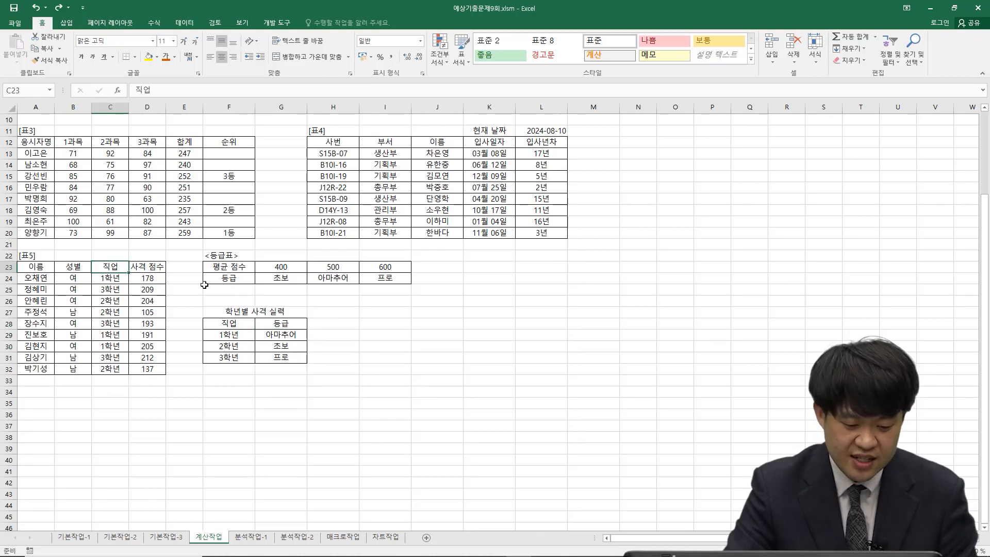
type("학년")
key("Return")
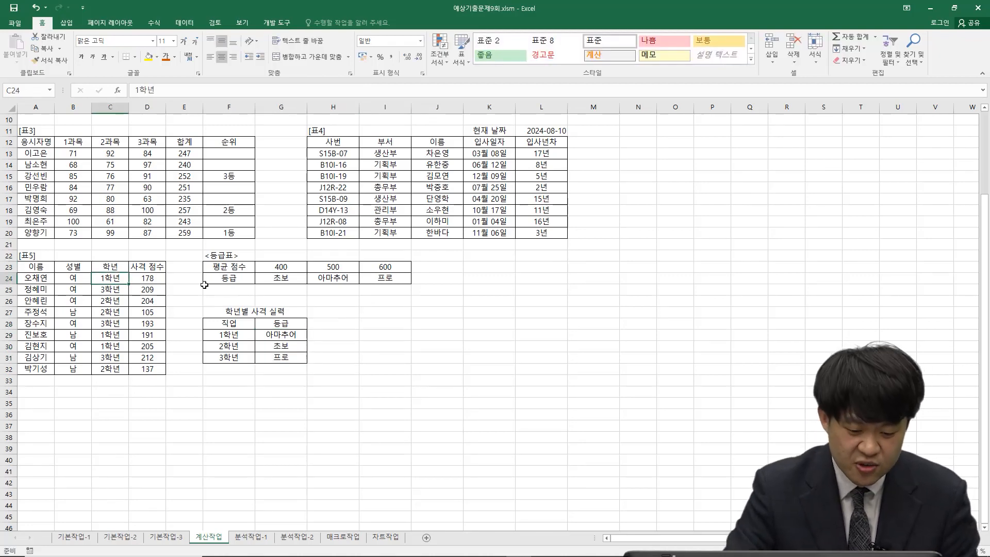
left_click(233, 324)
type("학년")
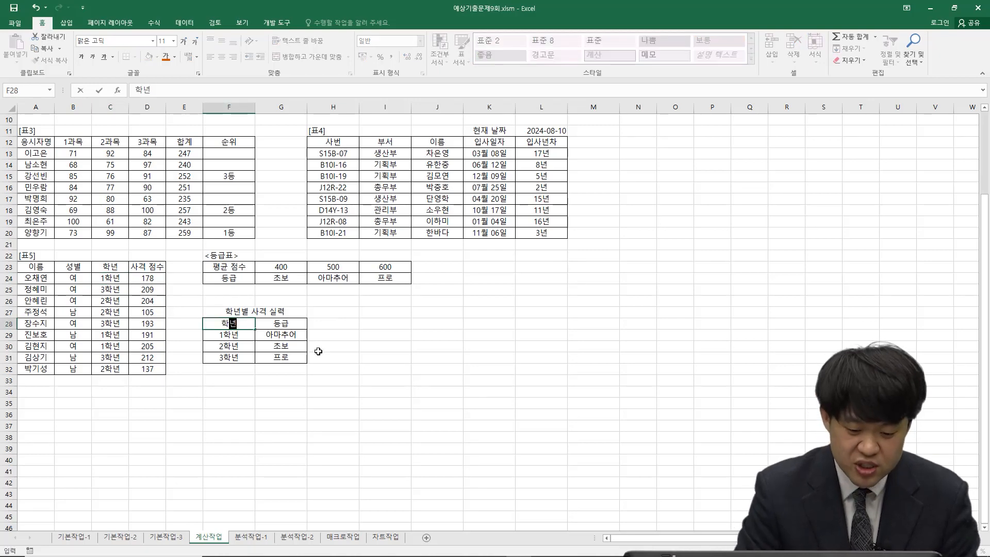
key("Return")
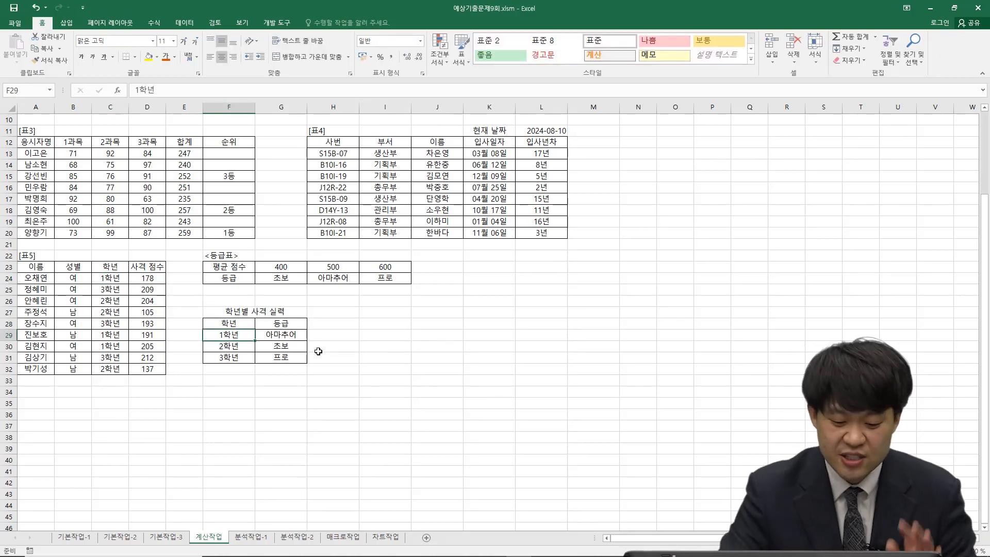
left_click(122, 264)
left_click(244, 322)
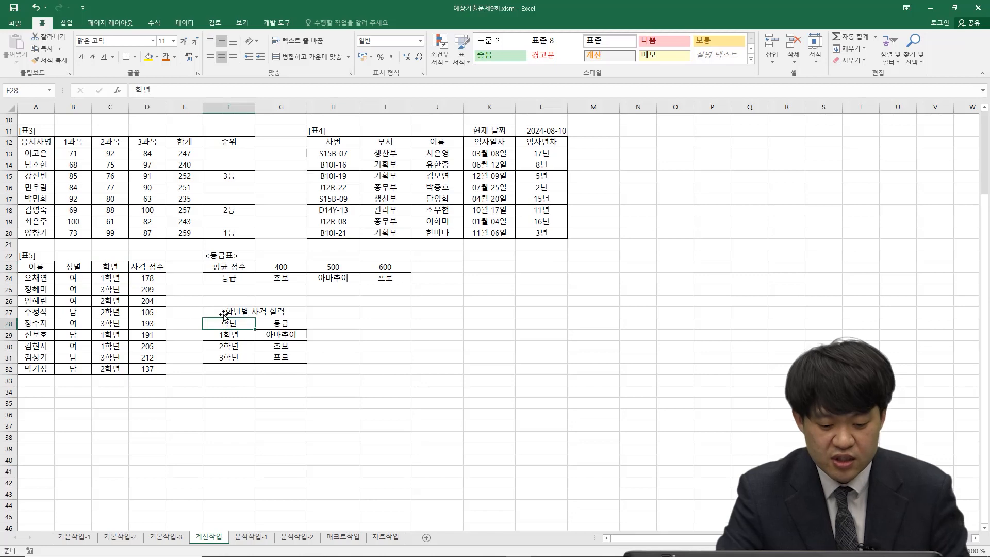
left_click(206, 313)
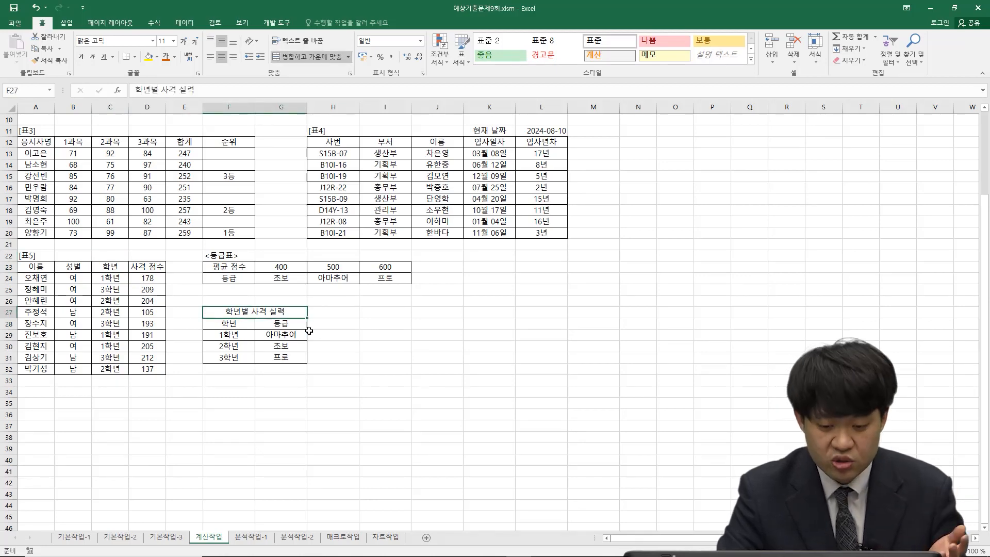
left_click(407, 357)
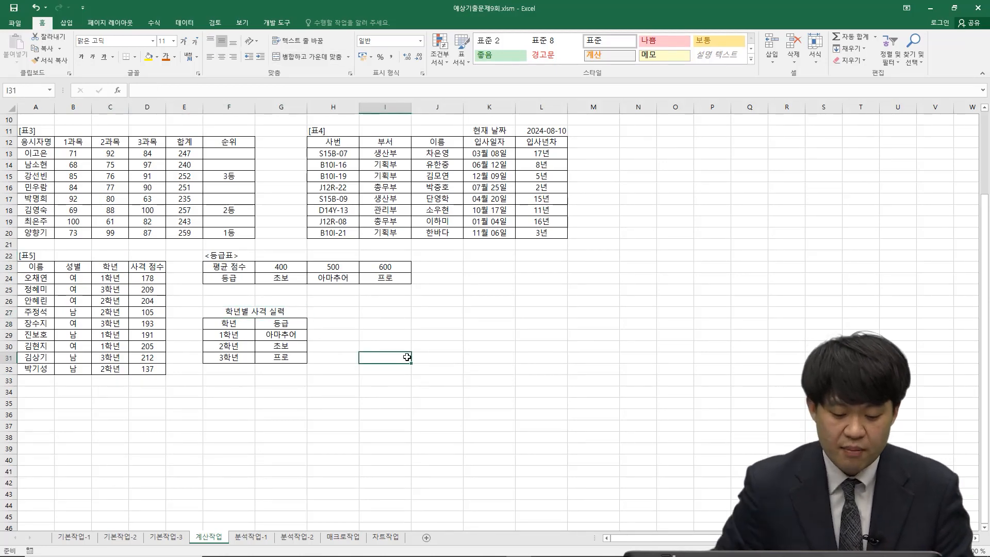